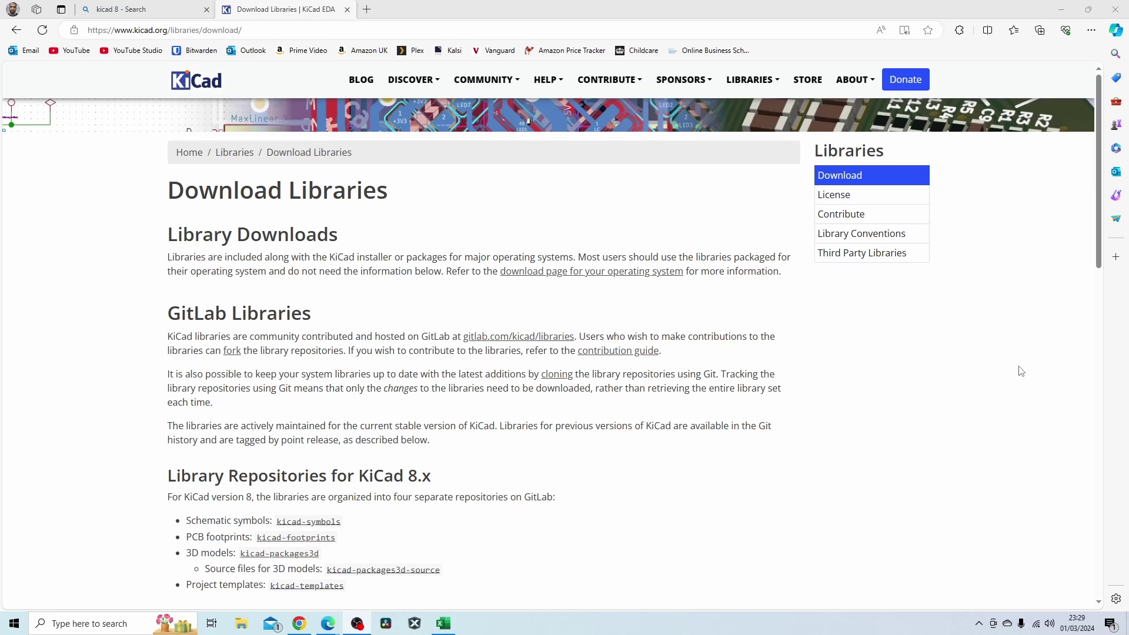
Step: Download the Windows installer kicad-8.0.0-x86_64.exe from KiCad's CERN - Switzerland mirror
left_click(202, 82)
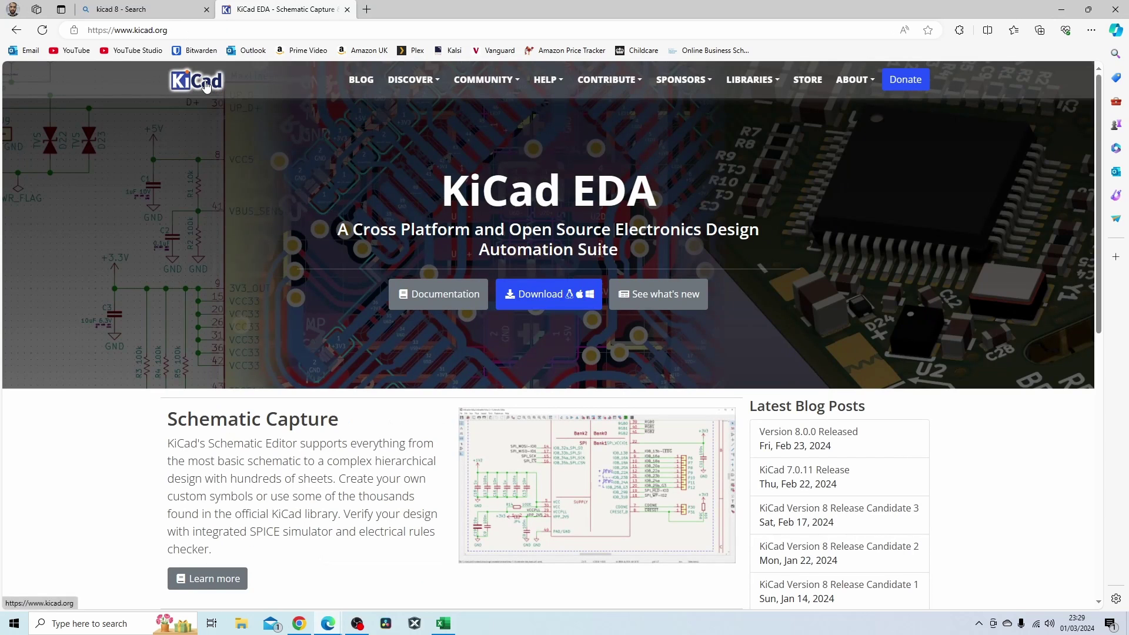
left_click(565, 295)
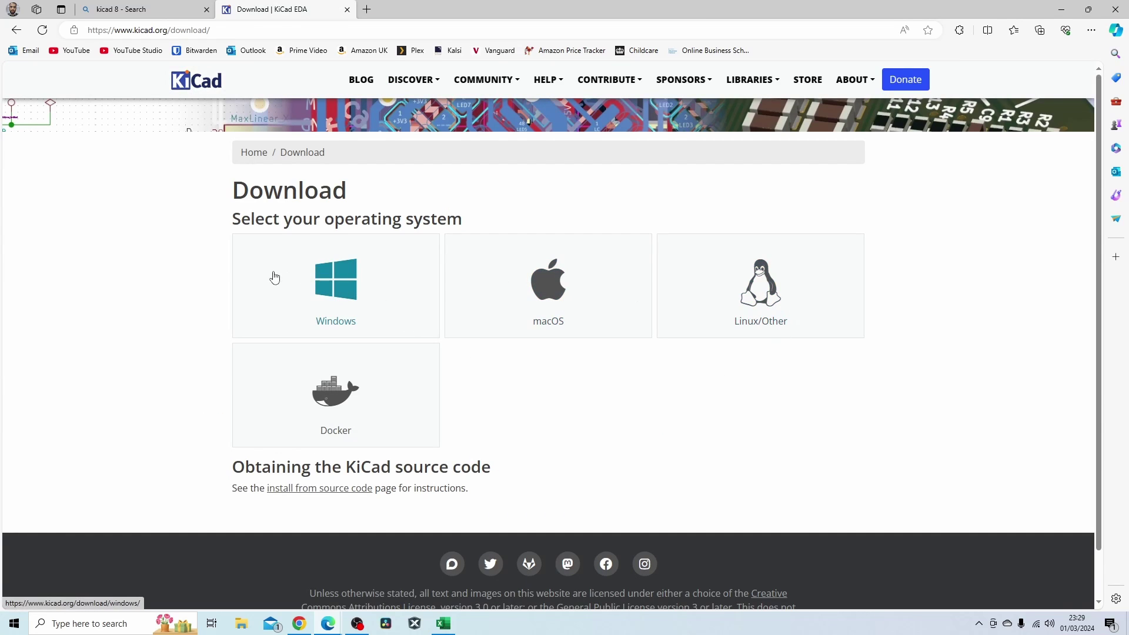
left_click(394, 303)
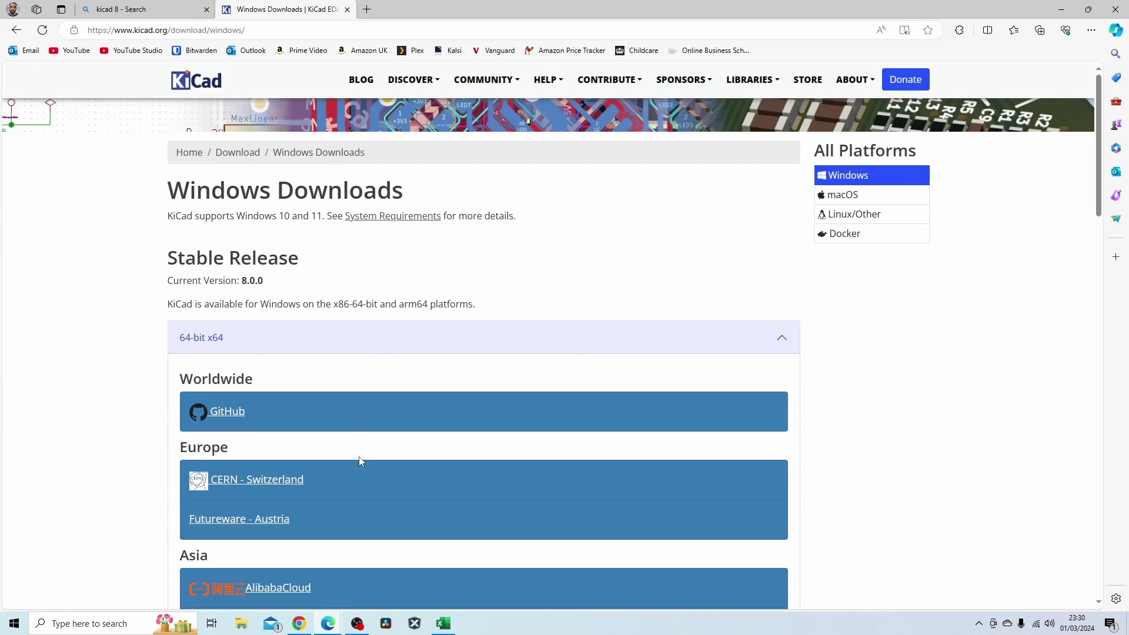
left_click(239, 480)
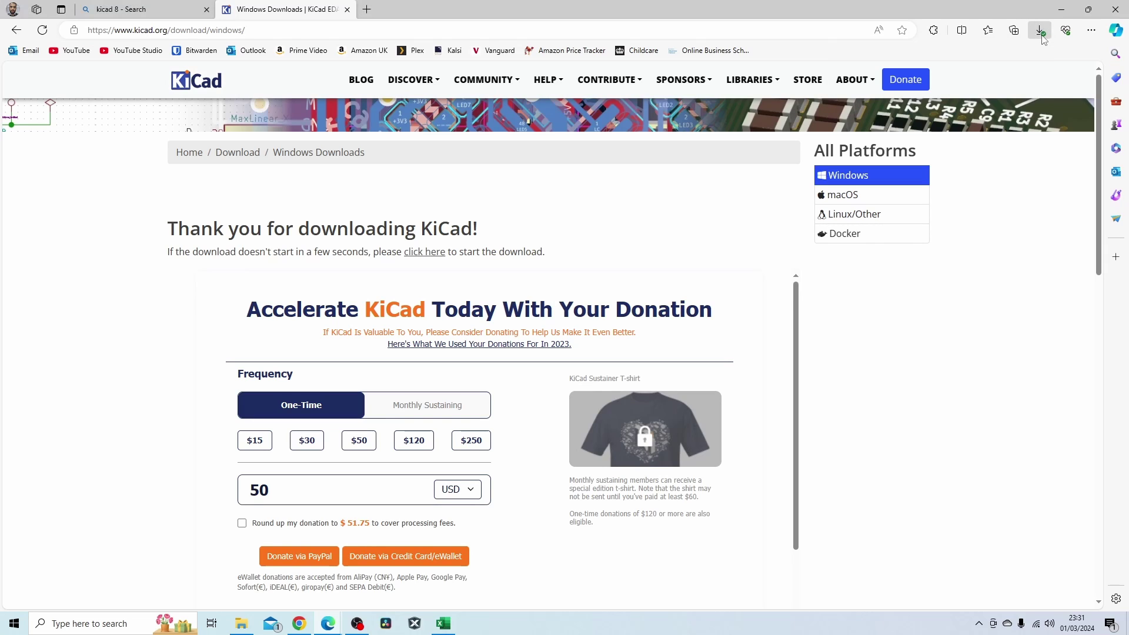
Step: Check the finished download, then start KiCad 8.0 with default settings and update checks kept on
left_click(1039, 30)
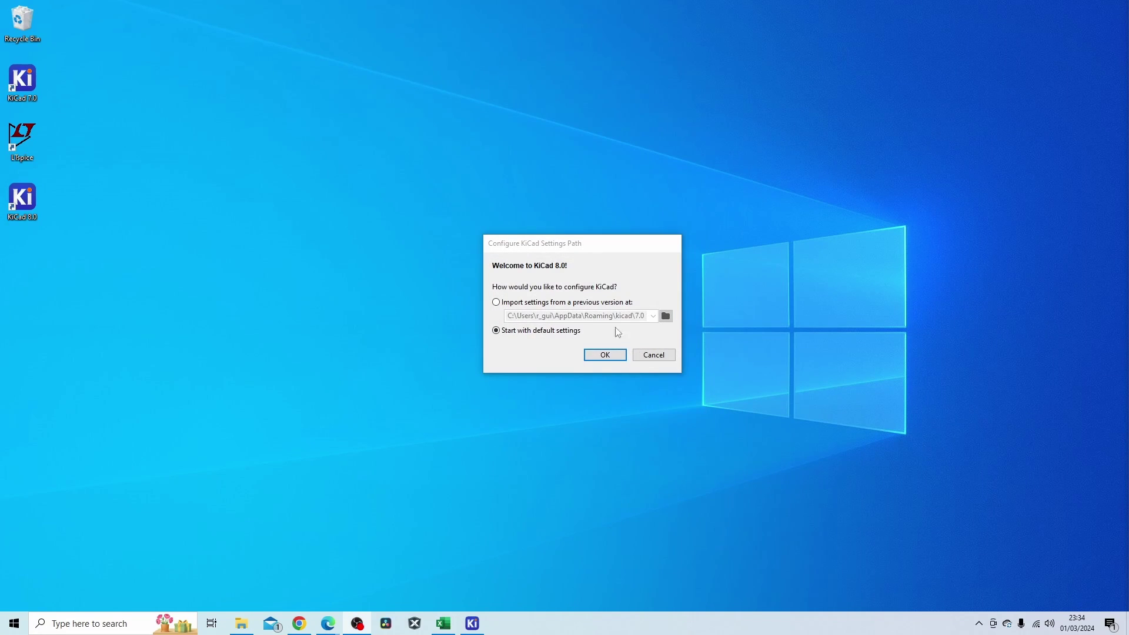
left_click(604, 354)
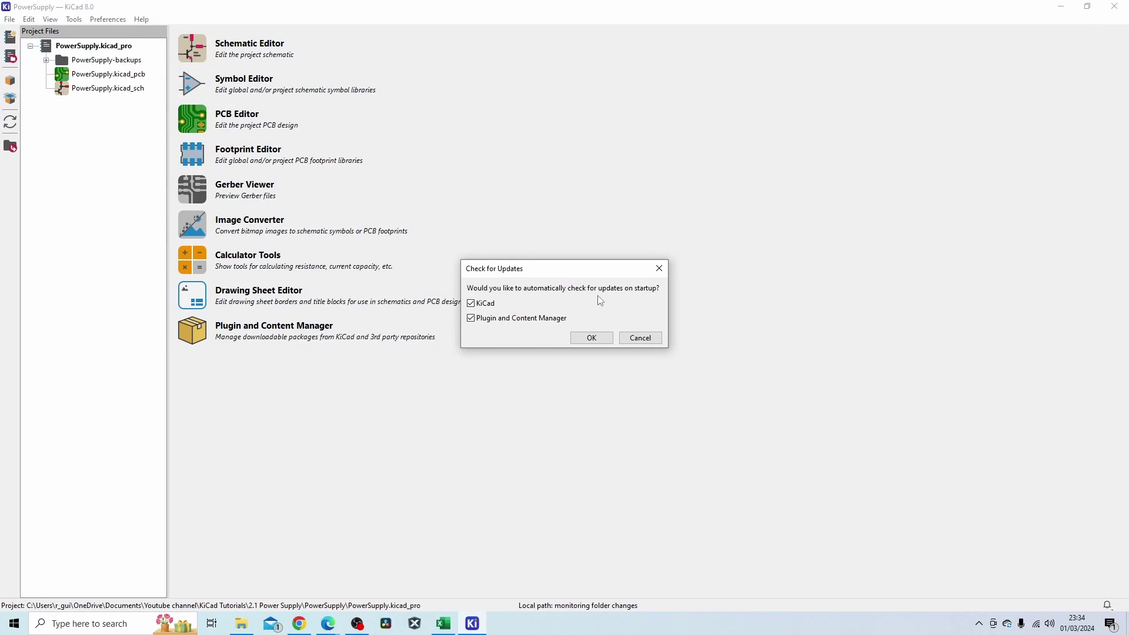
left_click(591, 338)
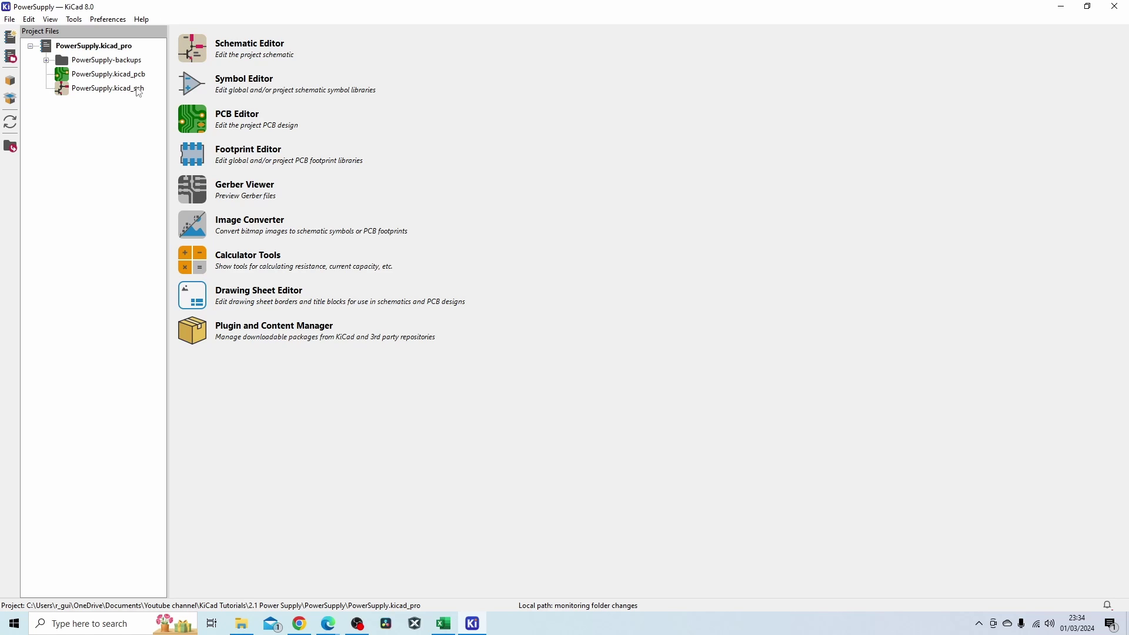
Step: Open the PowerSupply schematic and board, accepting the default footprint library table
left_click(195, 56)
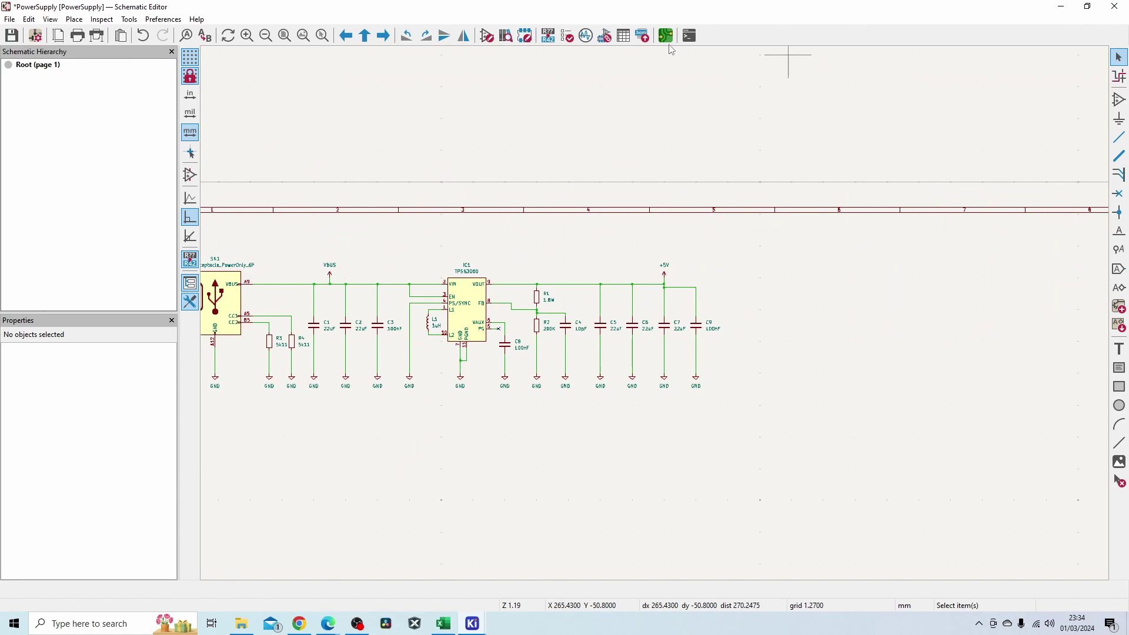
left_click(666, 35)
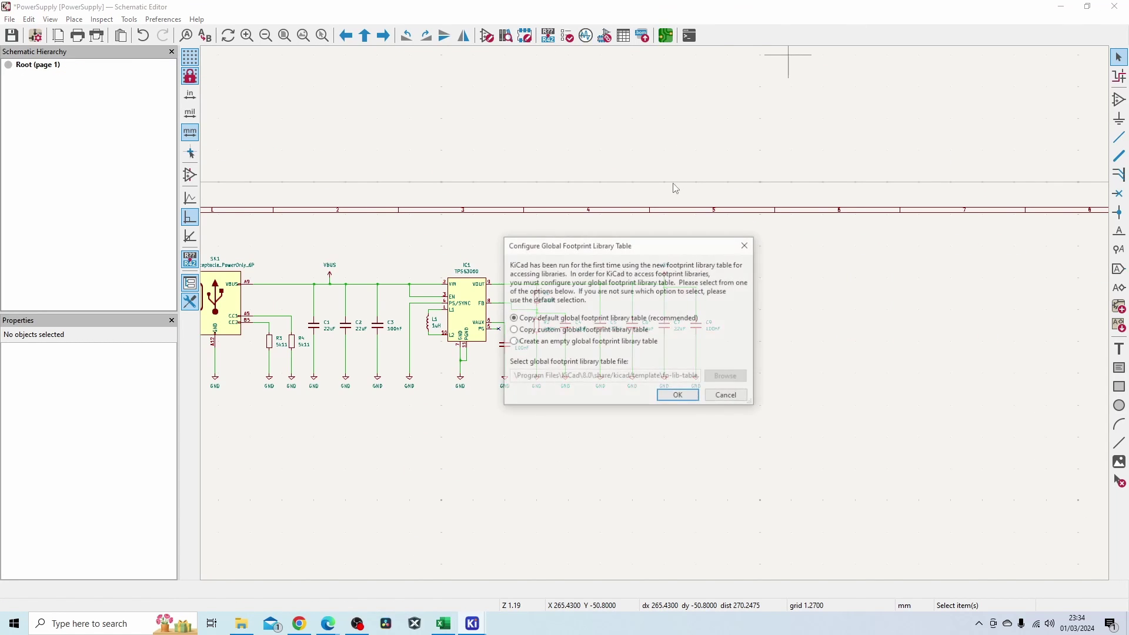
left_click(674, 395)
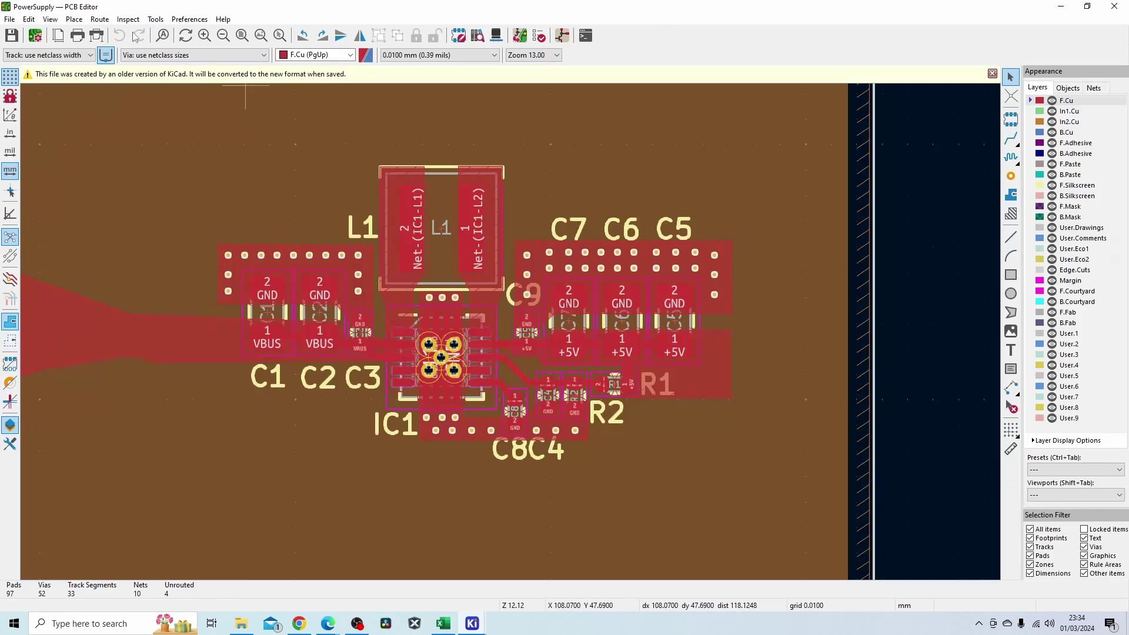
Step: View the board in the 3D Viewer at a tilted angle, then return to the release blog
left_click(50, 19)
left_click(88, 35)
scroll(562, 302, "up", 5)
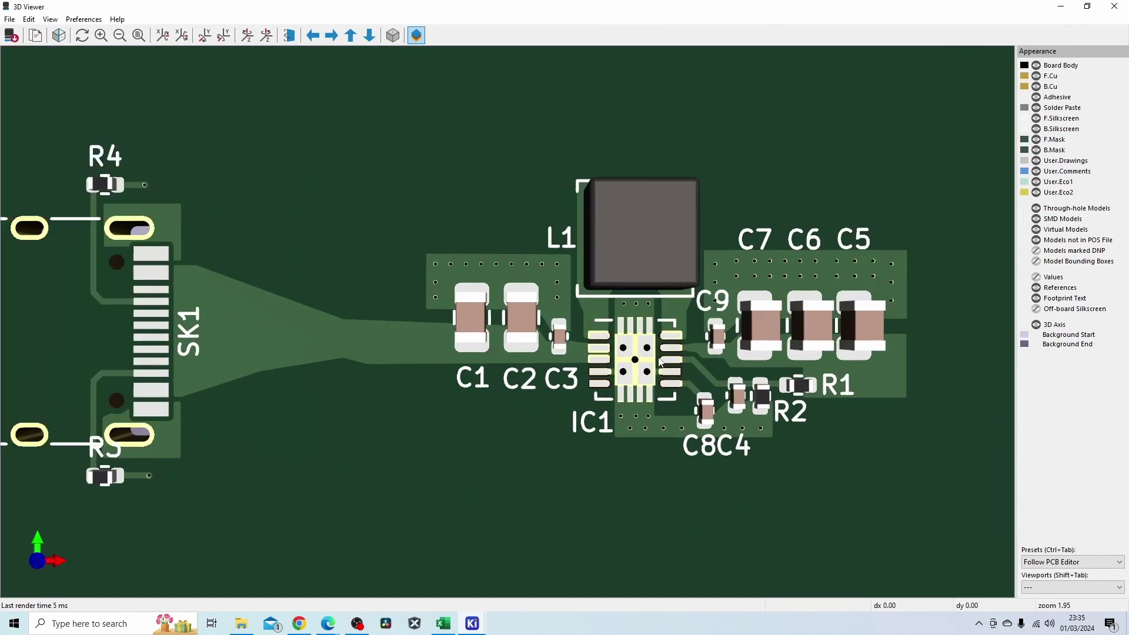
left_click_drag(838, 443, 783, 440)
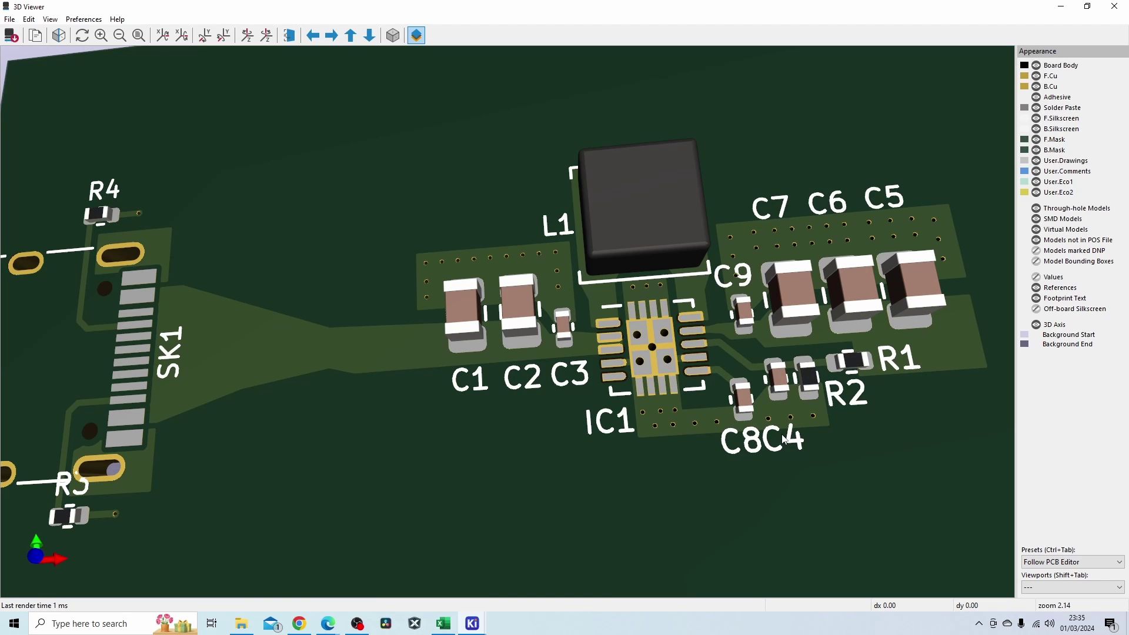
key("alt+Tab")
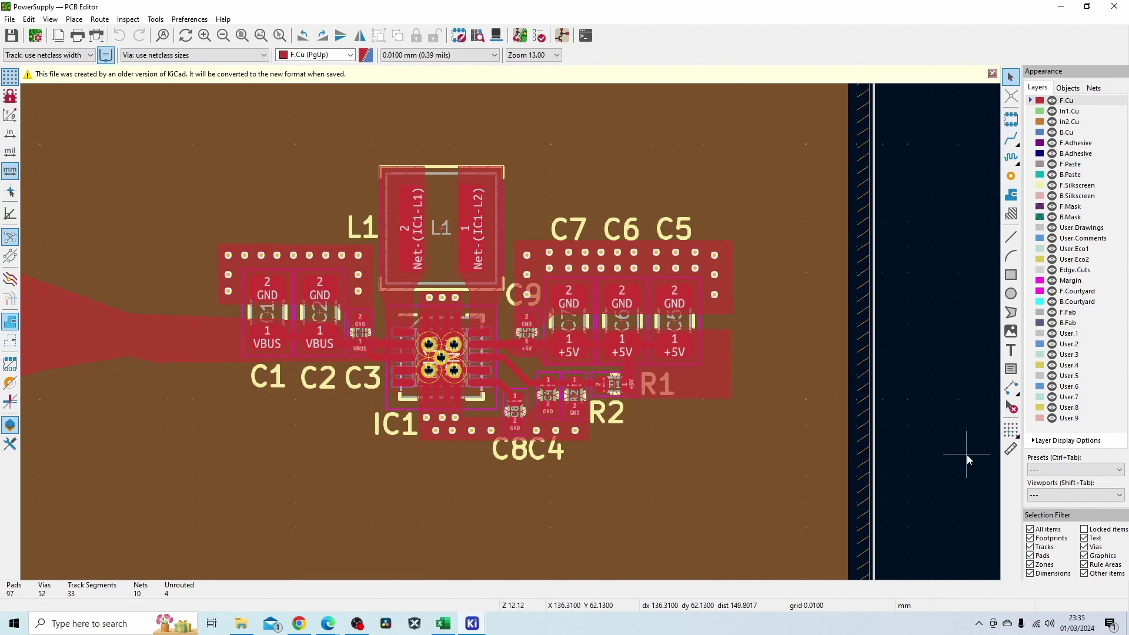
key("alt+Tab")
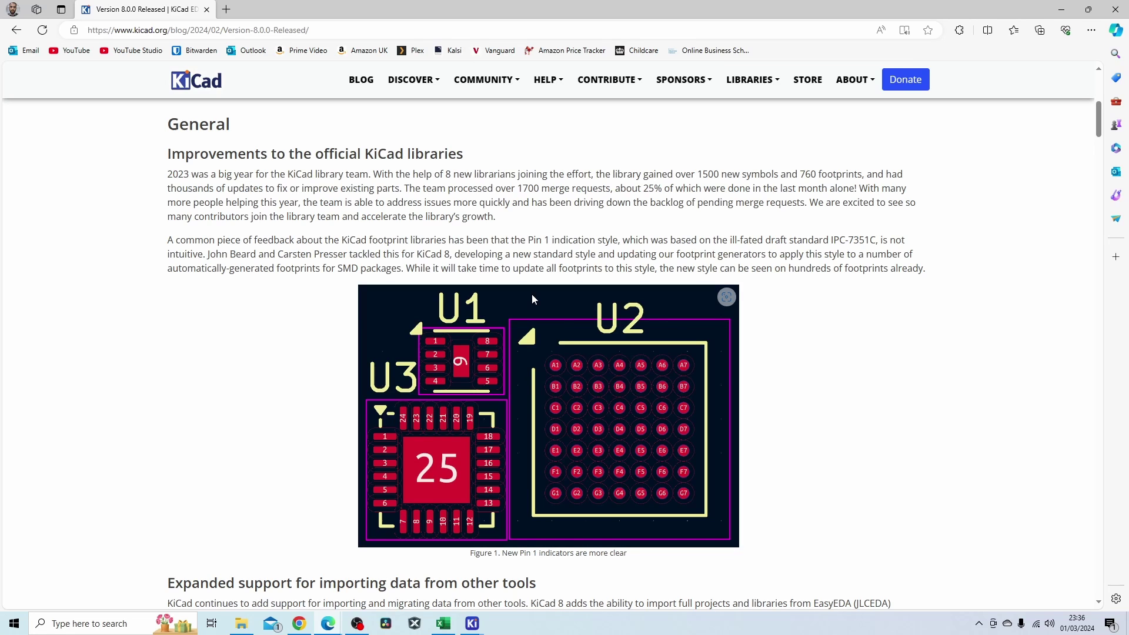
Step: Scroll the Version 8.0.0 Released post from Figure 1 down to the Pin helpers section
scroll(531, 294, "down", 7)
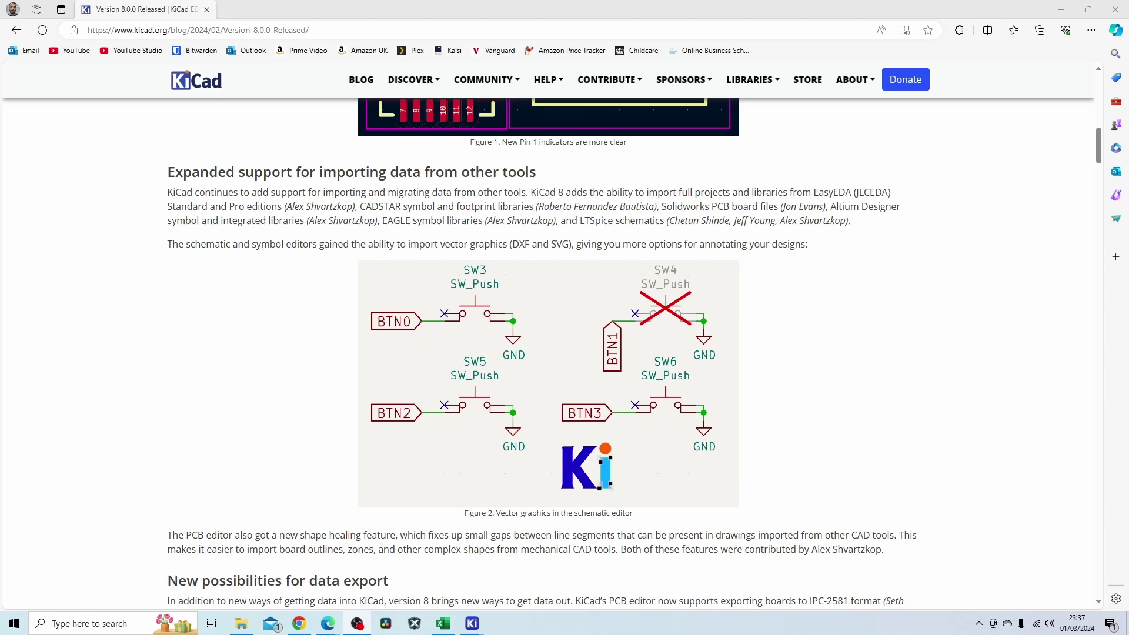
scroll(957, 397, "down", 15)
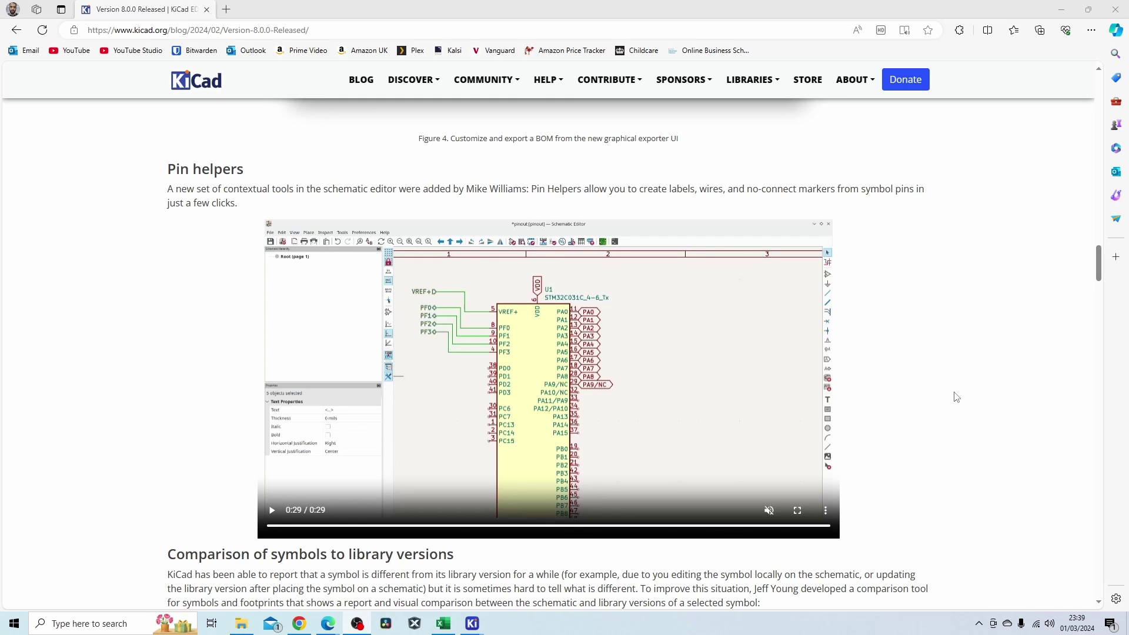
Step: Place an STM32C011F4Px symbol U1 on the PowerSupply schematic
mouse_move(472, 623)
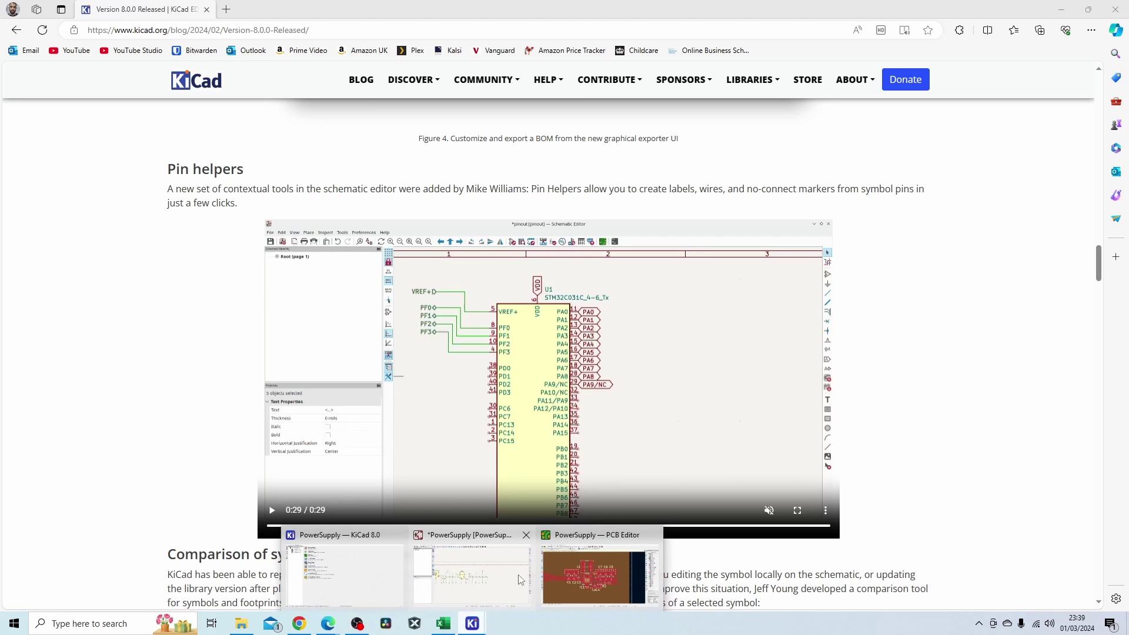
left_click(507, 579)
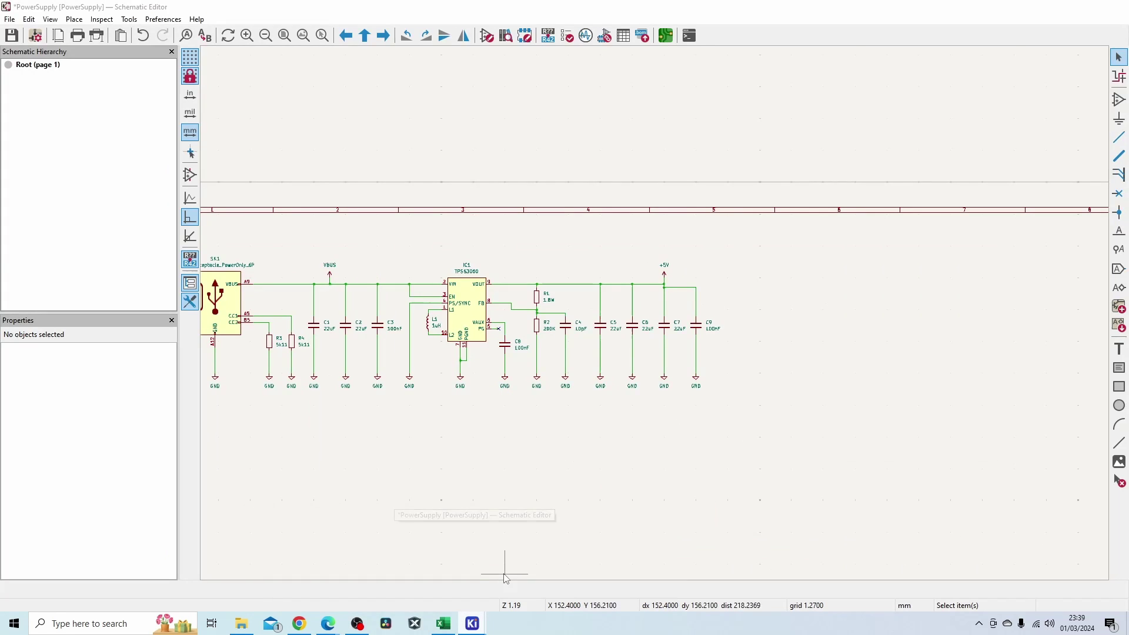
left_click(1118, 100)
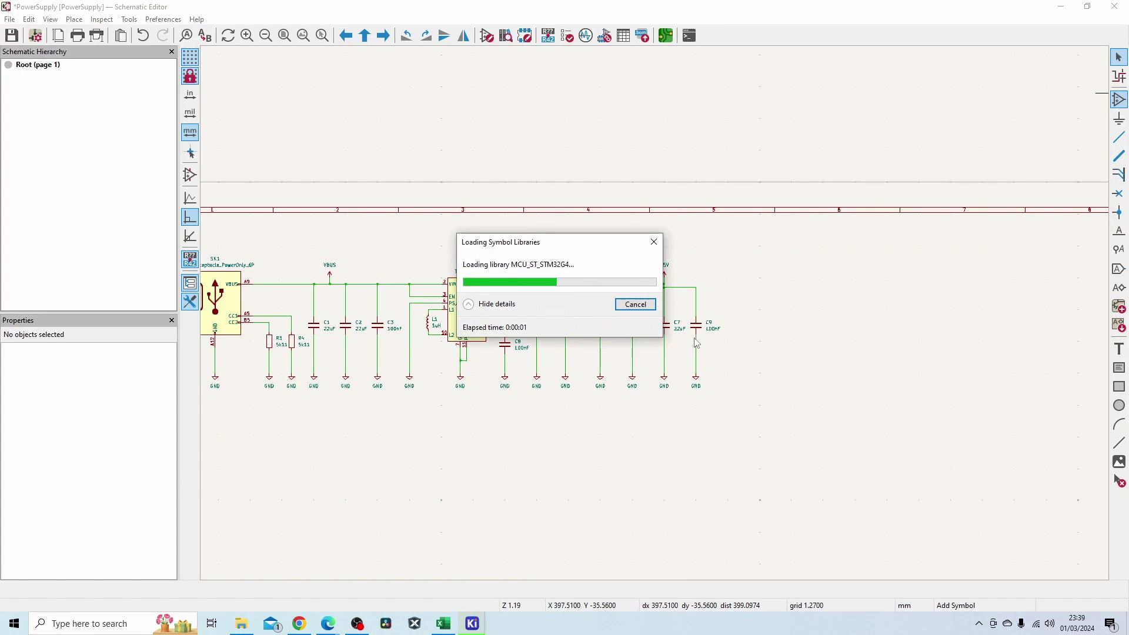
scroll(697, 344, "up", 5)
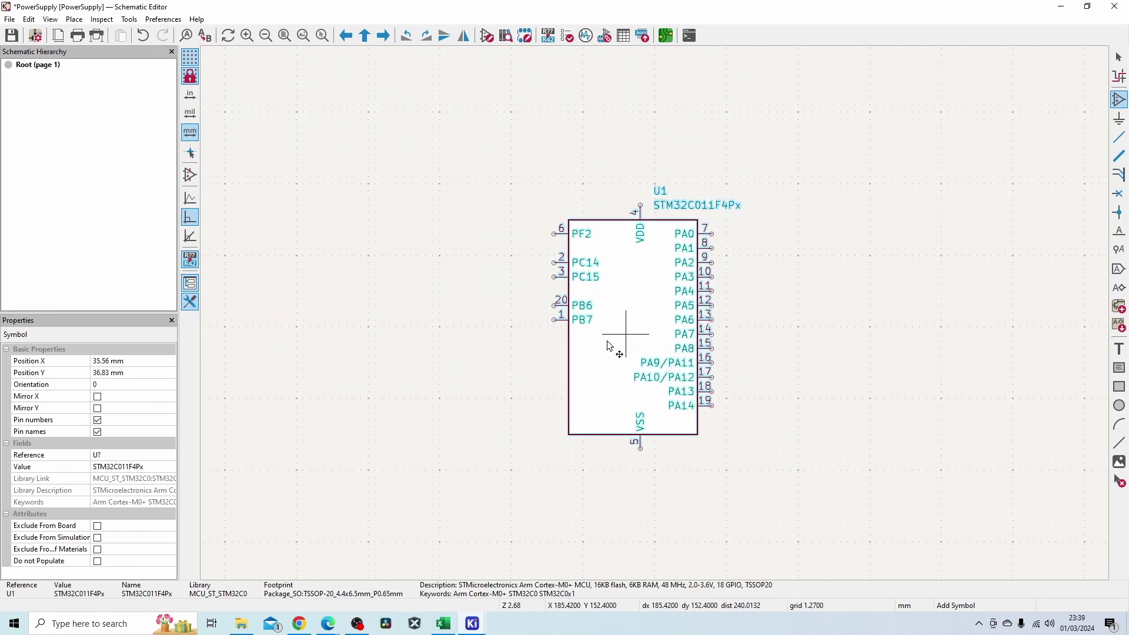
left_click(519, 348)
key("Escape")
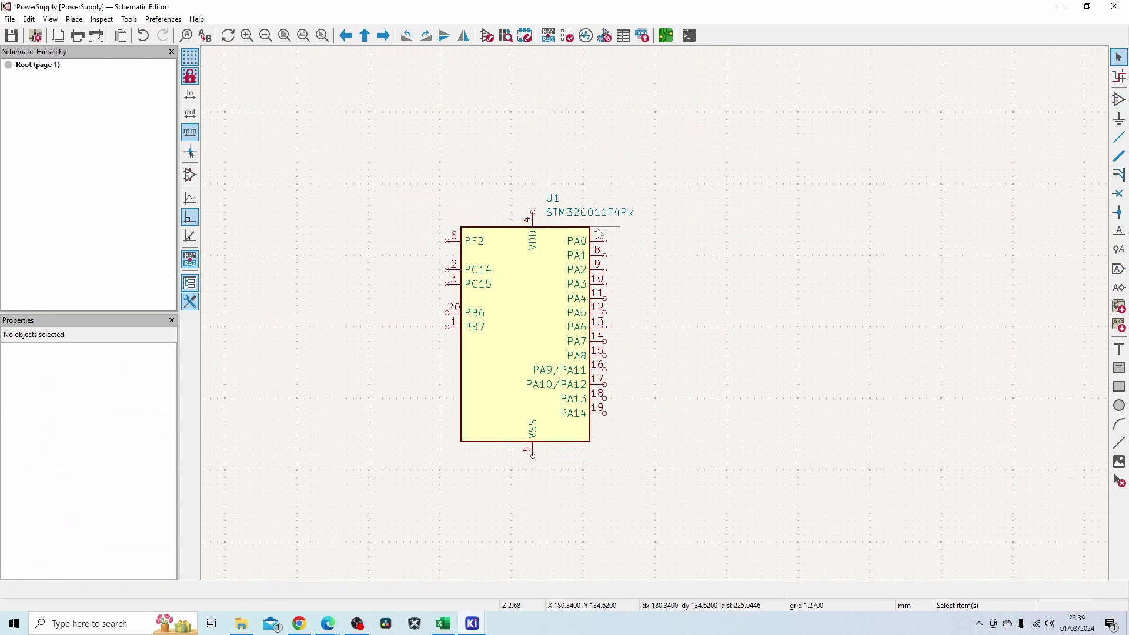
Step: Mark all 13 right-side pins of U1 as No Connect via Pin Helpers
left_click_drag(596, 229, 643, 435)
left_click_drag(583, 190, 653, 441)
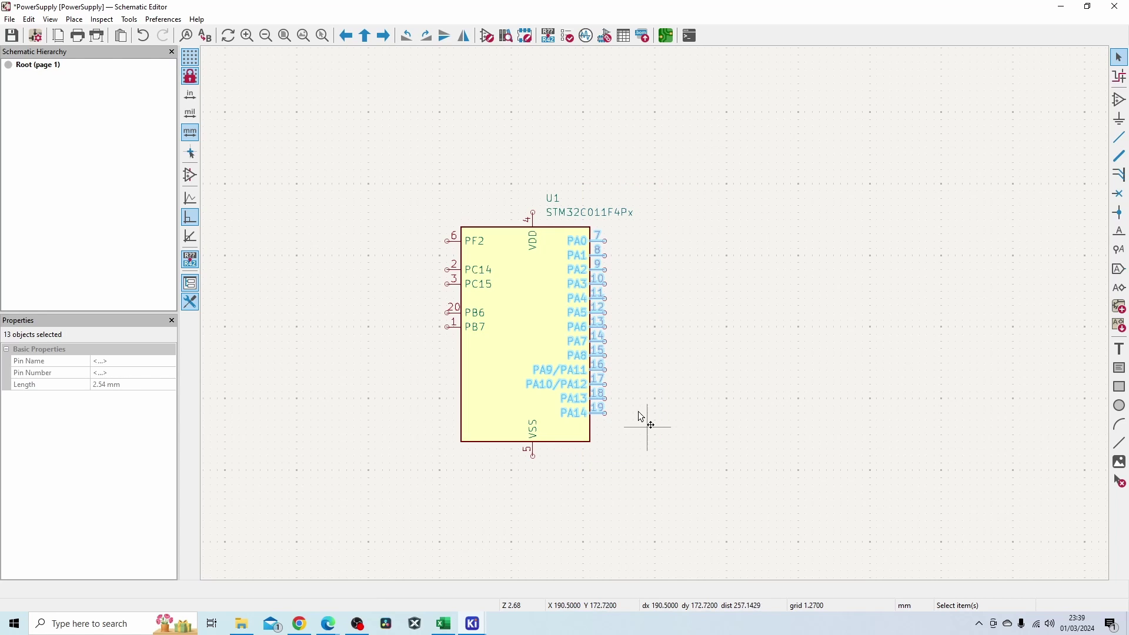
right_click(592, 245)
mouse_move(652, 256)
left_click(800, 272)
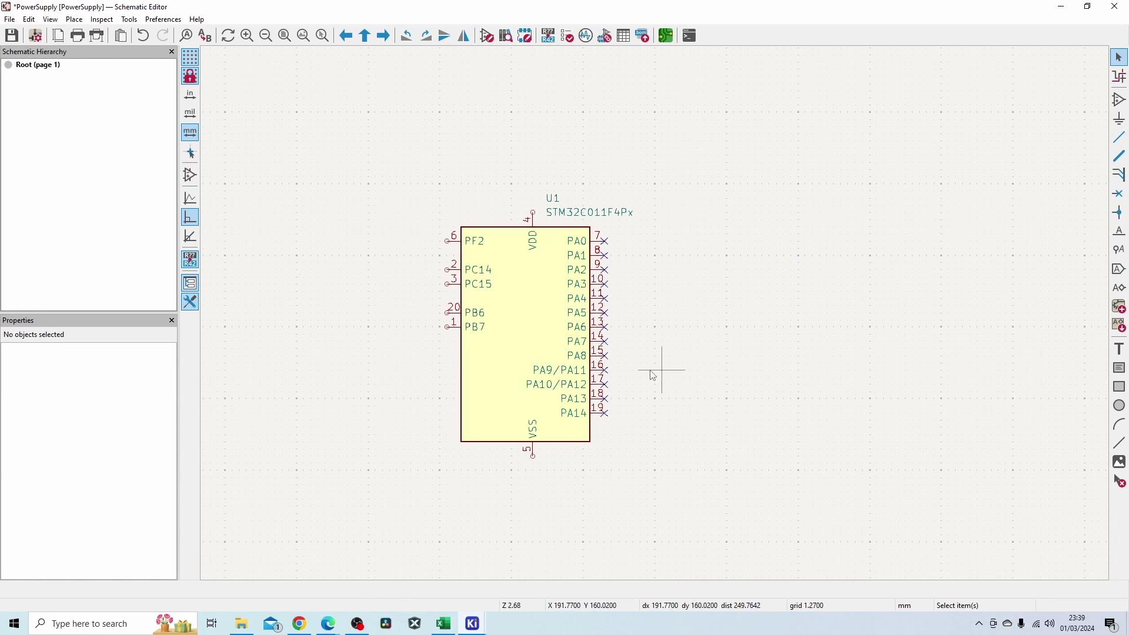
Step: Undo the no-connect markers and reselect U1's right-side pins
scroll(654, 315, "up", 3)
scroll(608, 264, "down", 2)
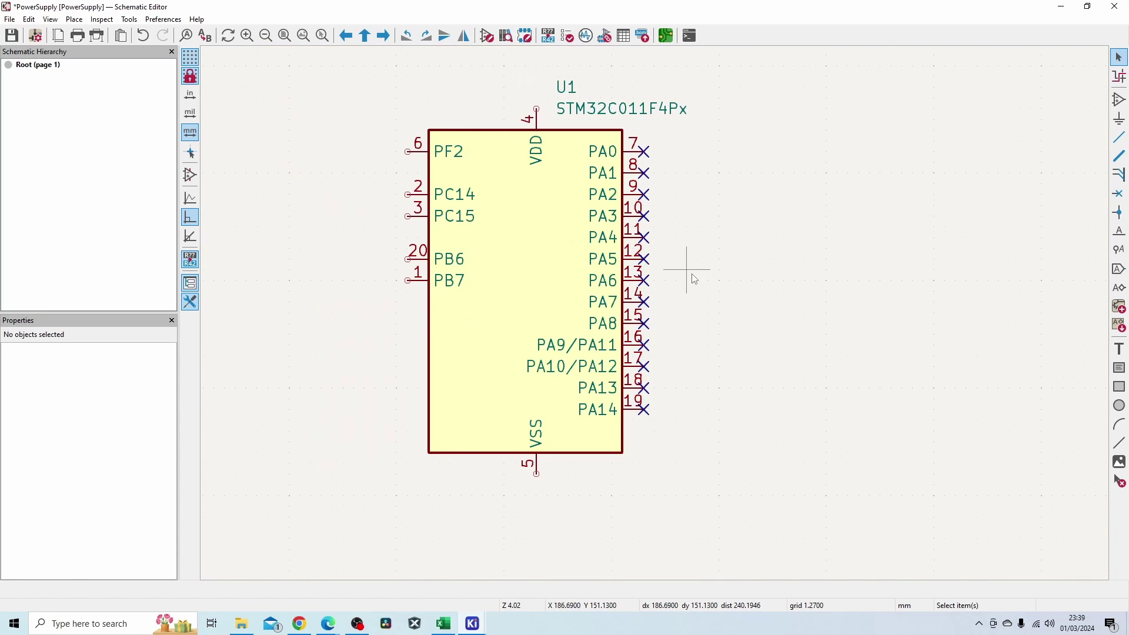
key("ctrl+z")
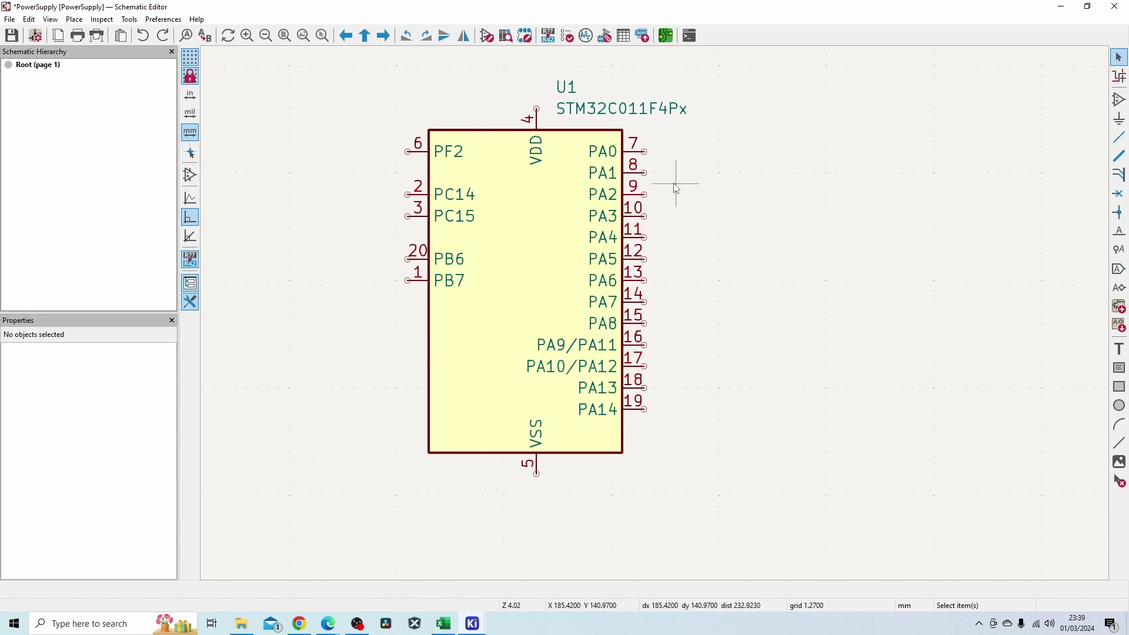
left_click_drag(662, 140, 582, 428)
left_click(697, 235)
left_click_drag(676, 420, 626, 423)
left_click(677, 152)
right_click(632, 148)
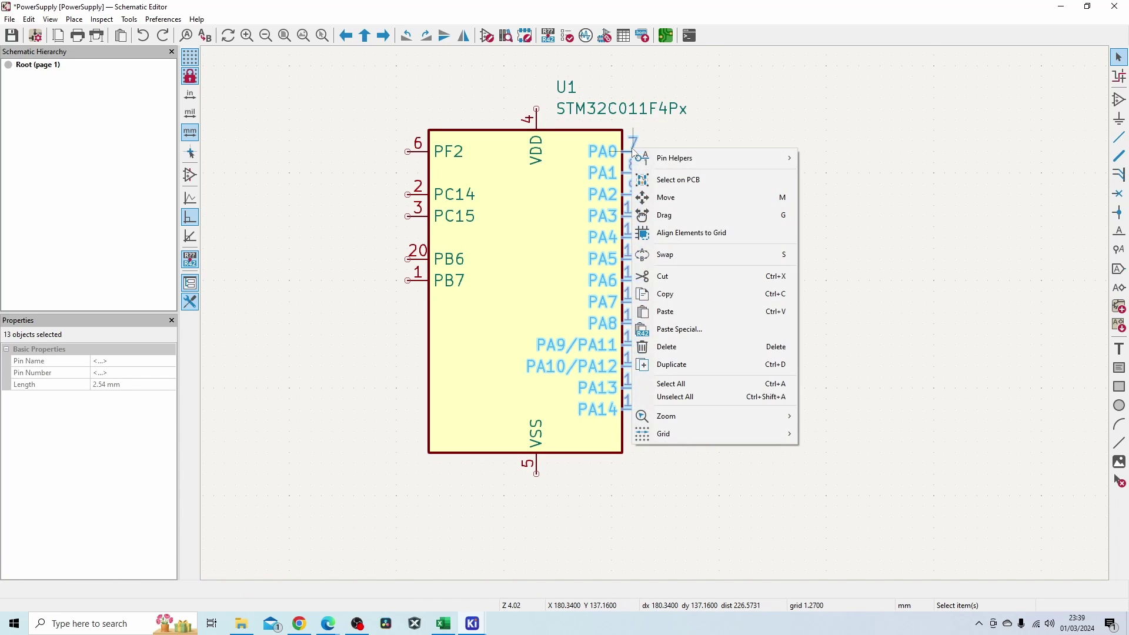
mouse_move(701, 162)
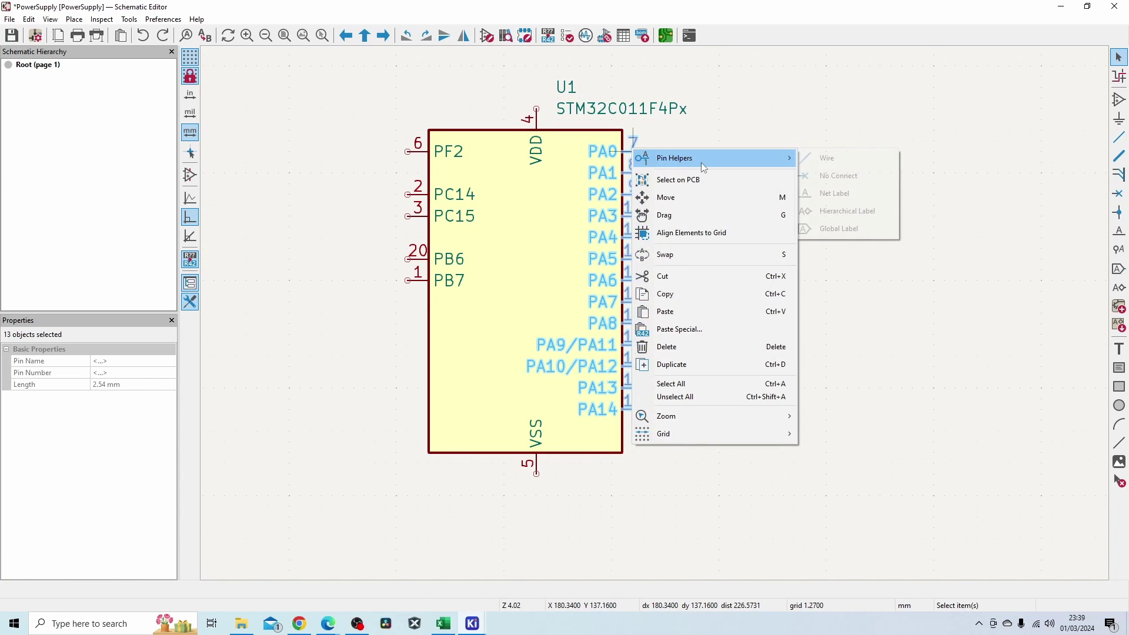
left_click(837, 158)
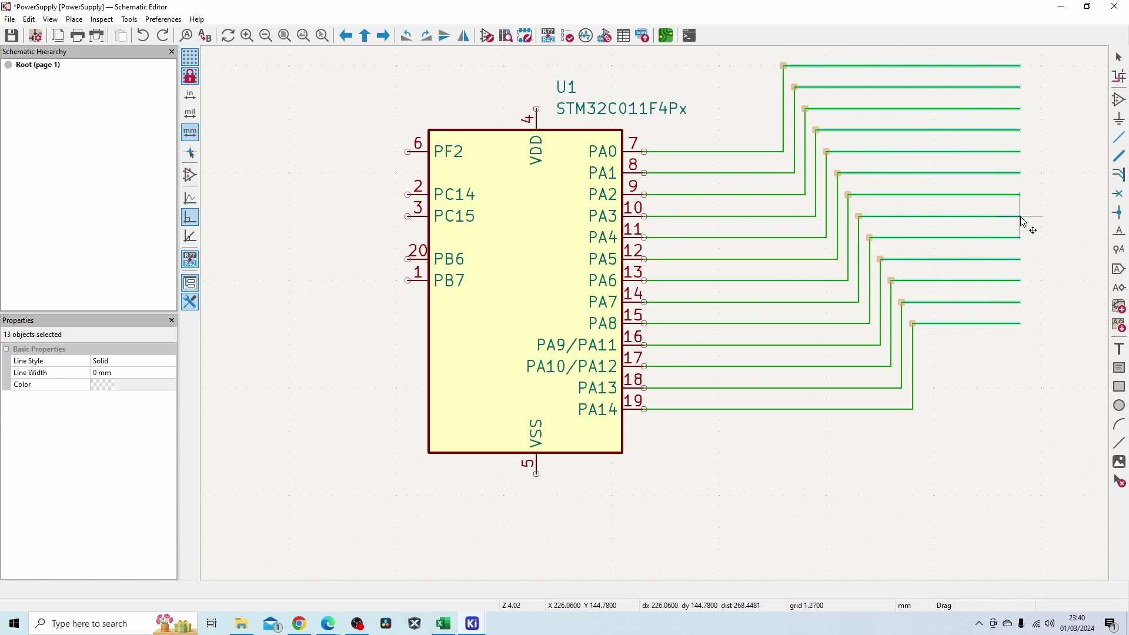
key("Delete")
left_click_drag(681, 140, 618, 157)
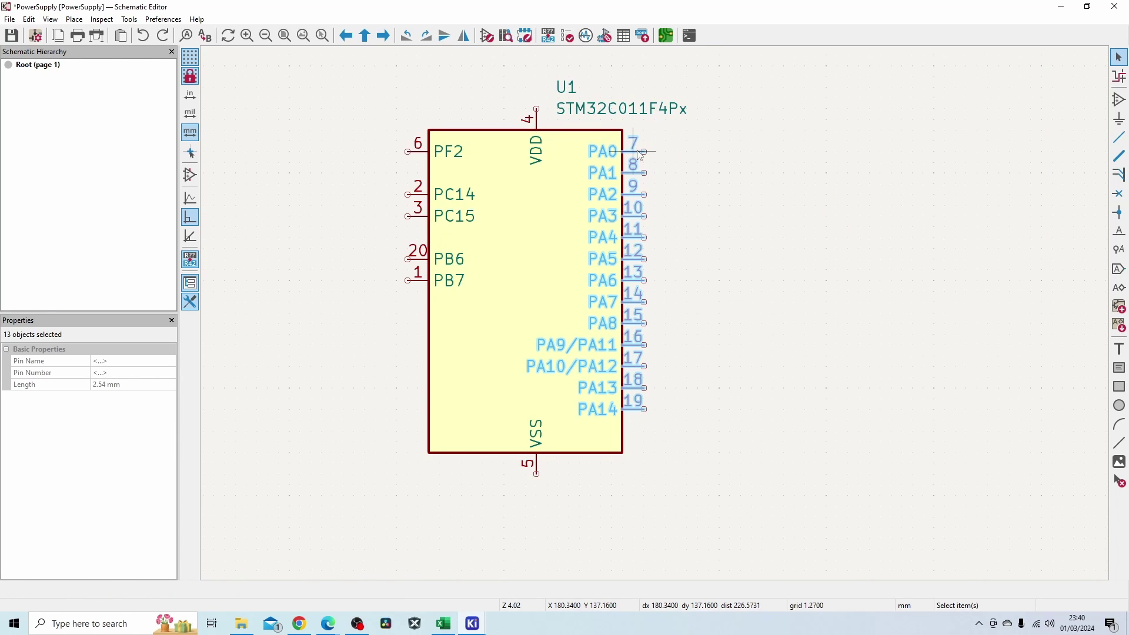
Step: Add net labels to the selected U1 pins through Pin Helpers and check the result
right_click(640, 154)
mouse_move(746, 161)
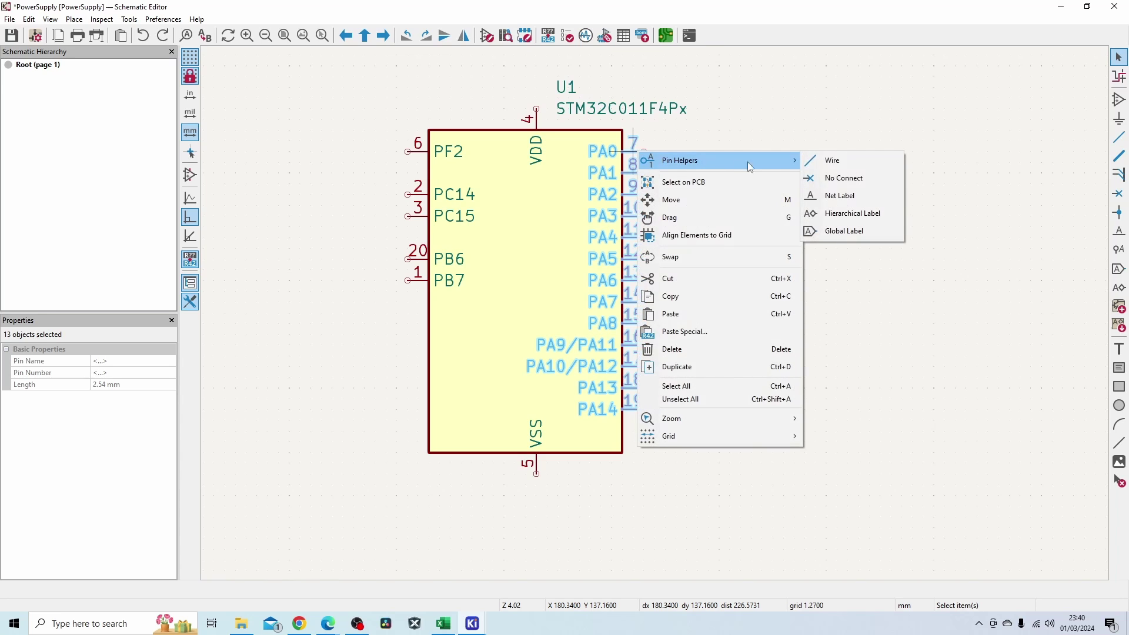
left_click(857, 203)
left_click(776, 207)
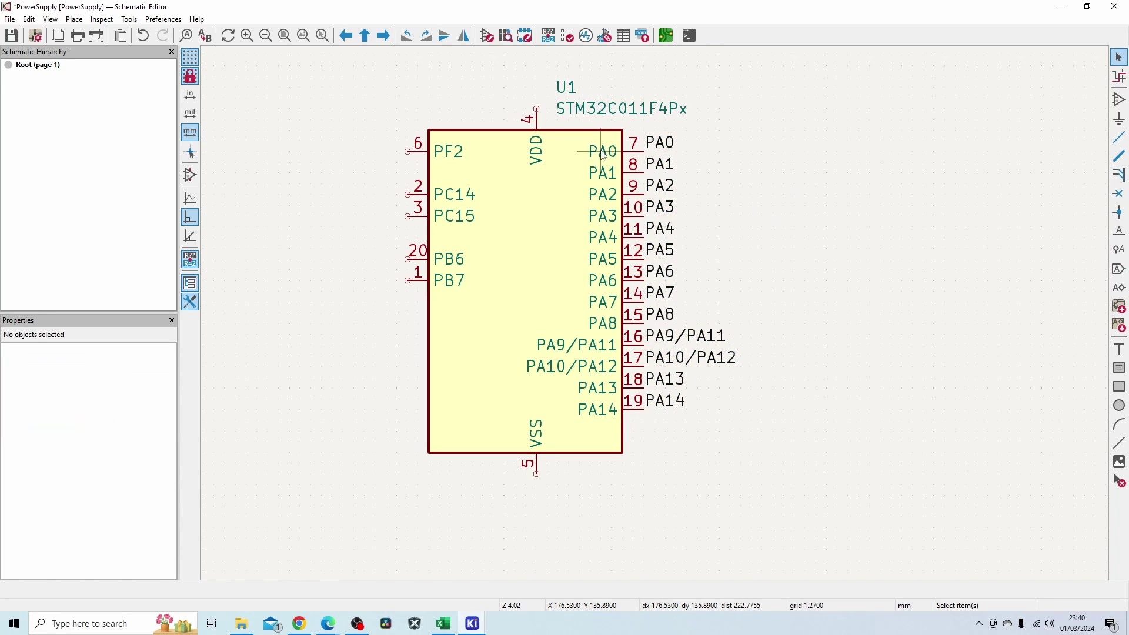
scroll(750, 350, "down", 2)
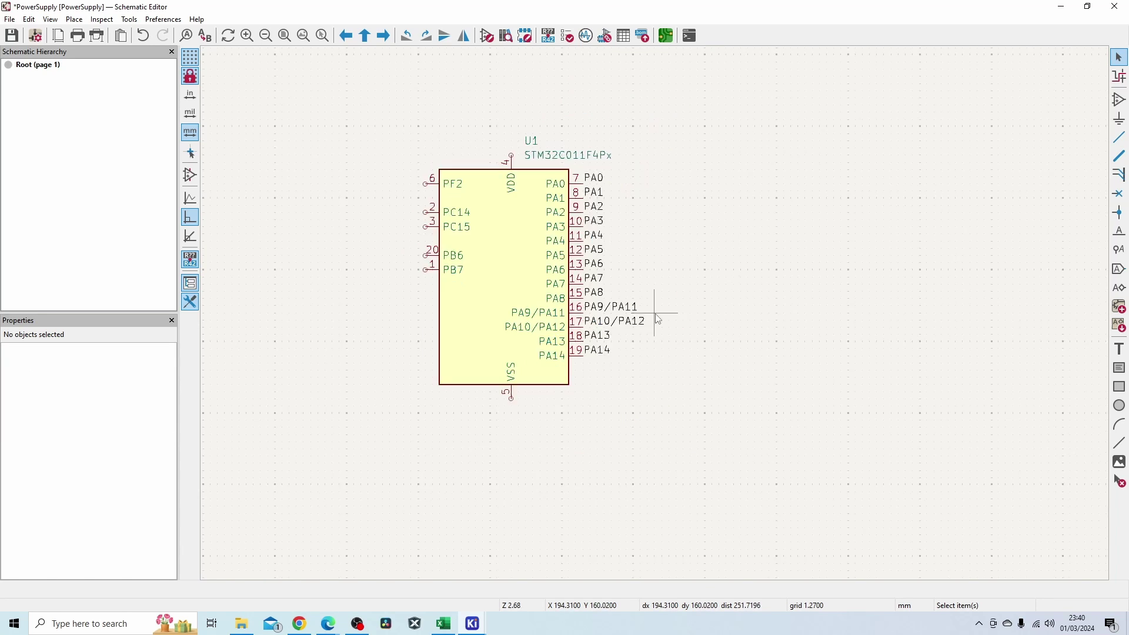
scroll(658, 319, "down", 2)
scroll(676, 312, "down", 2)
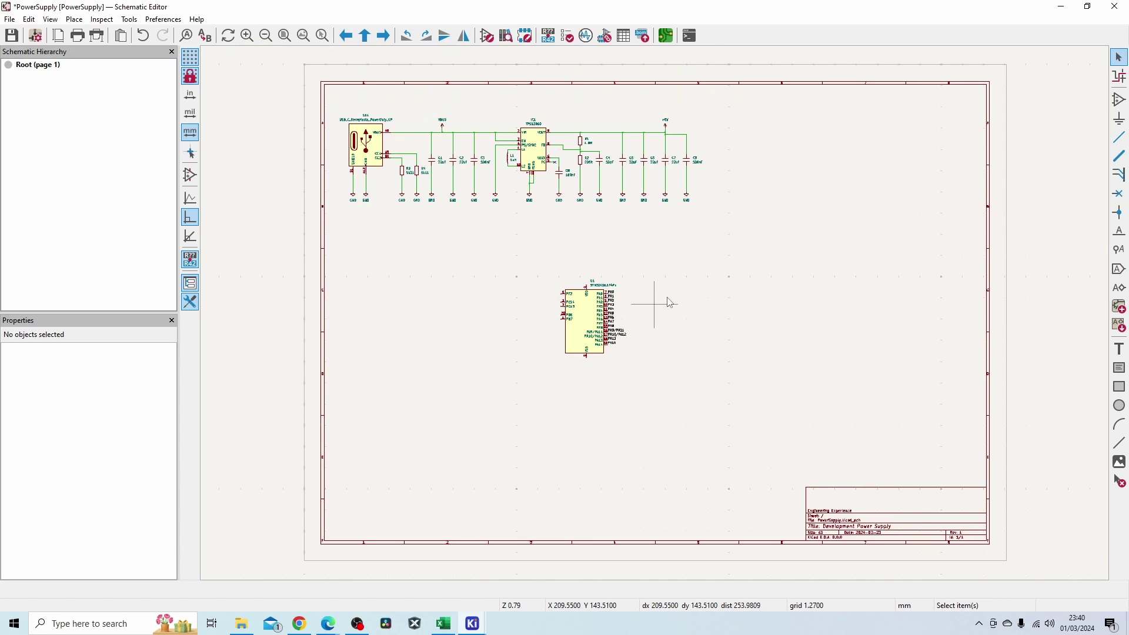
scroll(623, 320, "up", 5)
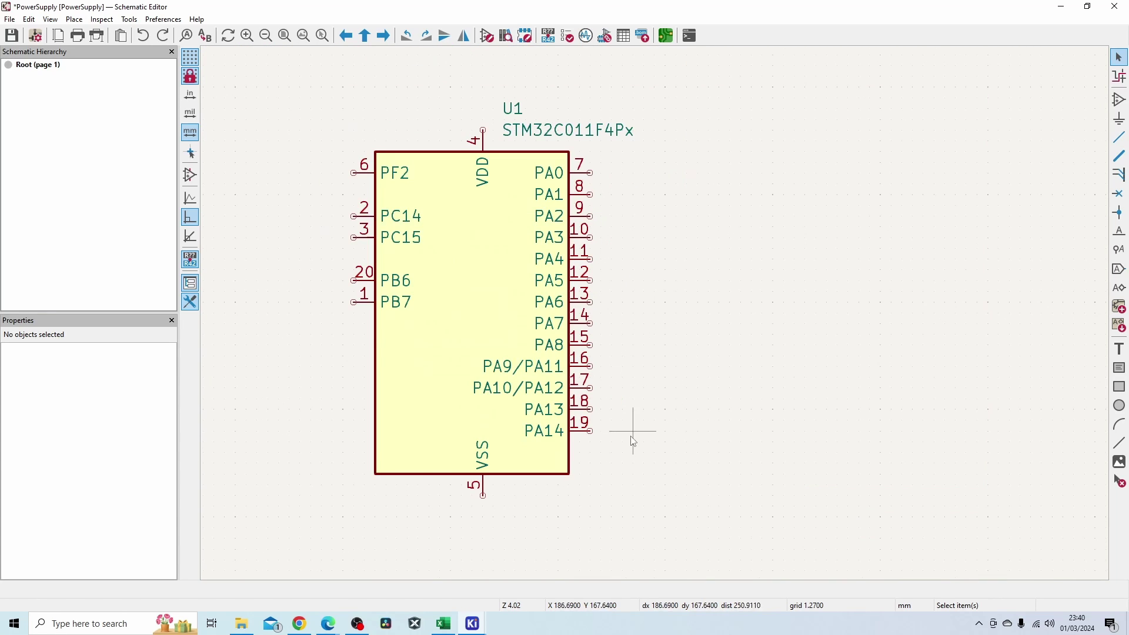
Step: Give U1 pins 7–19 global labels PA0 through PA14 with Pin Helpers > Global Label
left_click_drag(631, 436, 578, 171)
right_click(581, 175)
mouse_move(661, 180)
left_click(789, 256)
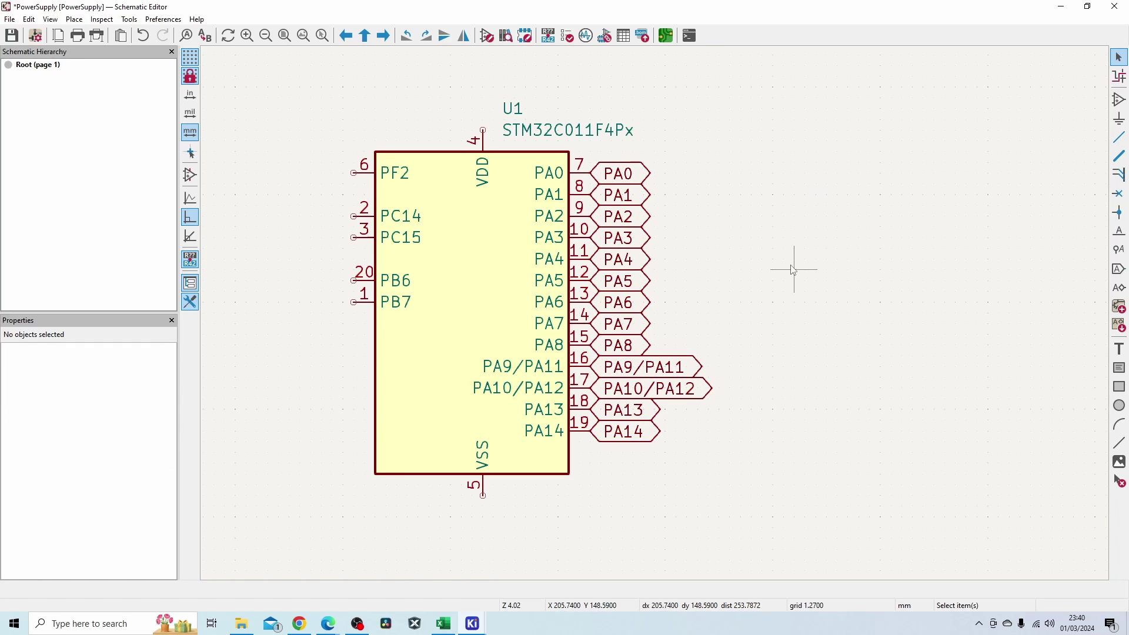
Step: Inspect the existing VBUS power symbol's value, closing its editor unchanged
scroll(748, 303, "down", 5)
scroll(656, 312, "up", 2)
scroll(655, 312, "up", 6, "shift")
scroll(646, 352, "up", 4)
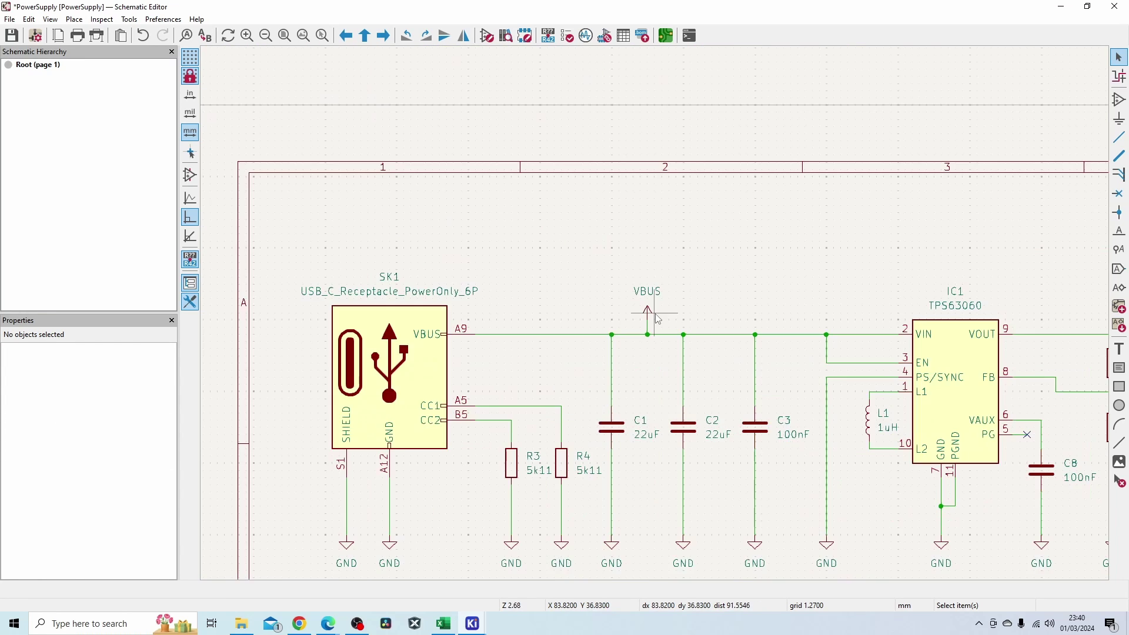
scroll(657, 318, "down", 5)
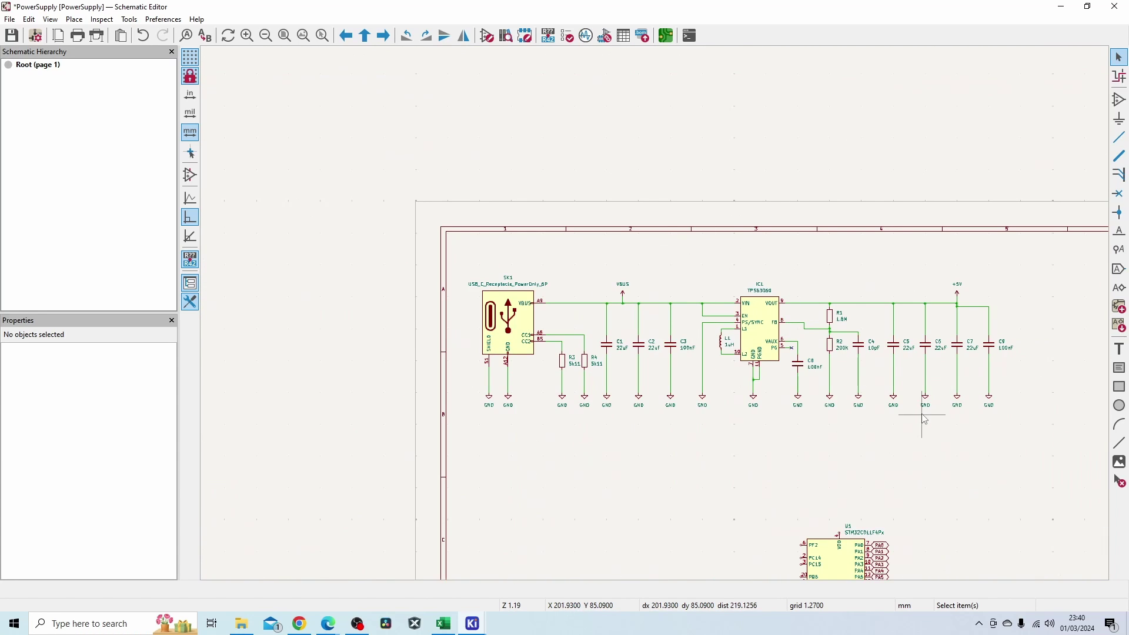
scroll(659, 319, "up", 8)
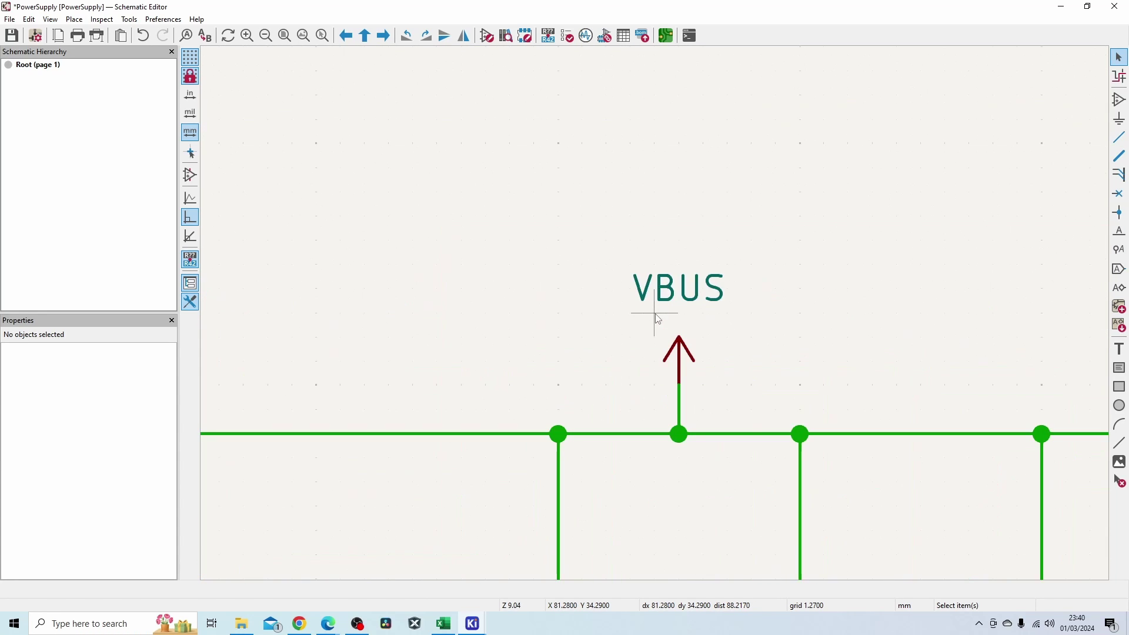
double_click(679, 288)
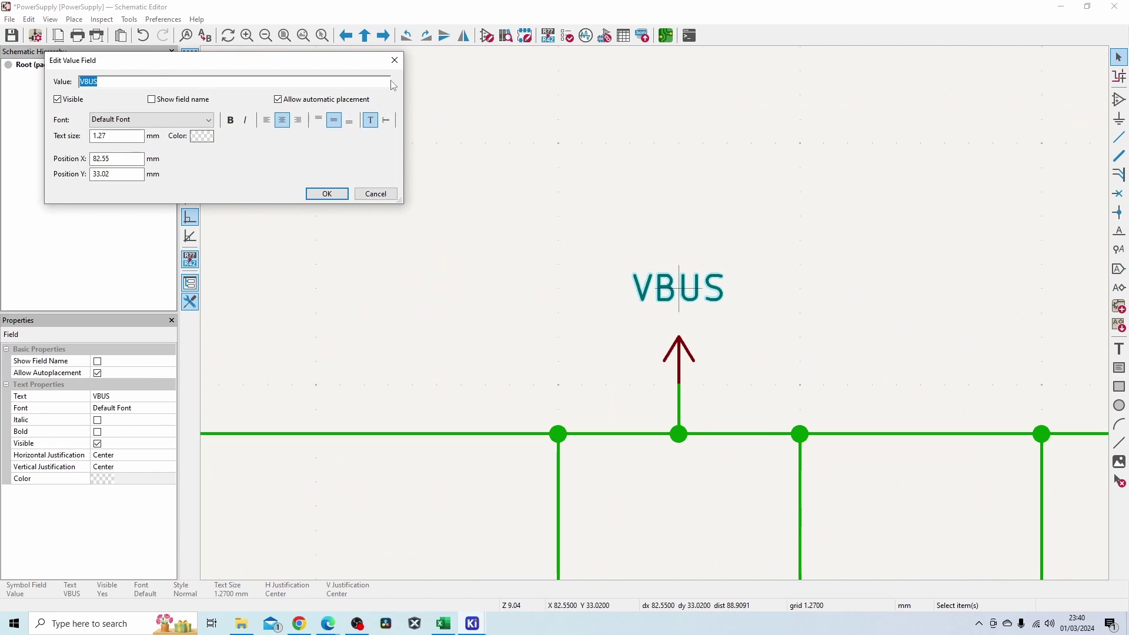
left_click(395, 60)
Step: Place a +5VP symbol from the power library onto the VBUS wire
left_click(1119, 119)
left_click(1045, 138)
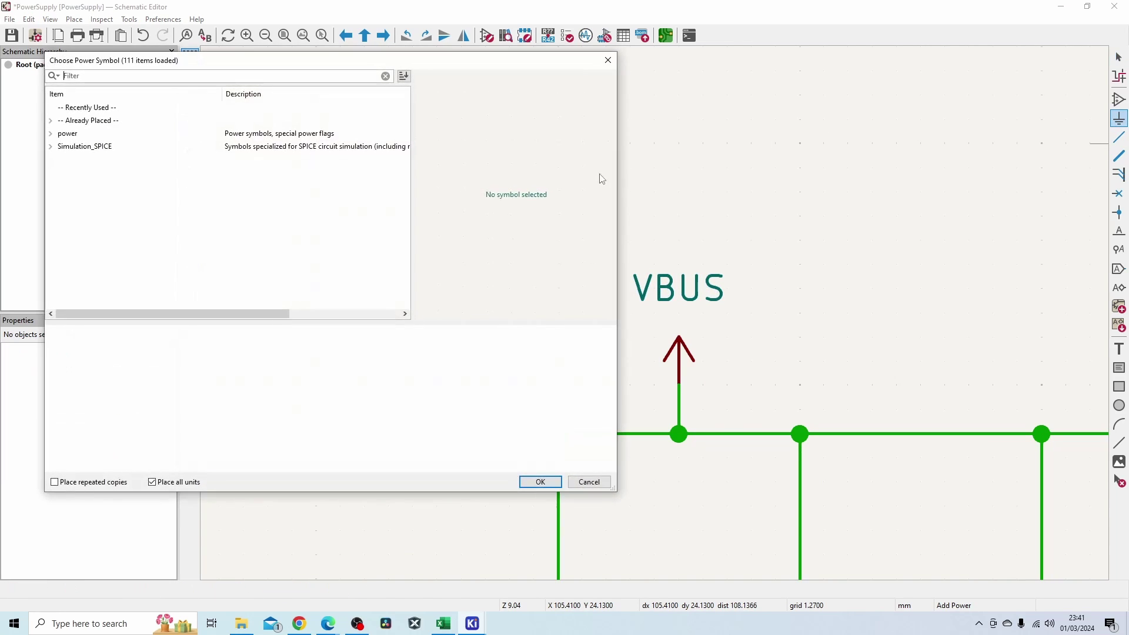
left_click(50, 135)
scroll(92, 277, "down", 9)
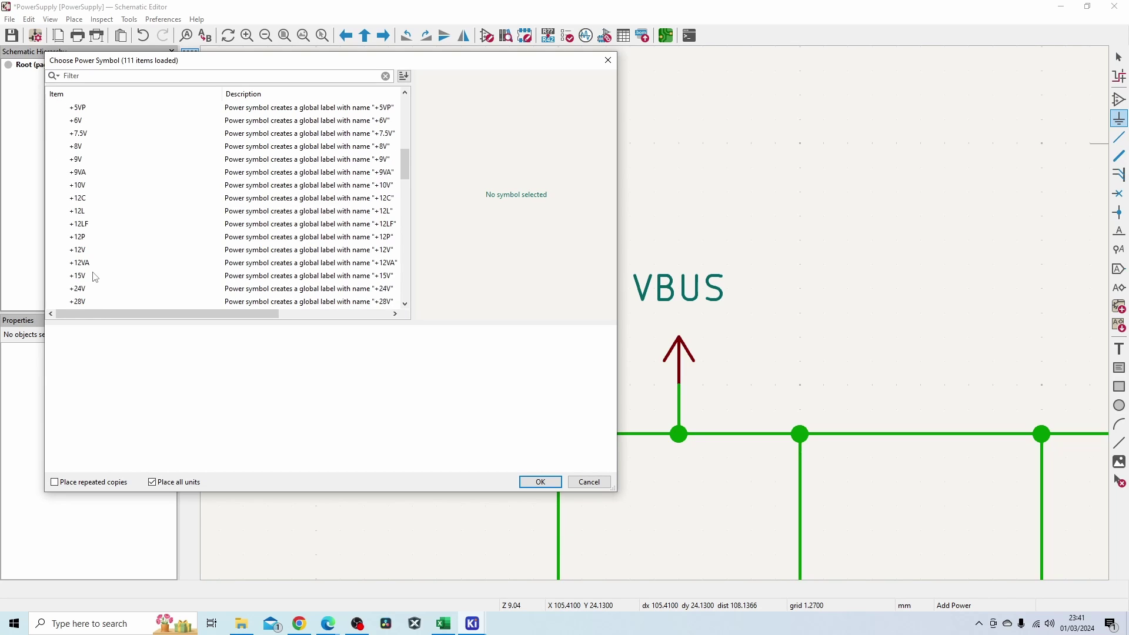
scroll(95, 276, "up", 2)
left_click(84, 174)
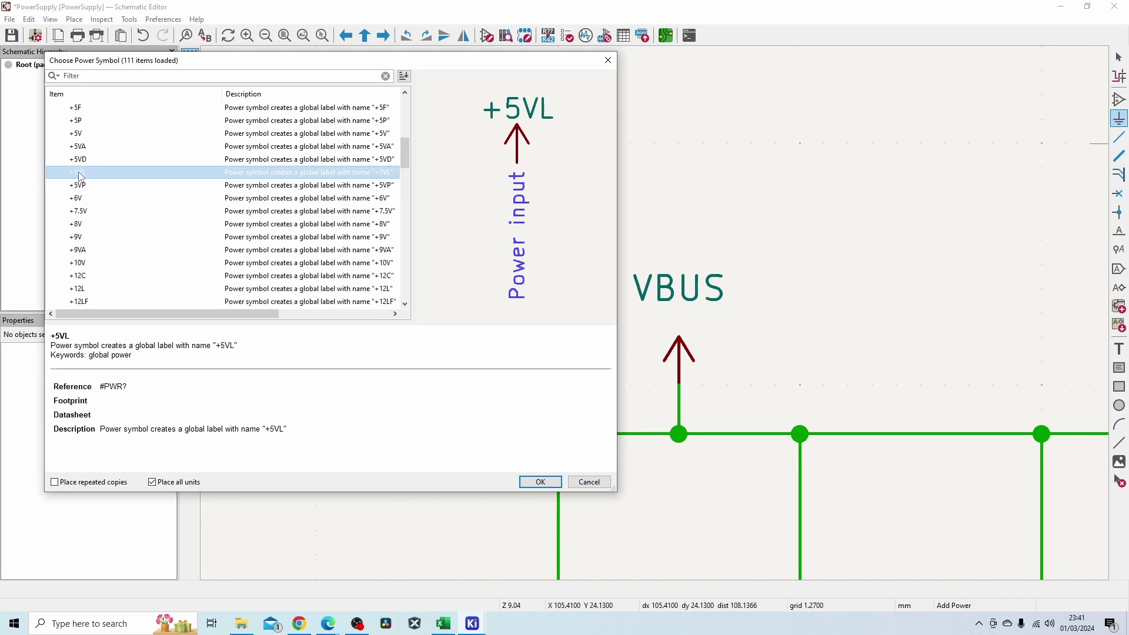
left_click(83, 185)
double_click(83, 185)
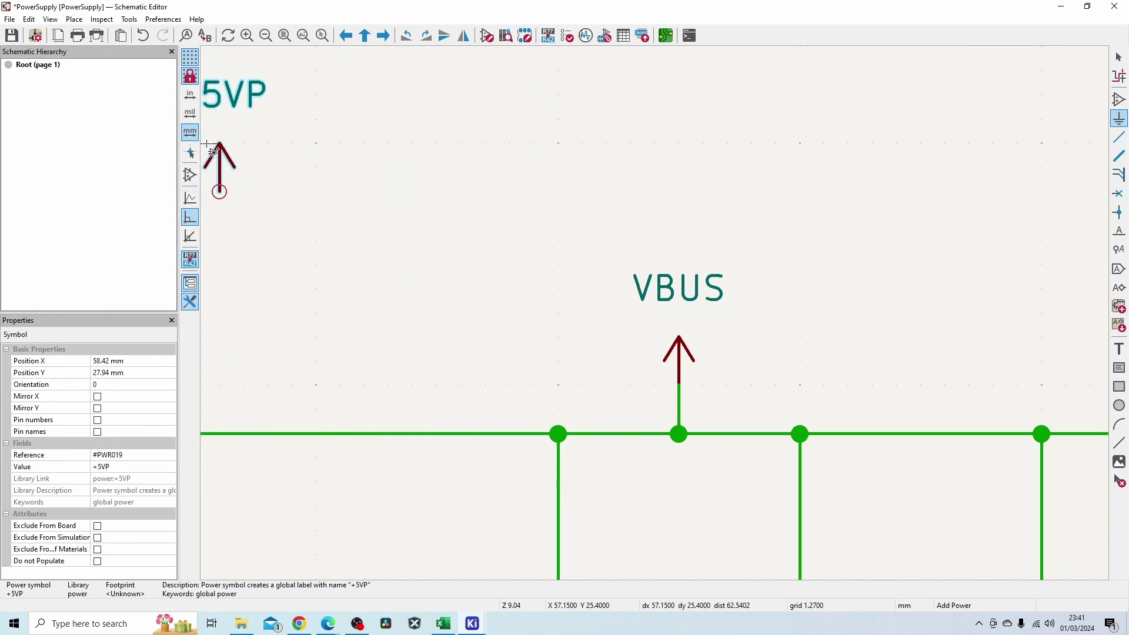
left_click(437, 434)
Step: Rename the new power symbol's value from +5VP to +5V_USB
double_click(445, 293)
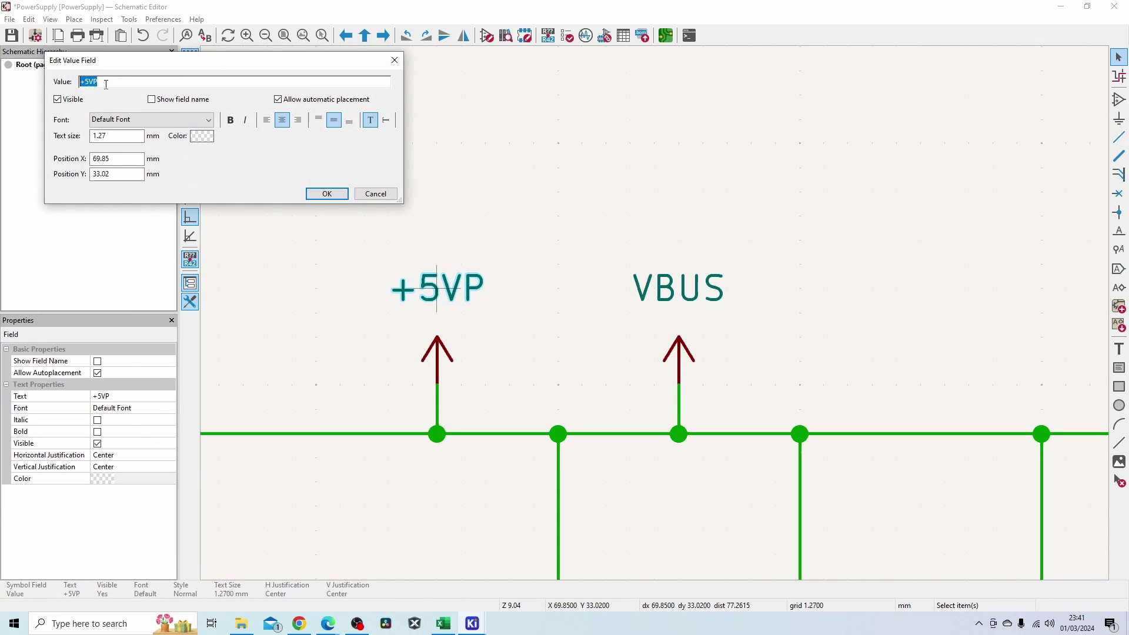
left_click(206, 82)
left_click_drag(88, 83, 98, 83)
key("BackSpace")
key("Return")
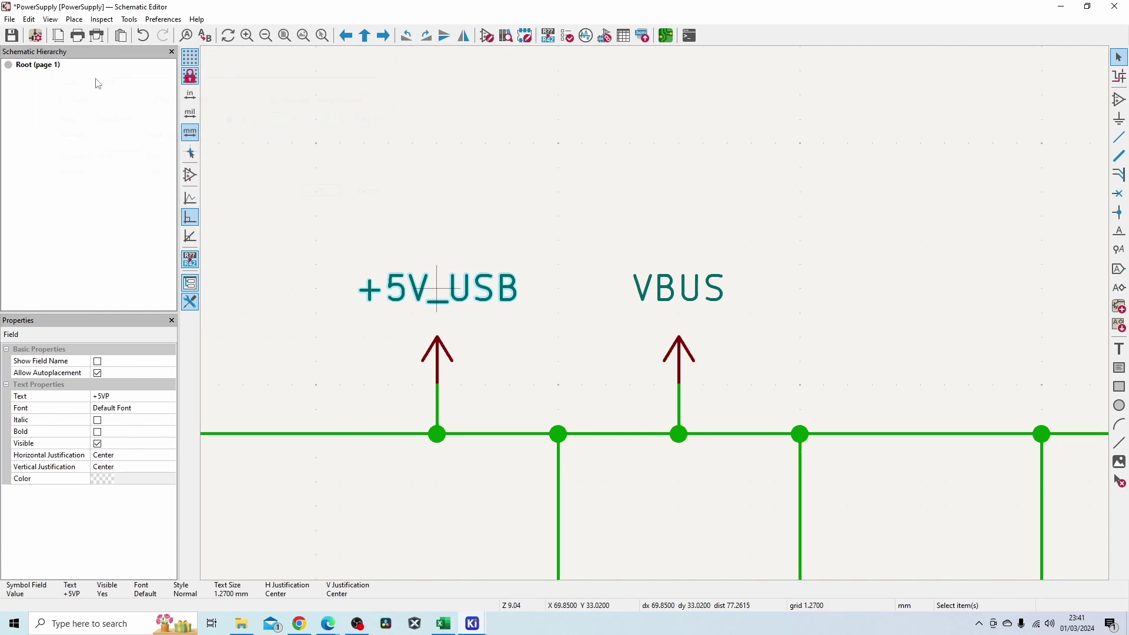
key("Escape")
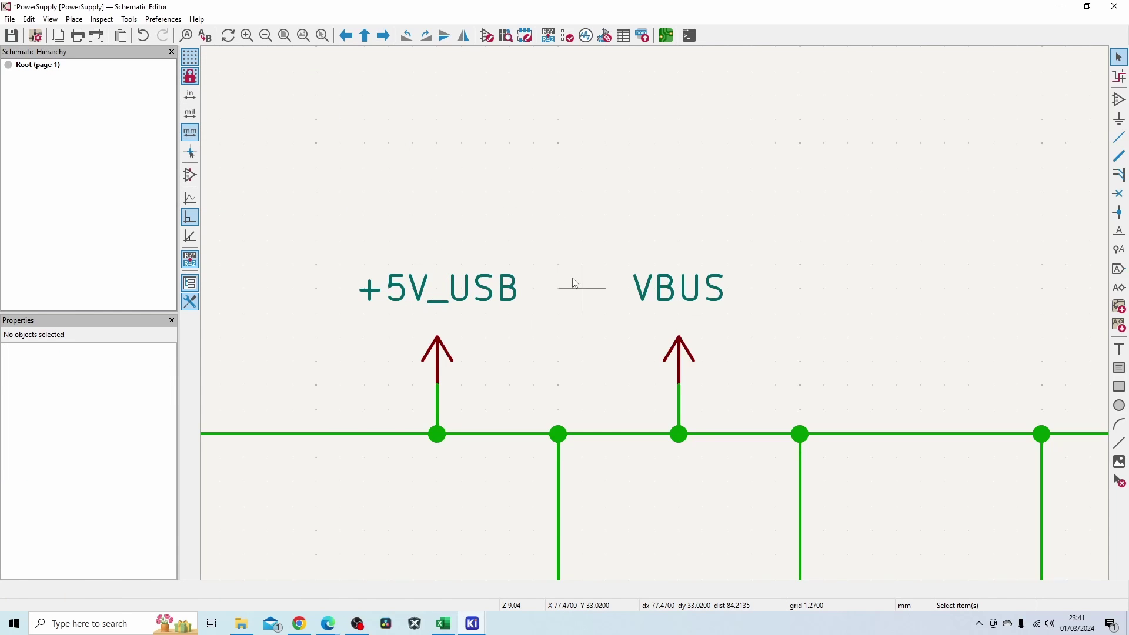
scroll(576, 285, "down", 5)
scroll(676, 225, "up", 3)
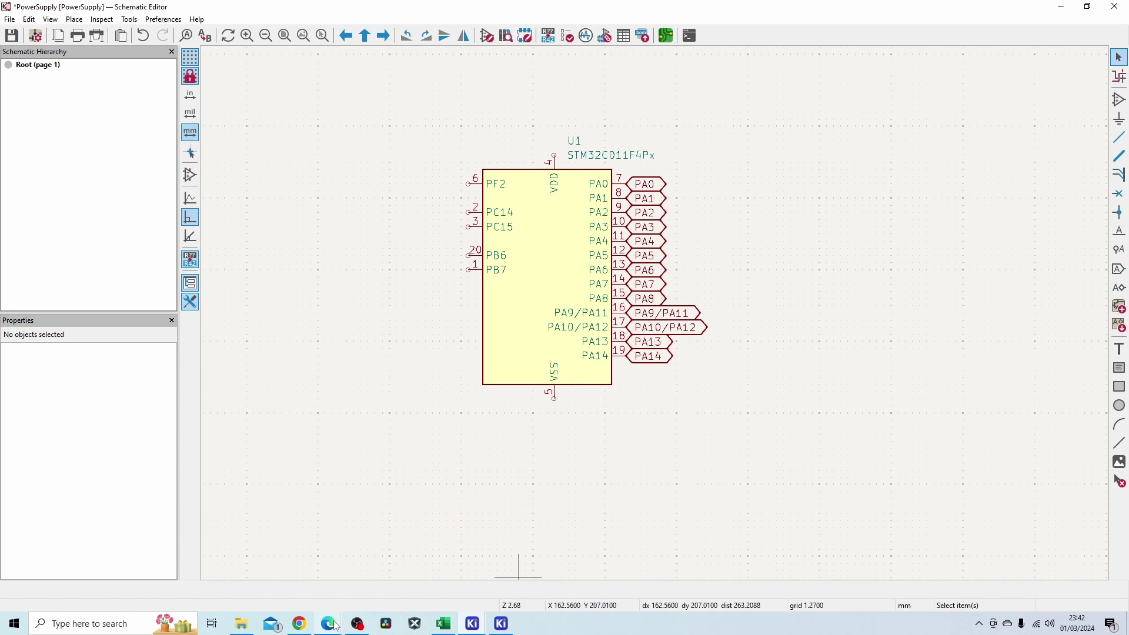
Step: Bring the KiCad 8.0 release blog forward and scroll to Improvements to grid handling
mouse_move(336, 624)
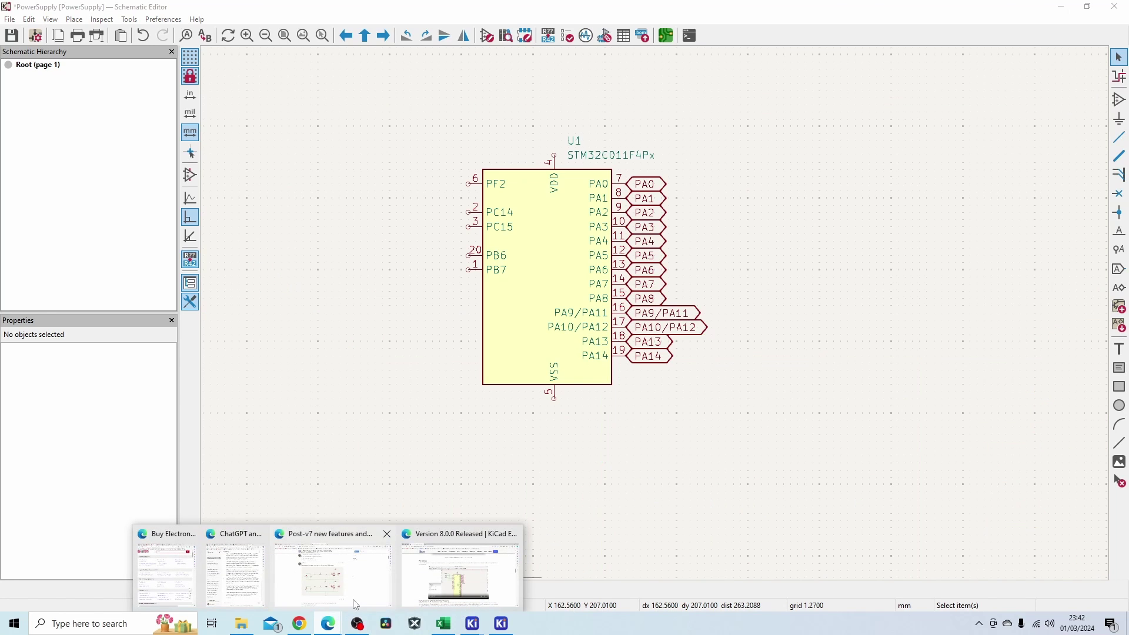
left_click(415, 580)
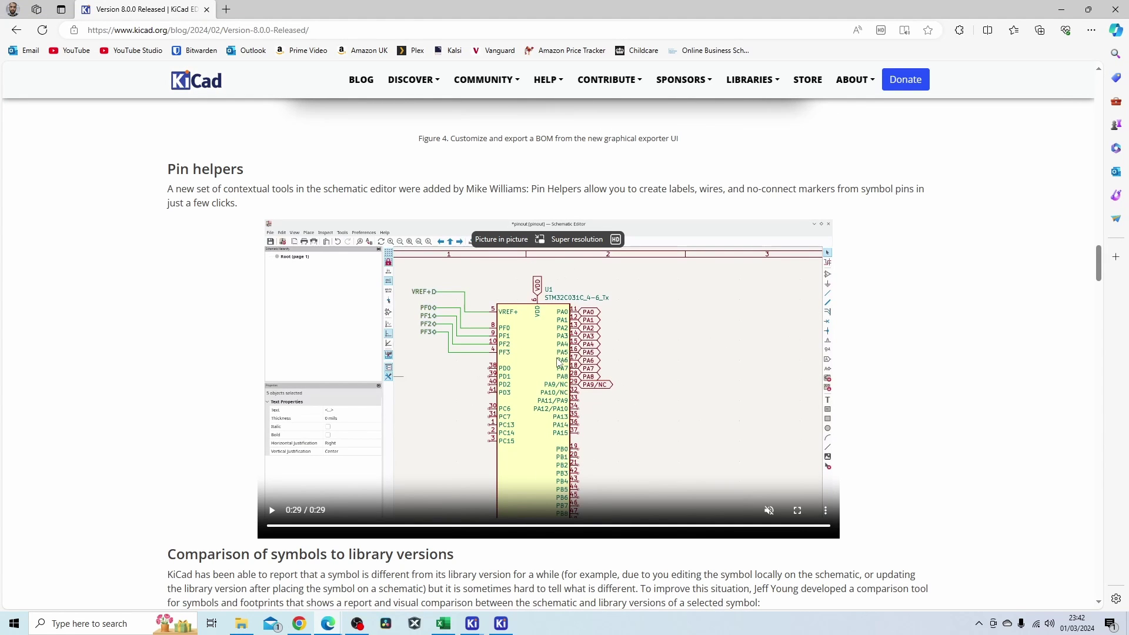
scroll(538, 428, "down", 15)
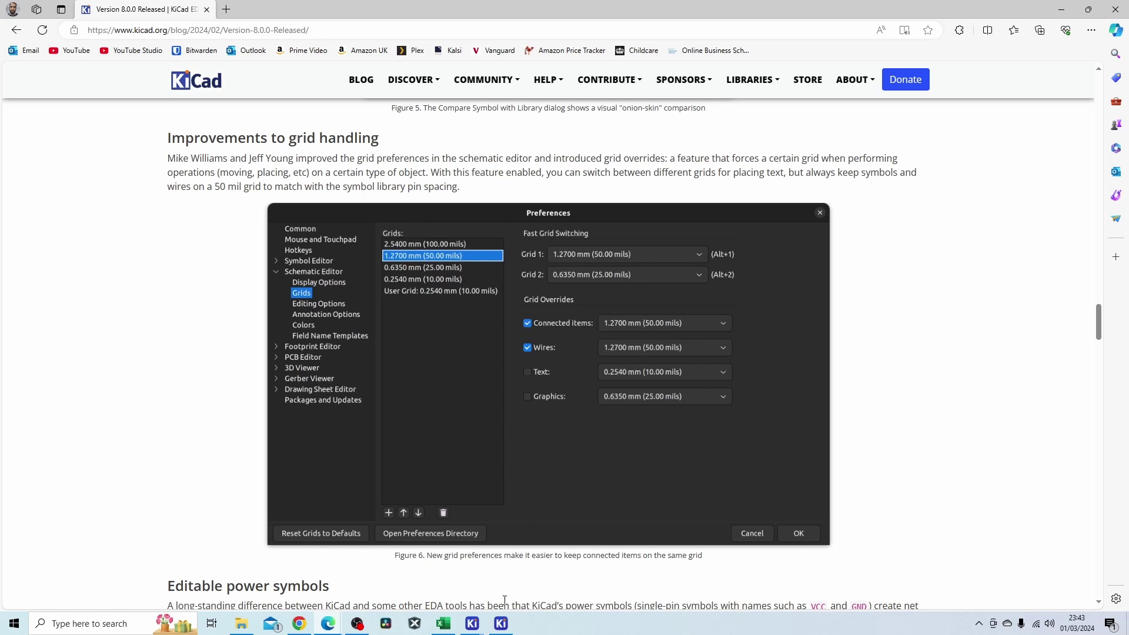
left_click(501, 624)
left_click(472, 624)
left_click(163, 19)
left_click(194, 71)
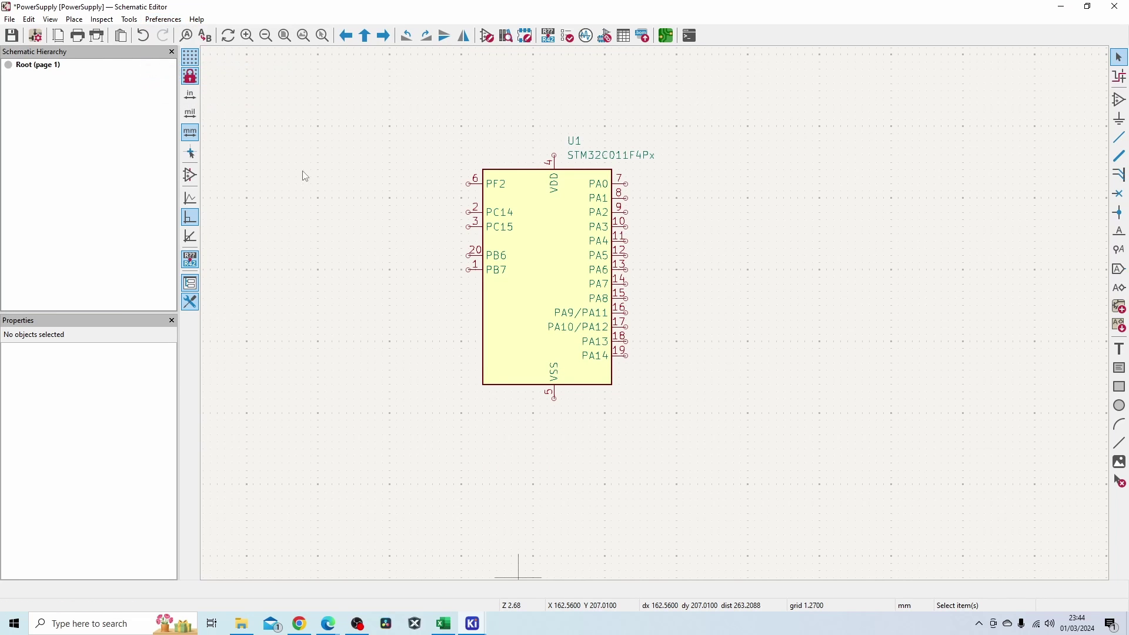
left_click(315, 239)
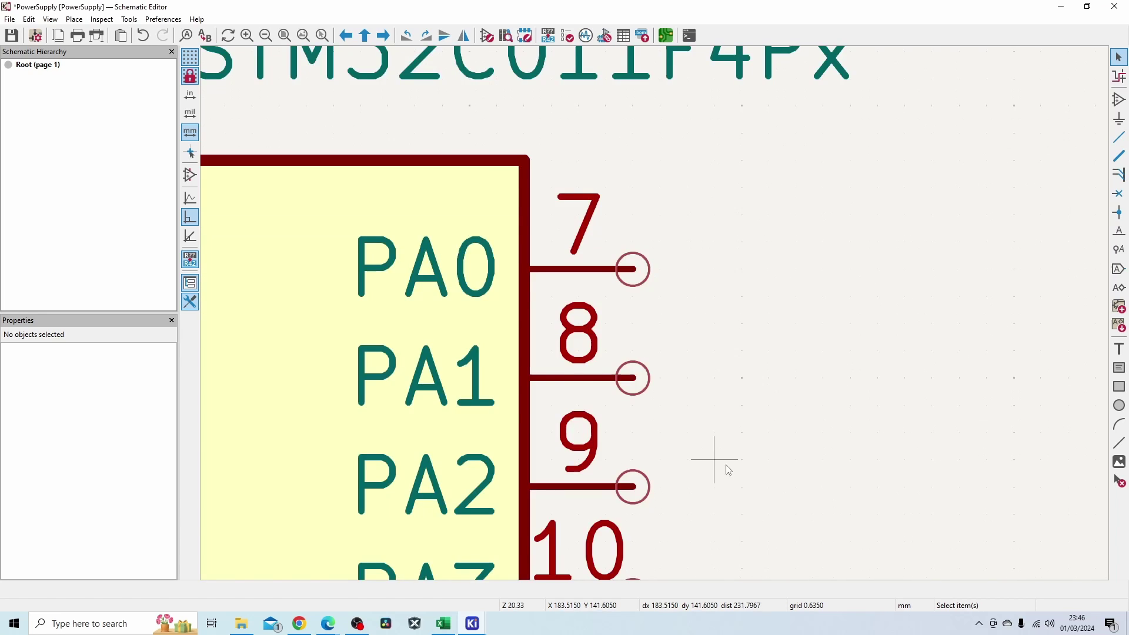
scroll(731, 302, "down", 3)
scroll(657, 318, "up", 3)
key("n")
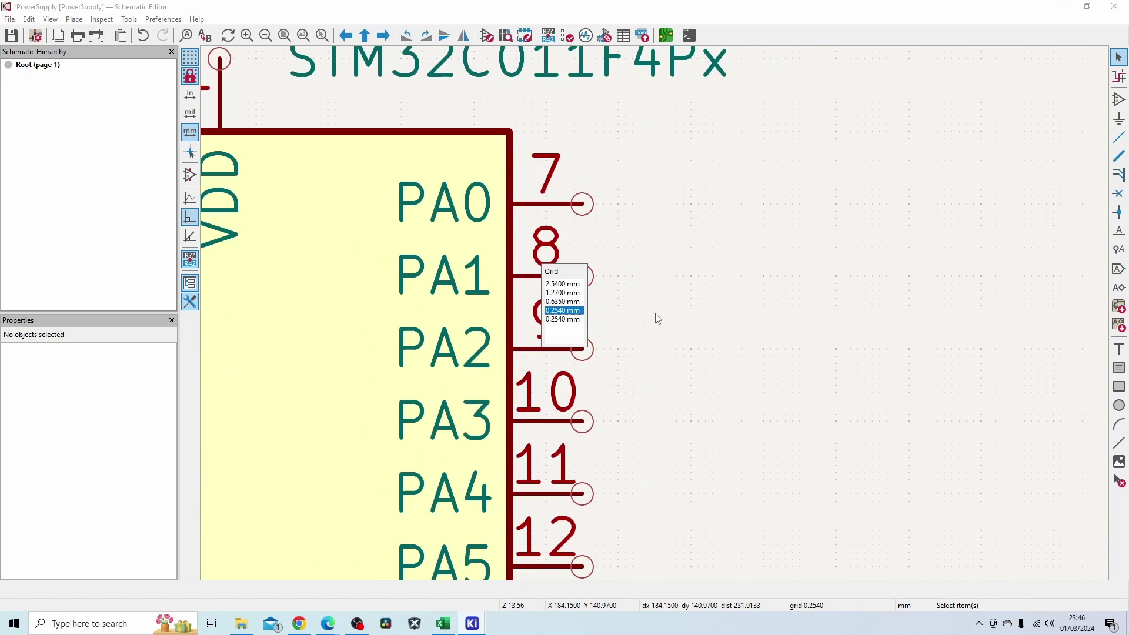
key("n")
key("n")
key("n")
key("n")
key("n")
key("n")
key("n")
key("n")
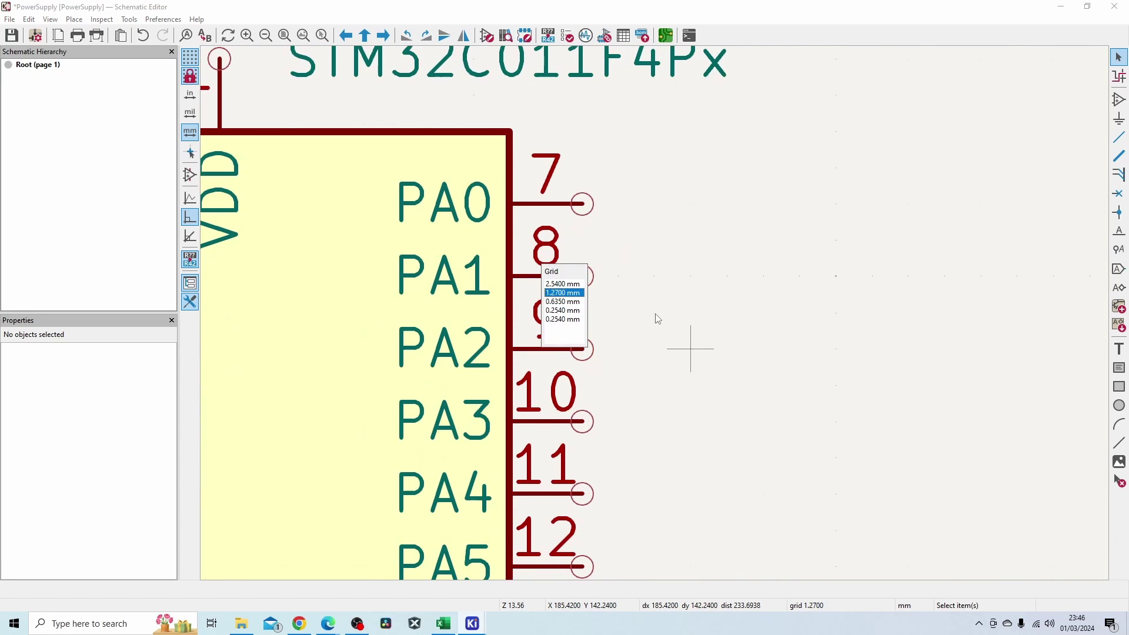
key("n")
key("n")
key("n")
key("n")
key("n")
key("n")
key("n")
key("n")
key("n")
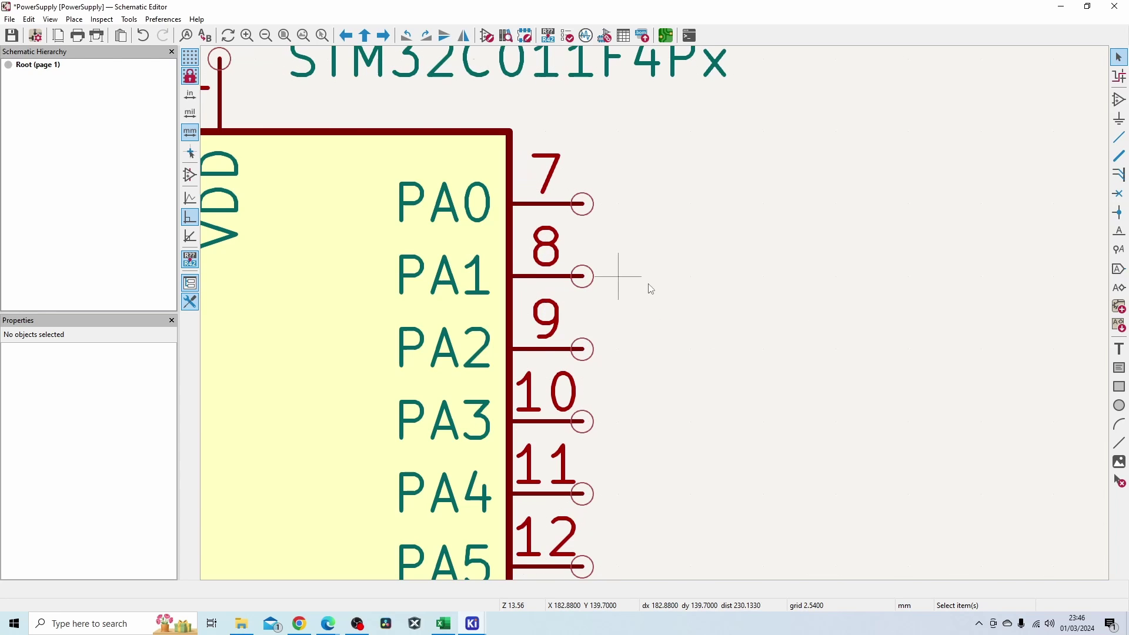
left_click(163, 19)
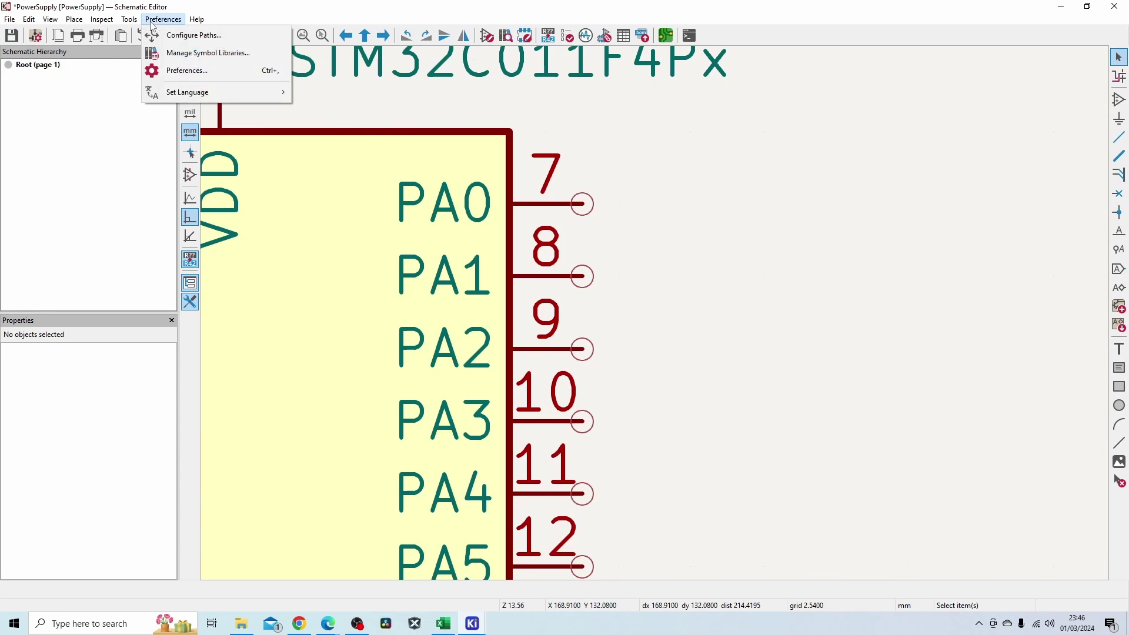
left_click(186, 71)
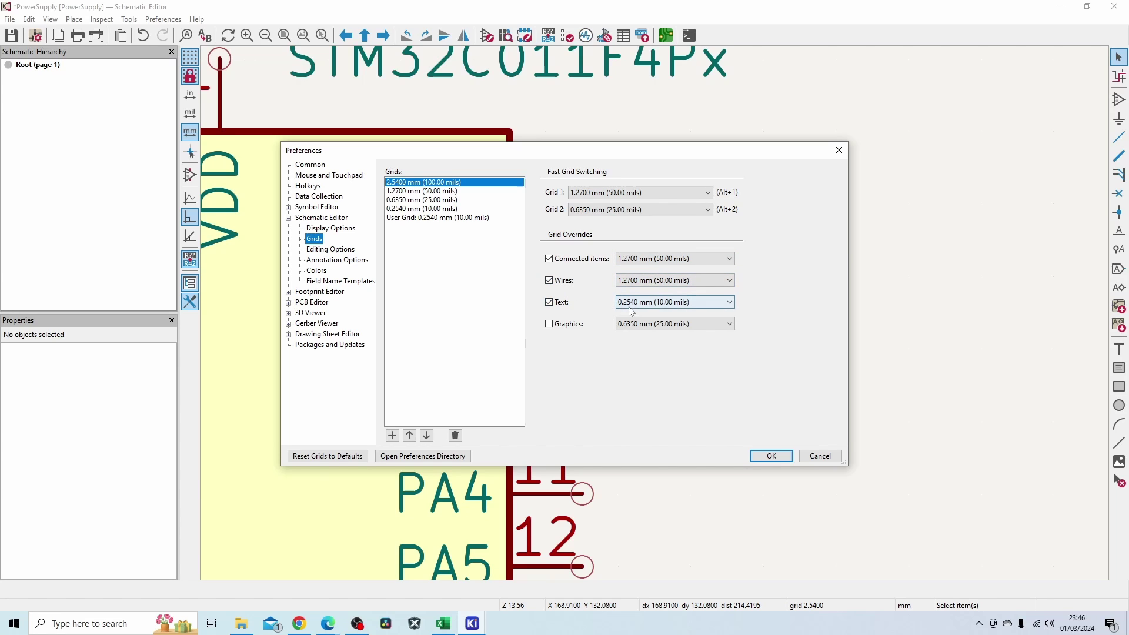
Step: Add the text 'example' and place it right of U1's pin 8 (PA1)
left_click(839, 150)
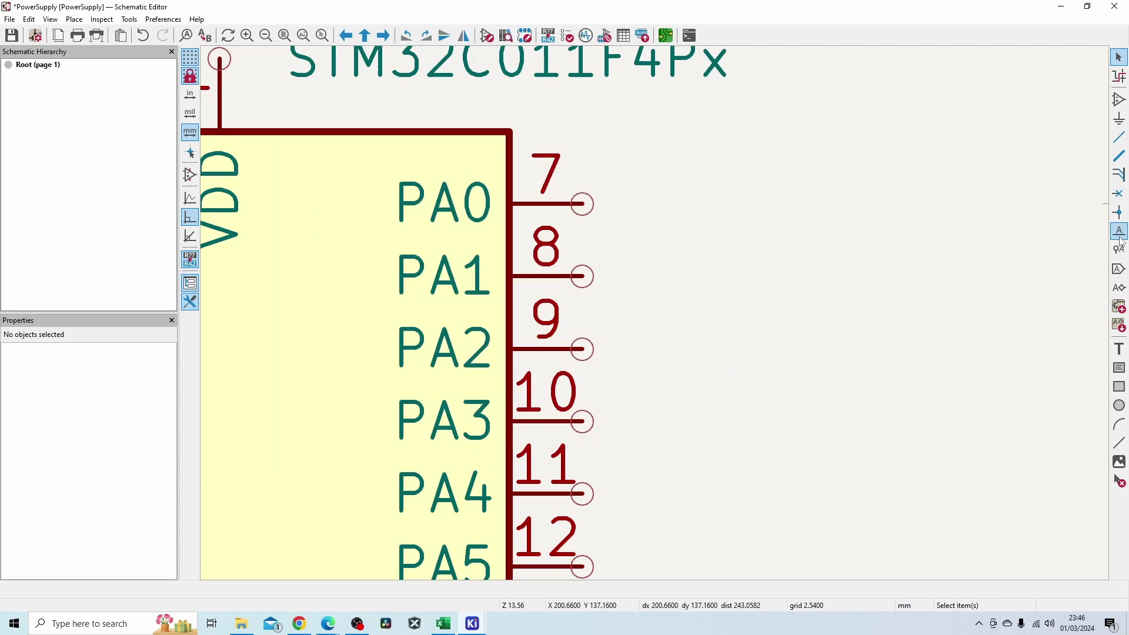
left_click(1119, 349)
left_click(1093, 468)
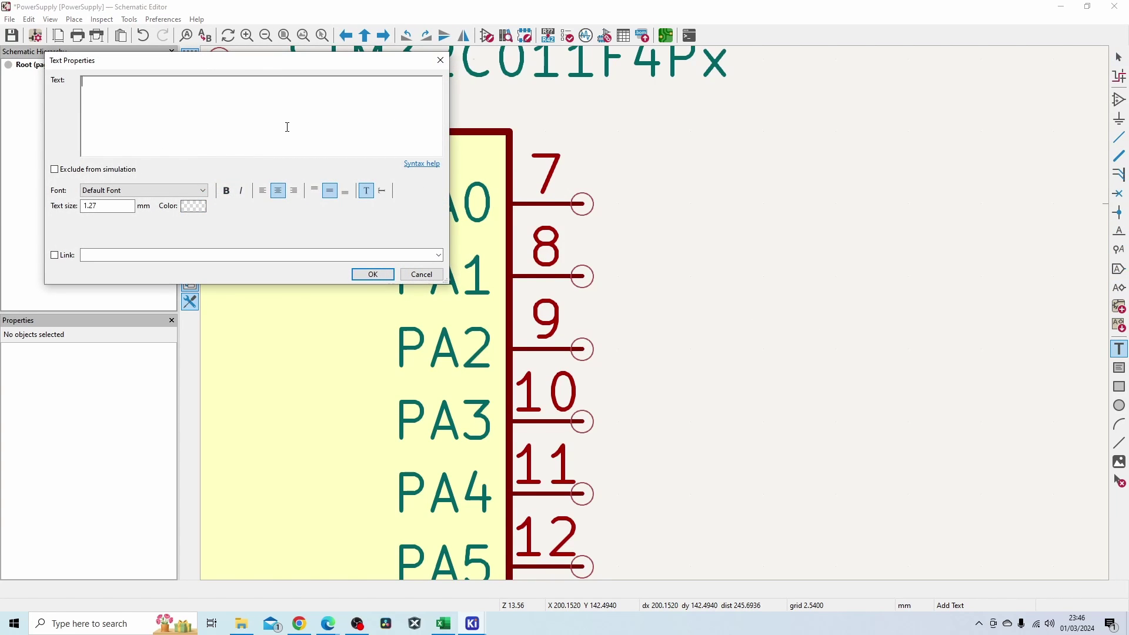
type("example")
key("Return")
left_click(373, 275)
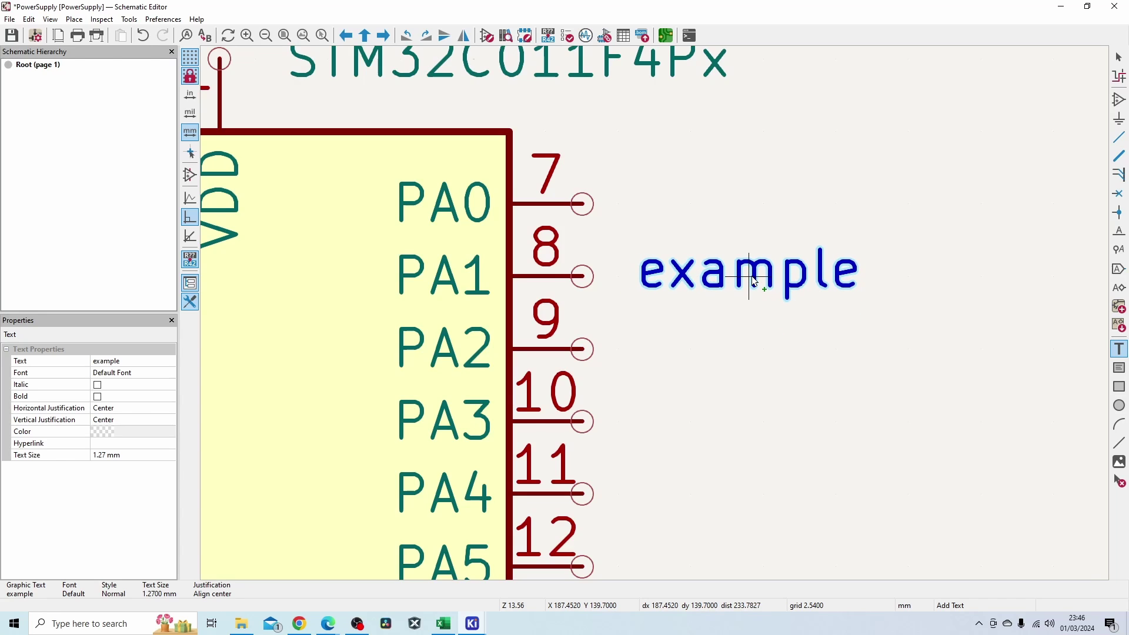
left_click(754, 281)
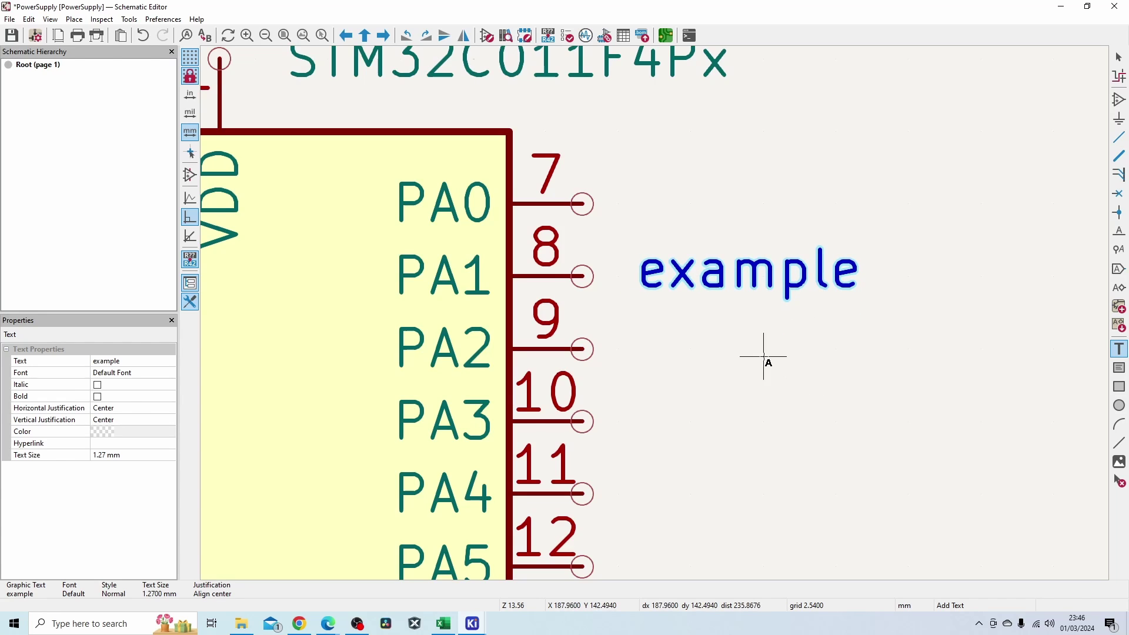
Step: Start a wire from pin 8's end with one bend
key("Escape")
left_click(584, 274)
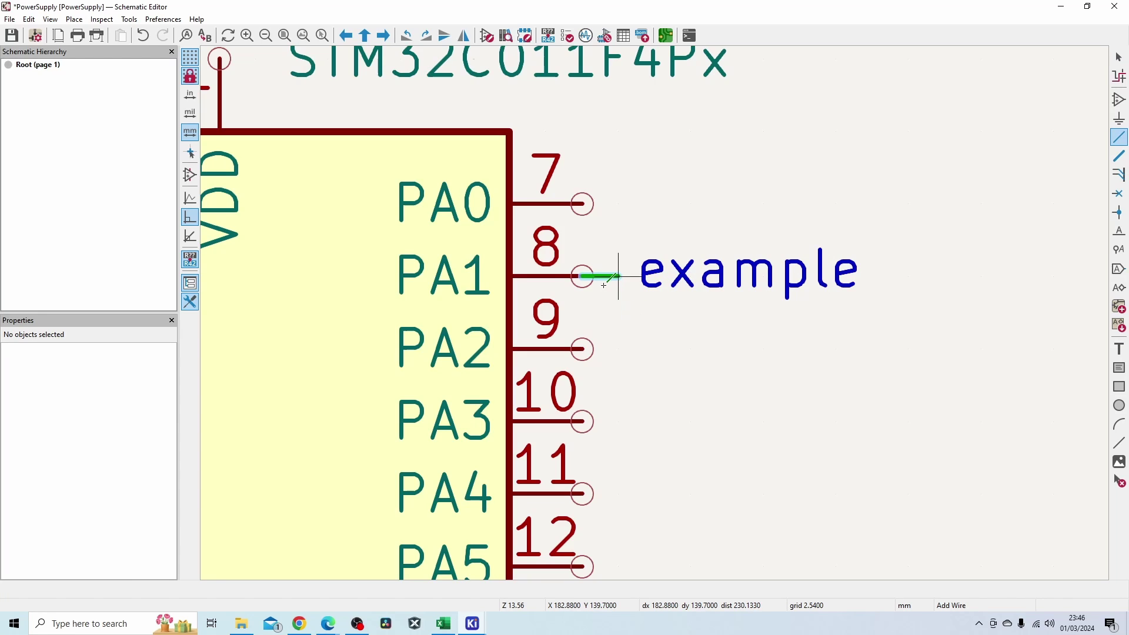
left_click(619, 314)
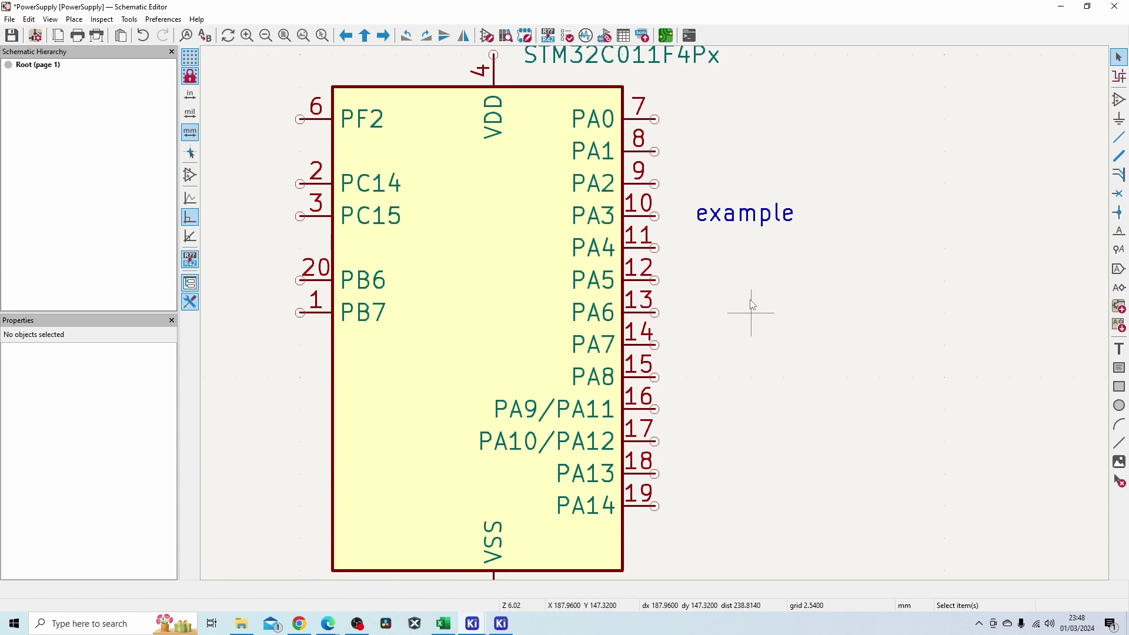
Step: Cycle the schematic grid to 0.2540 mm and open the Preferences window
key("n")
key("n")
key("n")
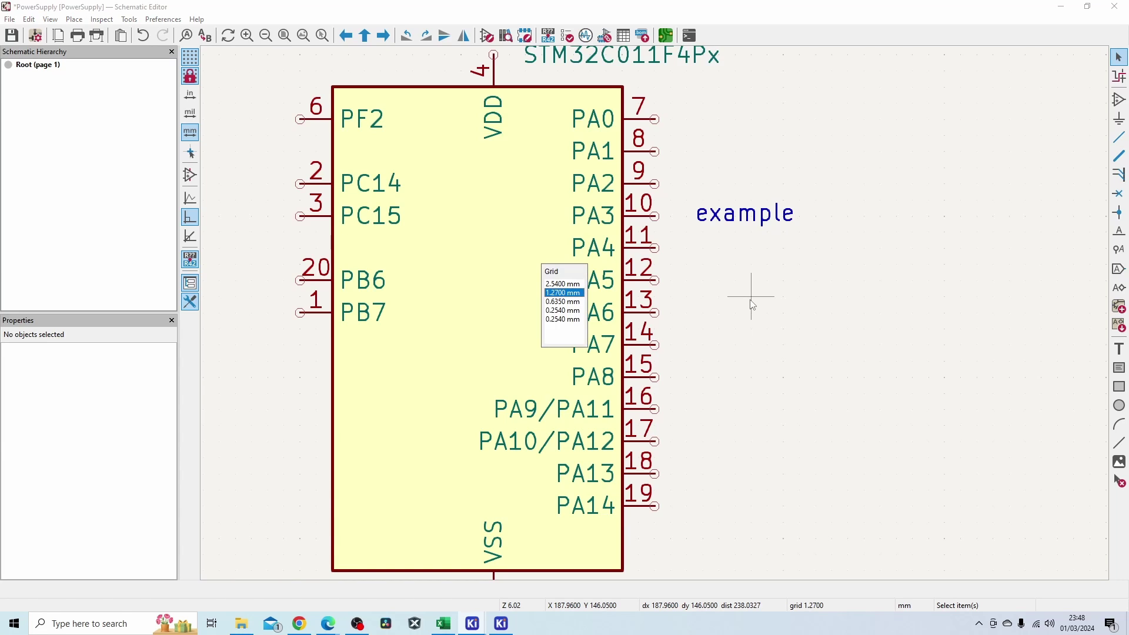
key("n")
key("n")
key("n")
key("n")
key("n")
key("n")
key("n")
key("n")
key("n")
key("n")
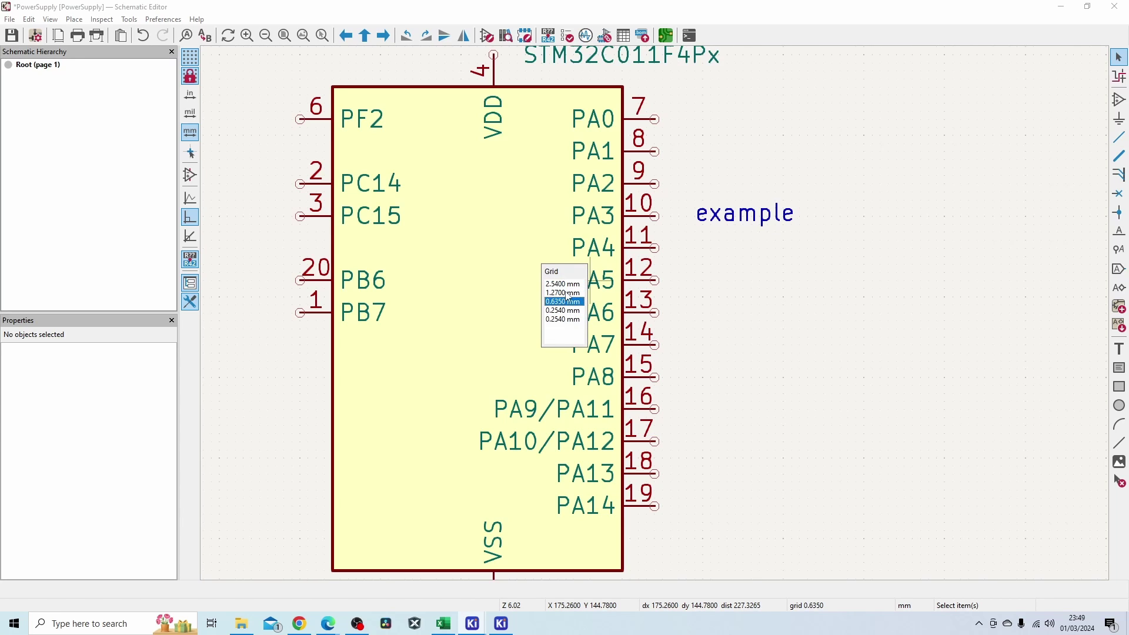
left_click(161, 18)
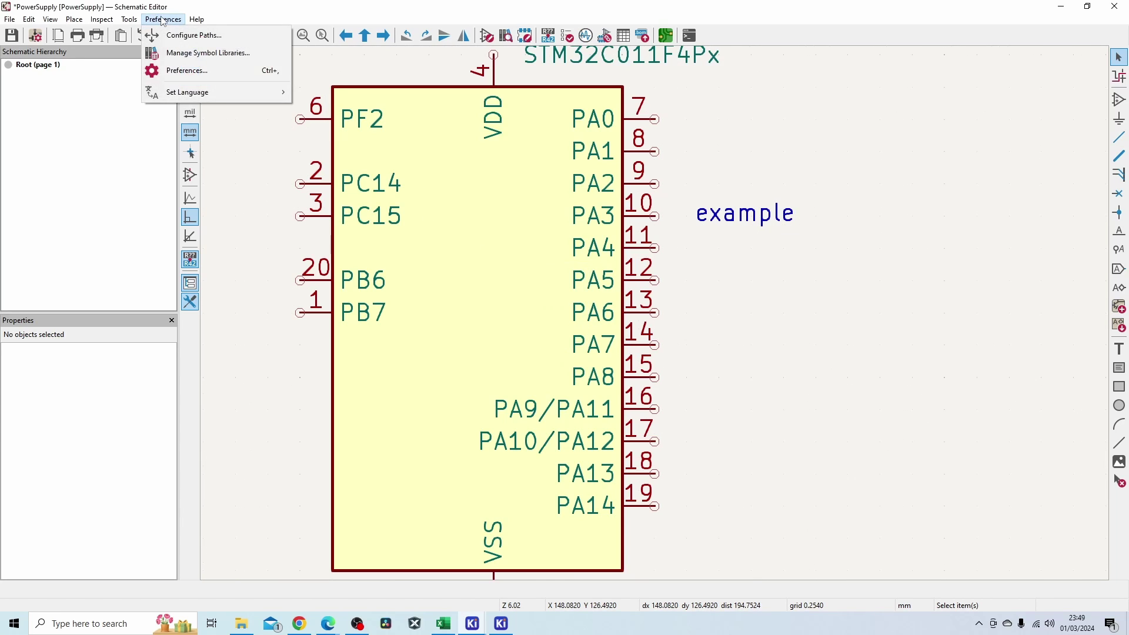
left_click(205, 73)
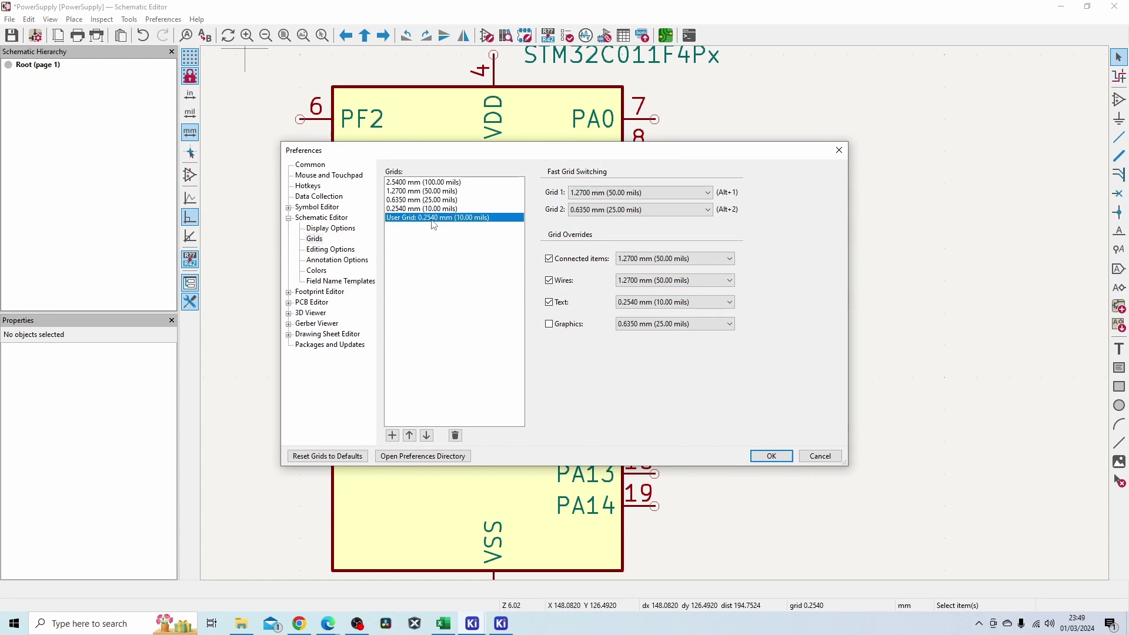
Step: Return to the KiCad 8 blog and highlight the Editable power symbols passage
key("alt+Tab")
left_click_drag(184, 177, 397, 244)
left_click(393, 243)
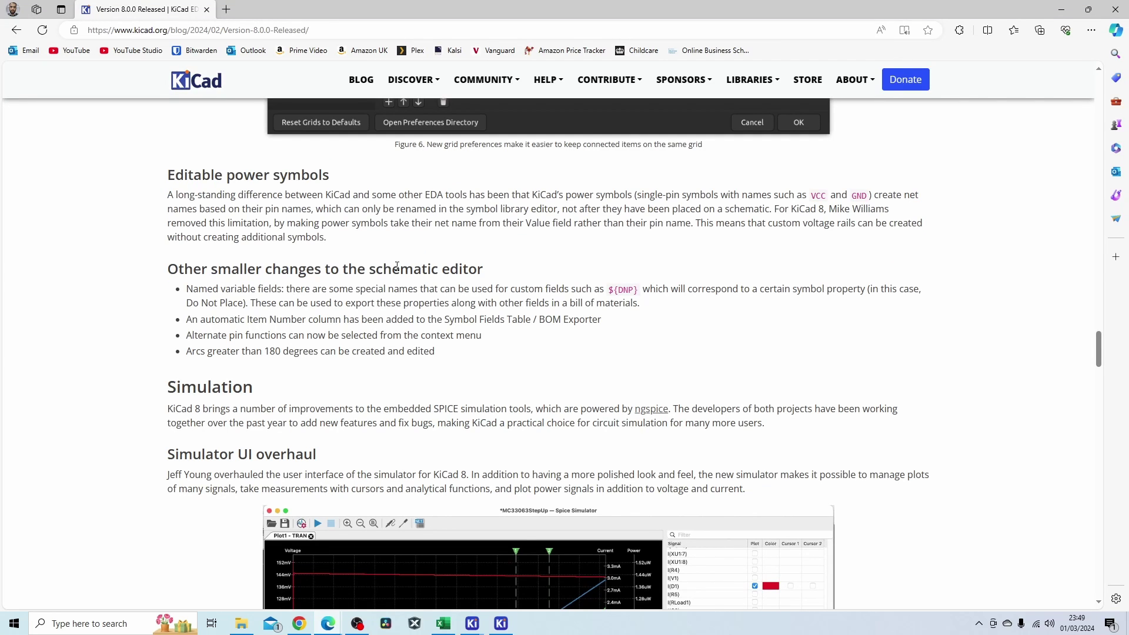
Step: Scroll the KiCad 8 blog past Simulation to the Multiple footprint dragging section
scroll(347, 372, "down", 4)
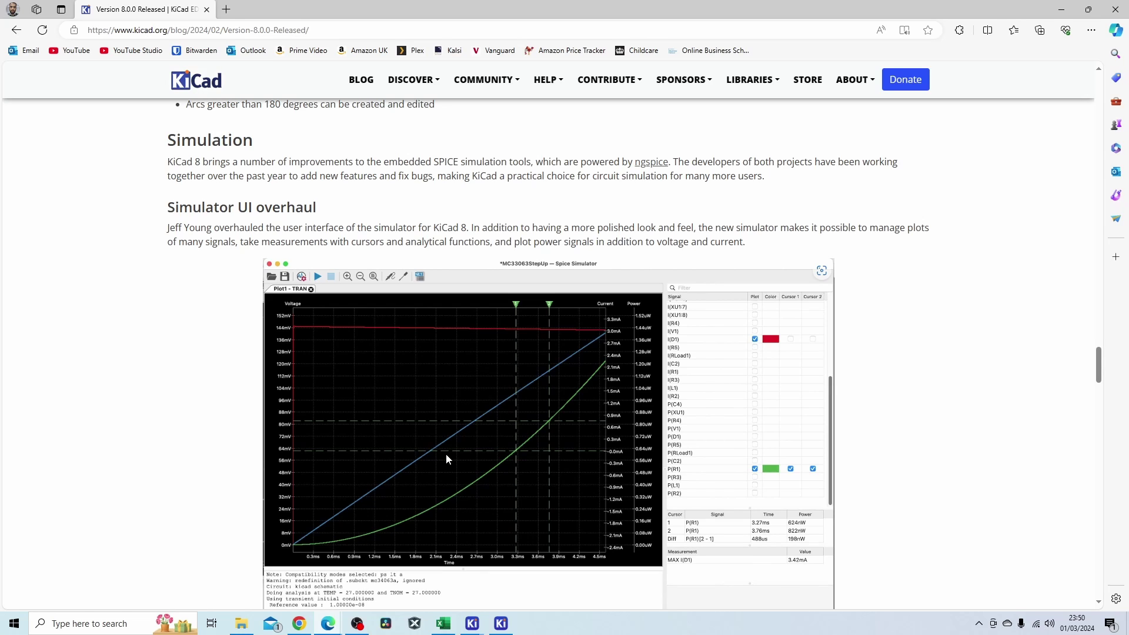
scroll(794, 511, "down", 15)
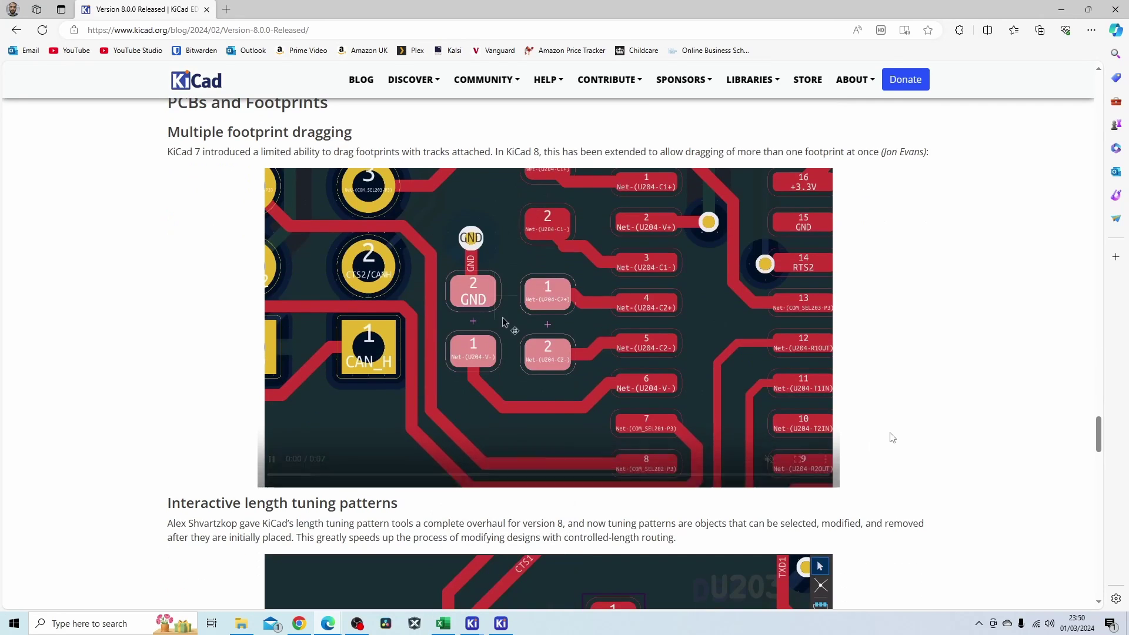
scroll(892, 437, "up", 1)
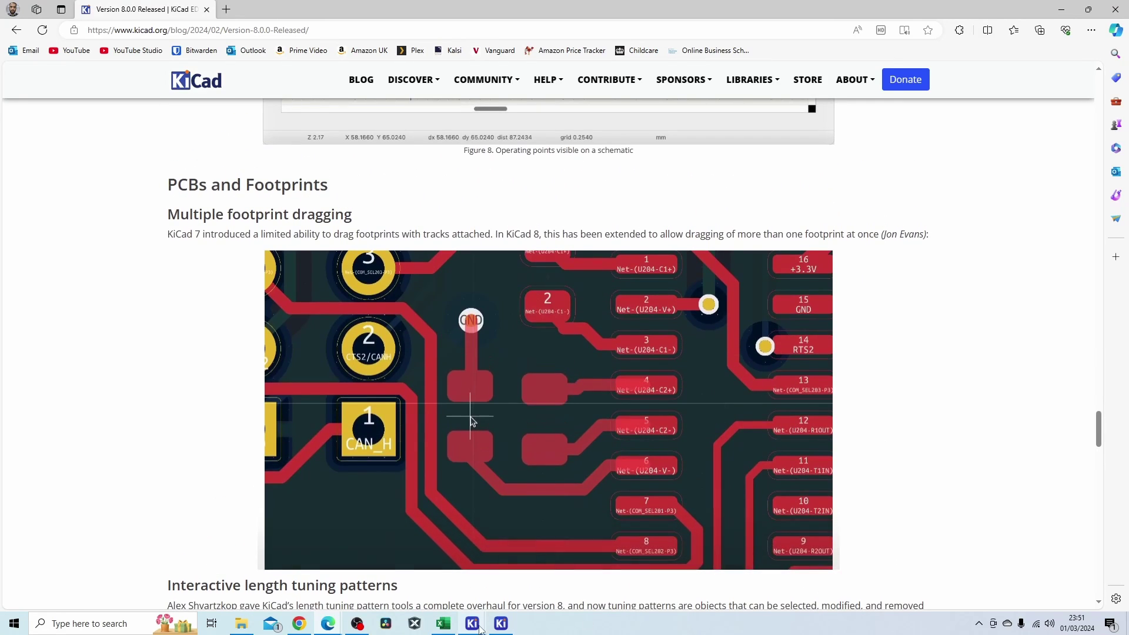
mouse_move(502, 633)
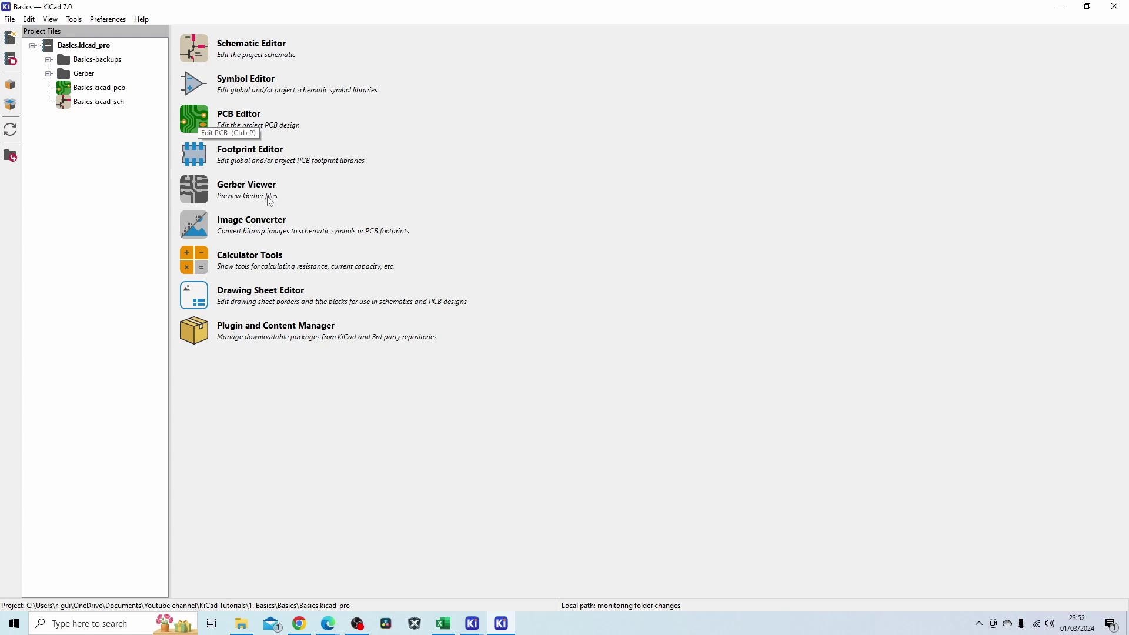
Step: Open the Basics board in the PCB Editor and drag R5 up-left with its tracks following
key("ctrl+p")
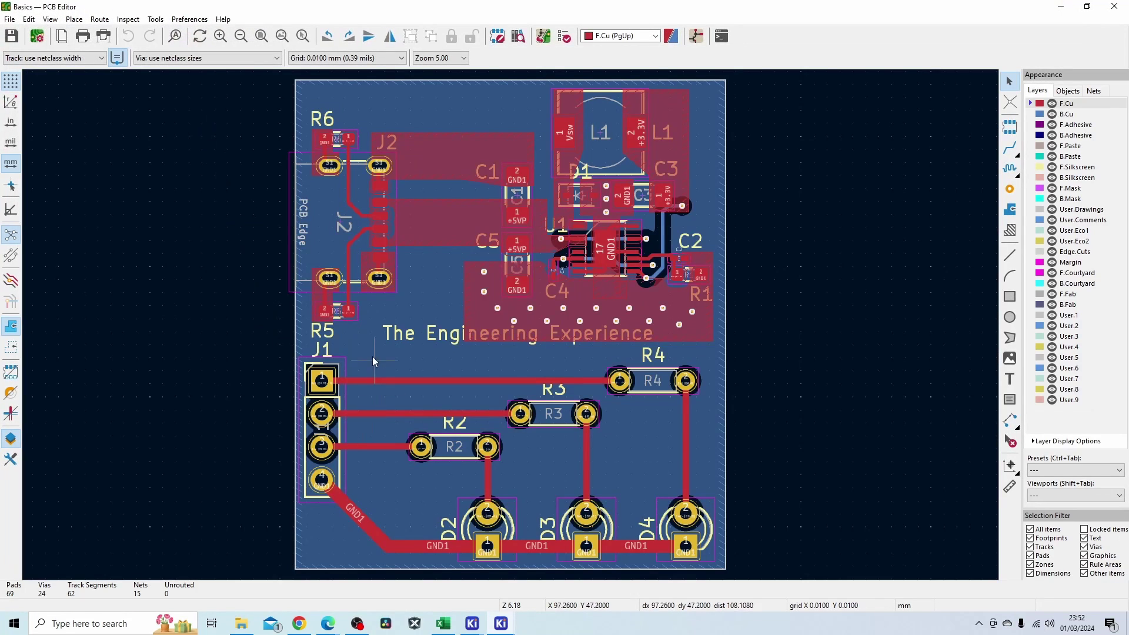
scroll(370, 352, "up", 4)
scroll(535, 310, "down", 1)
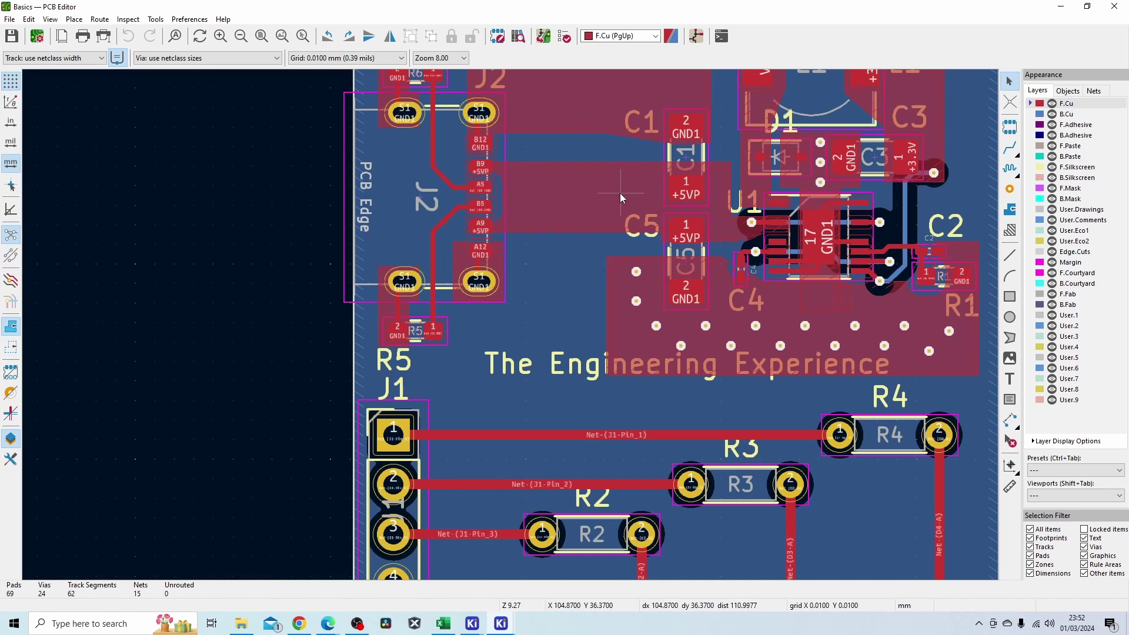
scroll(396, 336, "up", 7)
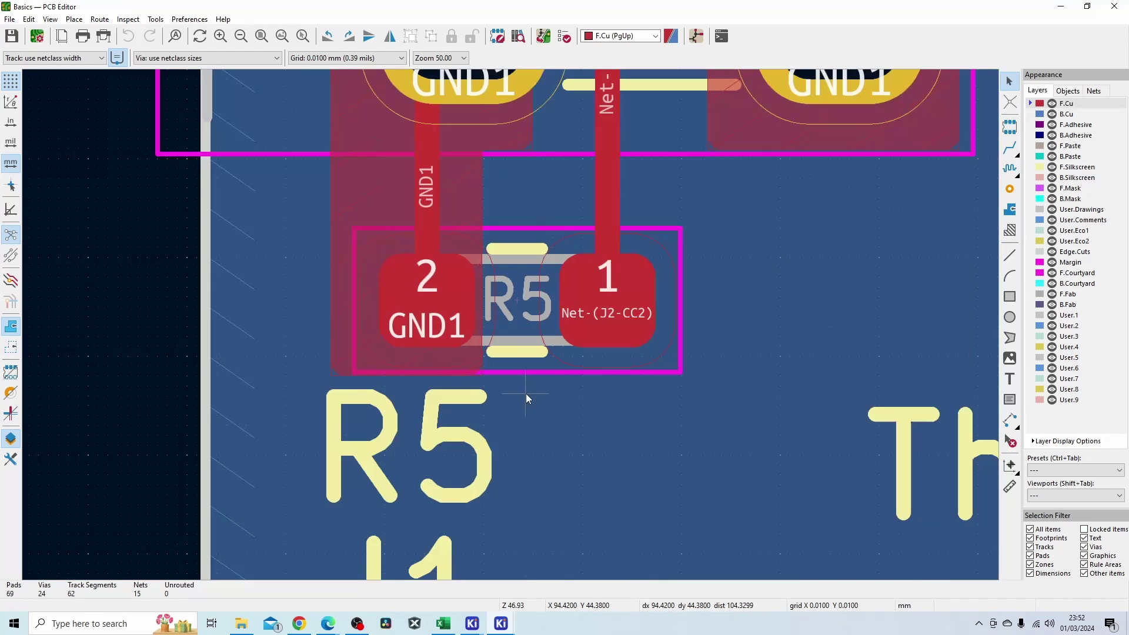
left_click(525, 330)
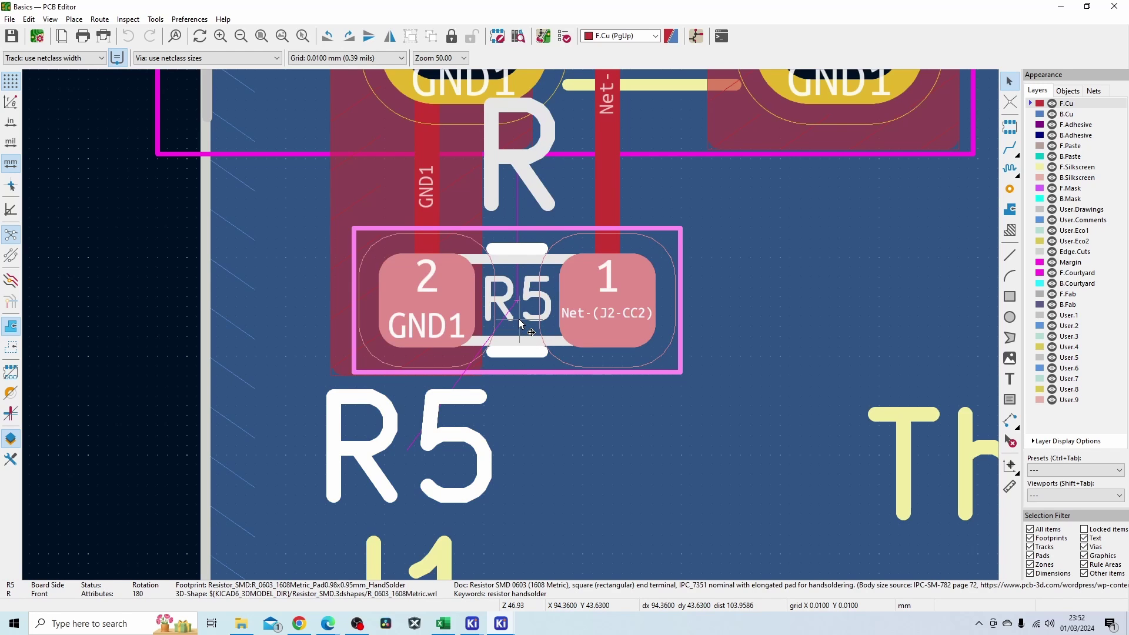
key("Escape")
mouse_move(518, 304)
left_mouse_down()
mouse_move(685, 314)
mouse_move(542, 266)
mouse_move(396, 291)
mouse_move(509, 319)
mouse_move(498, 305)
left_mouse_up()
Step: Select R2 and D2, move them together, then undo the move
scroll(498, 306, "down", 5)
left_click(505, 281)
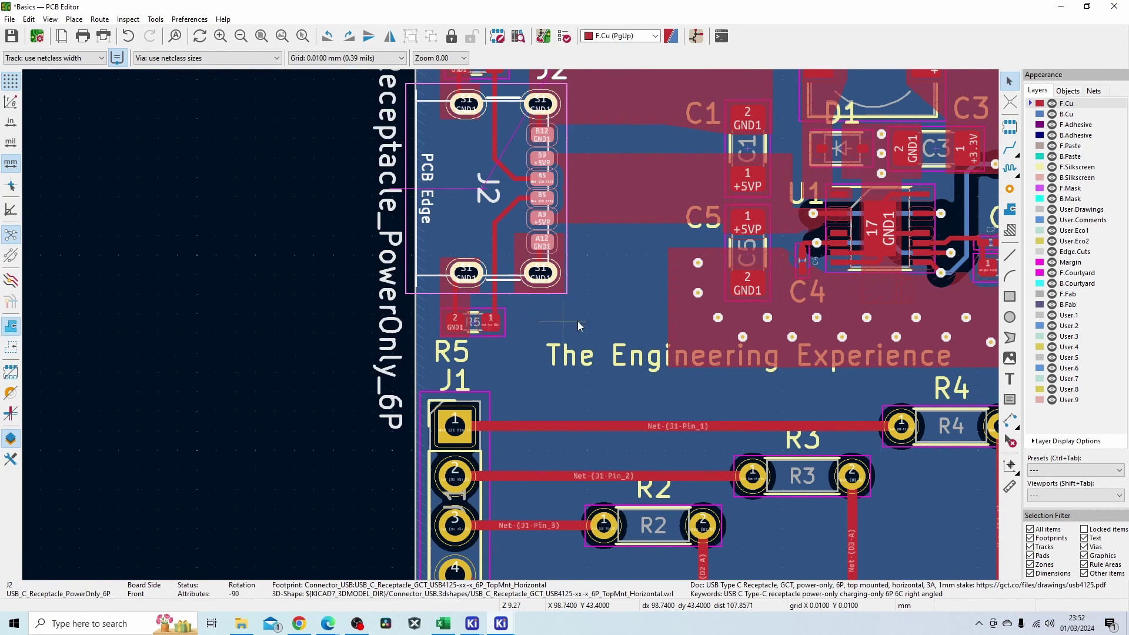
scroll(551, 301, "down", 2)
scroll(551, 300, "up", 2)
scroll(510, 325, "down", 2)
scroll(409, 375, "up", 2)
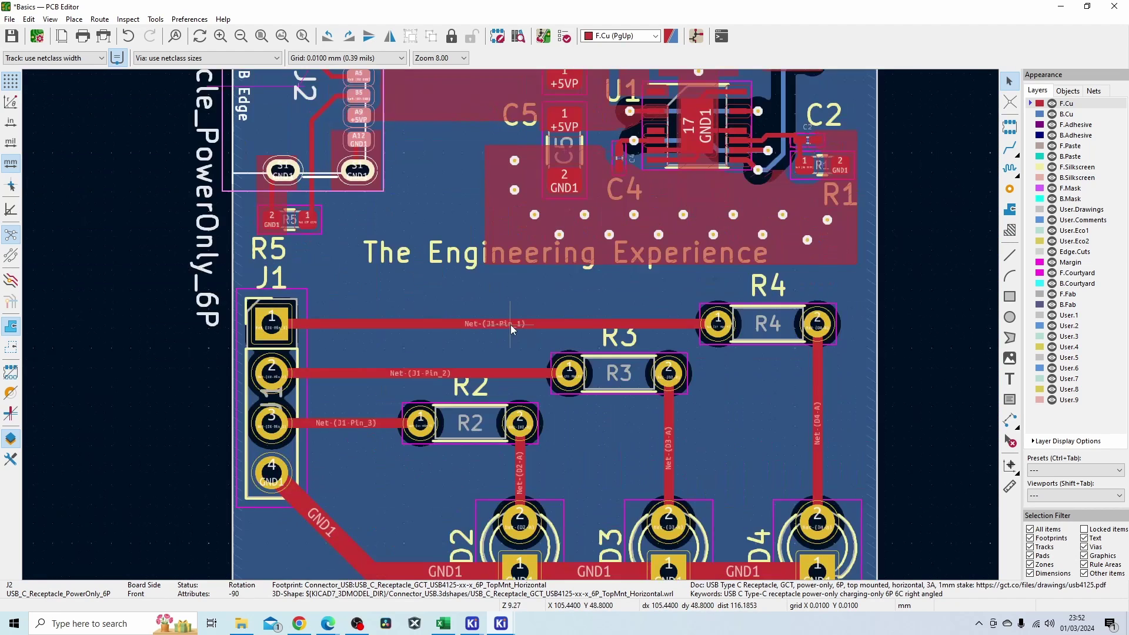
scroll(510, 325, "down", 1)
left_click(488, 362)
left_click(506, 406, "shift")
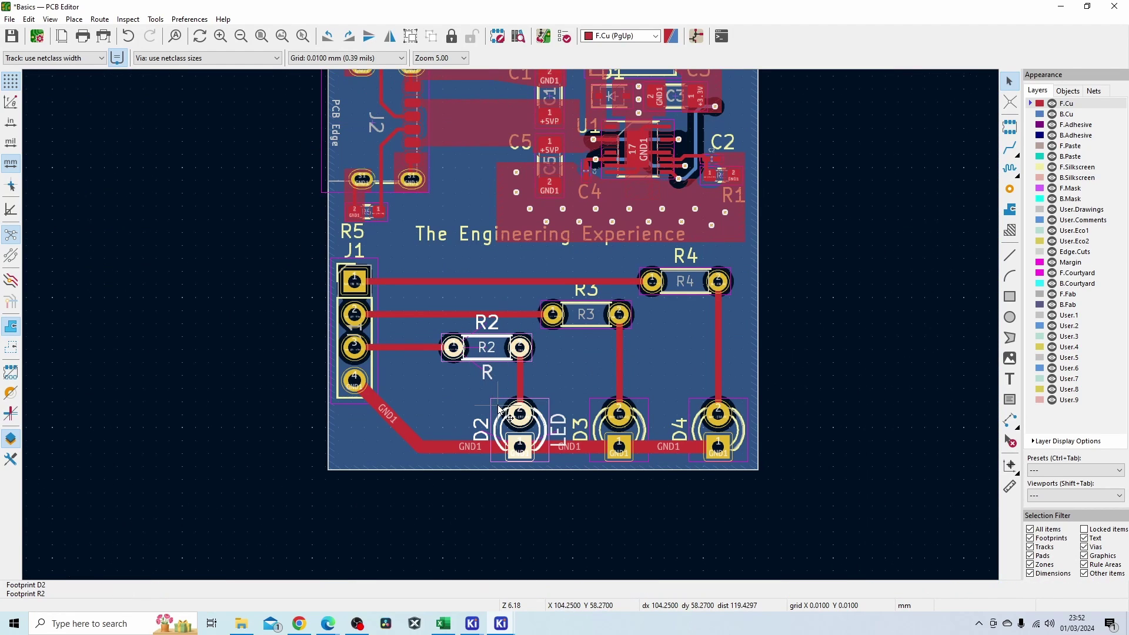
left_click_drag(498, 409, 512, 377)
key("ctrl+z")
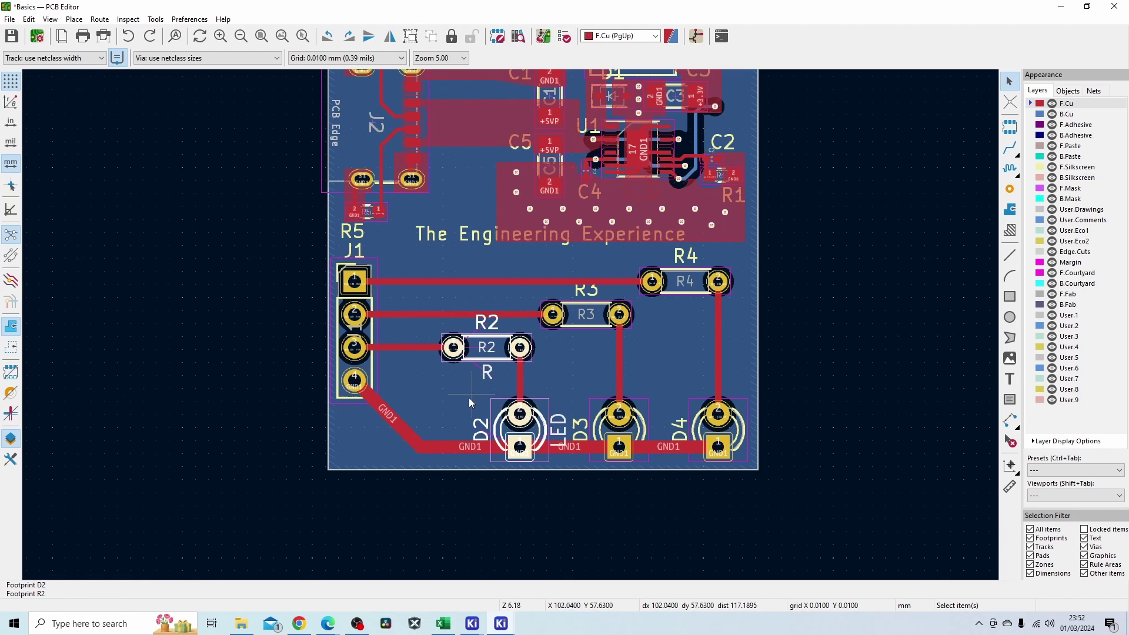
Step: Select resistor R2 and add R3 to the selection
left_click(470, 403)
left_click(500, 363)
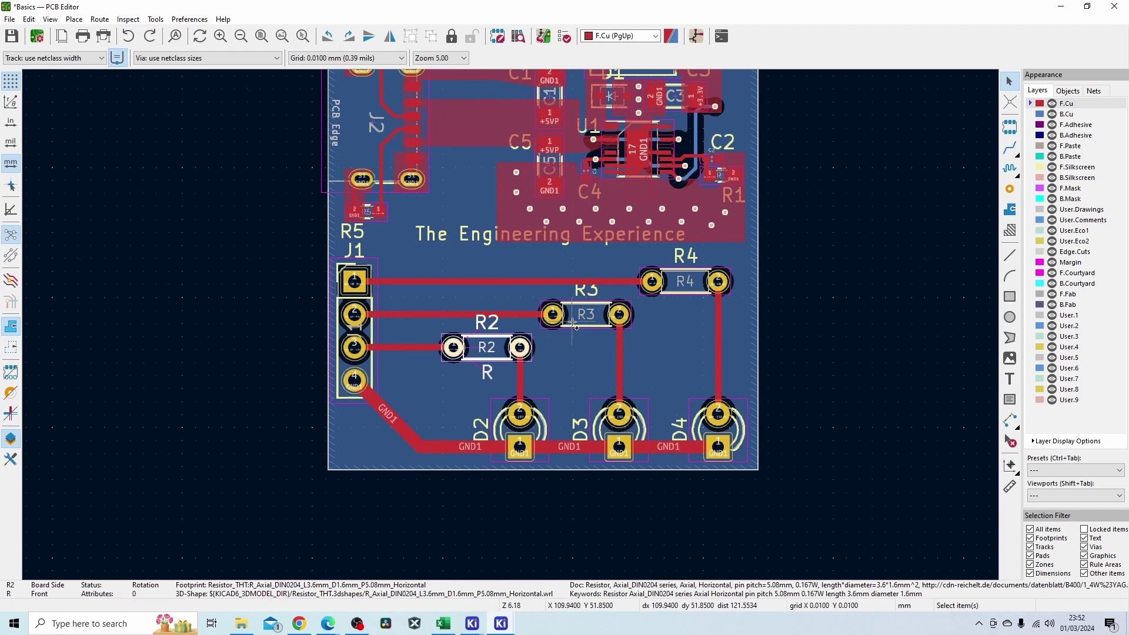
left_click(573, 325, "shift")
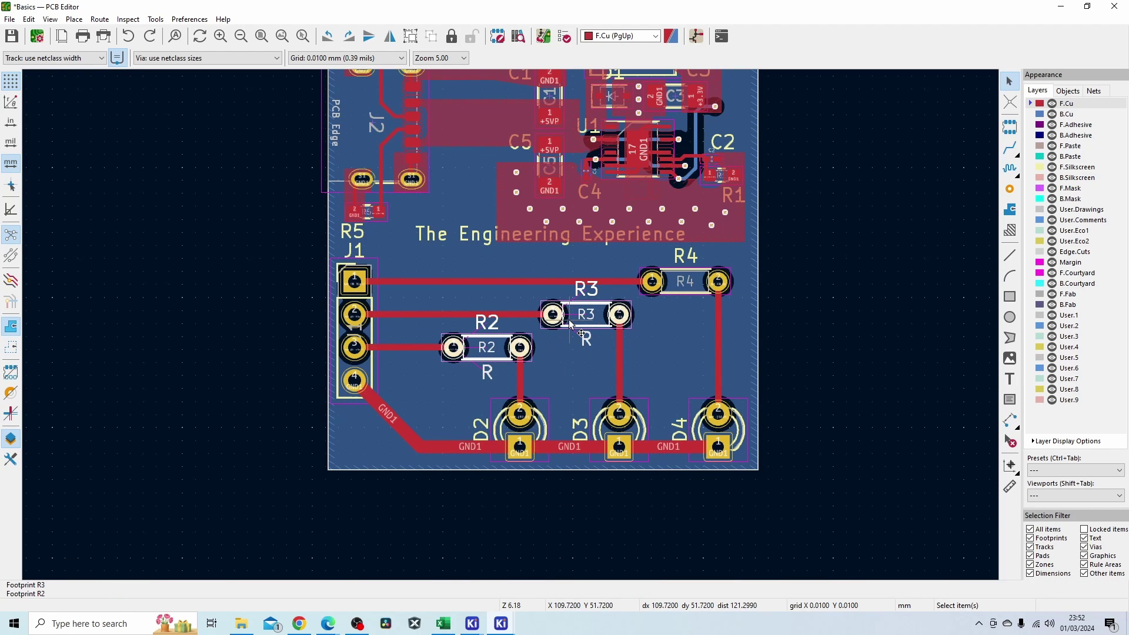
Step: On KiCad 8's PowerSupply board, select C4 and R2 and move them together to a new spot
mouse_move(475, 625)
left_click(572, 580)
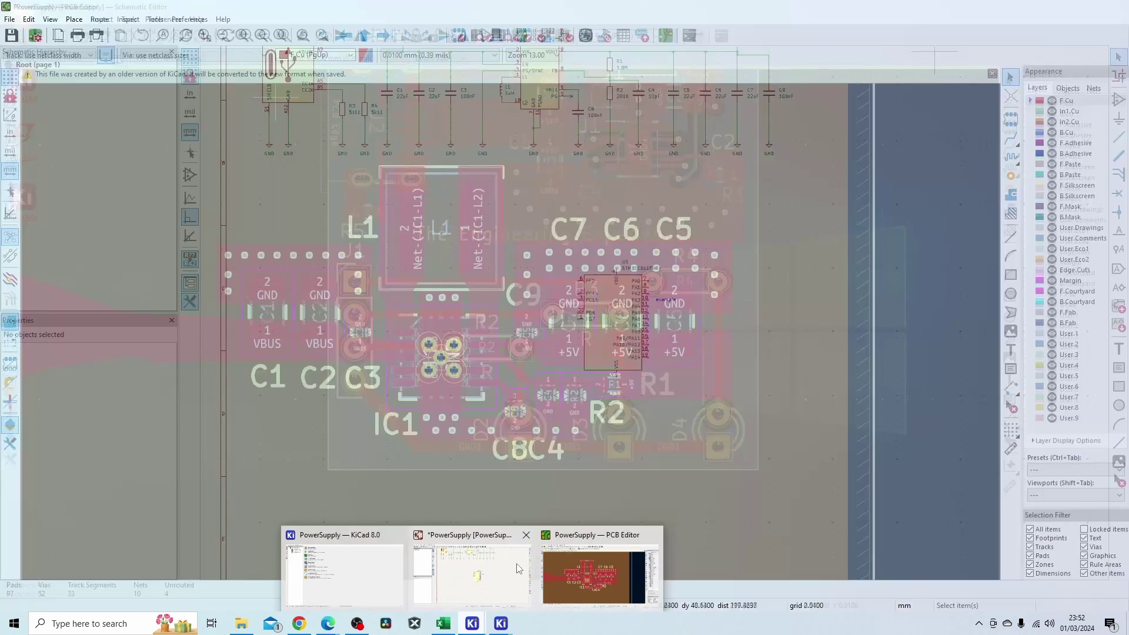
scroll(564, 353, "left", 4, "ctrl")
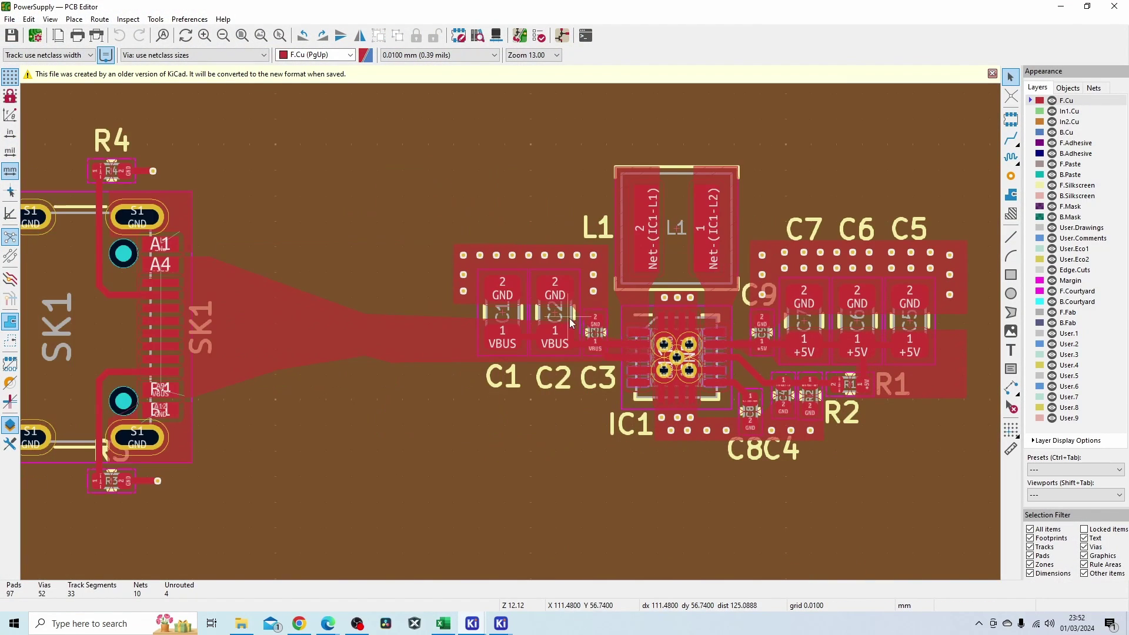
scroll(510, 332, "down", 2)
scroll(523, 351, "up", 2)
scroll(523, 351, "up", 5)
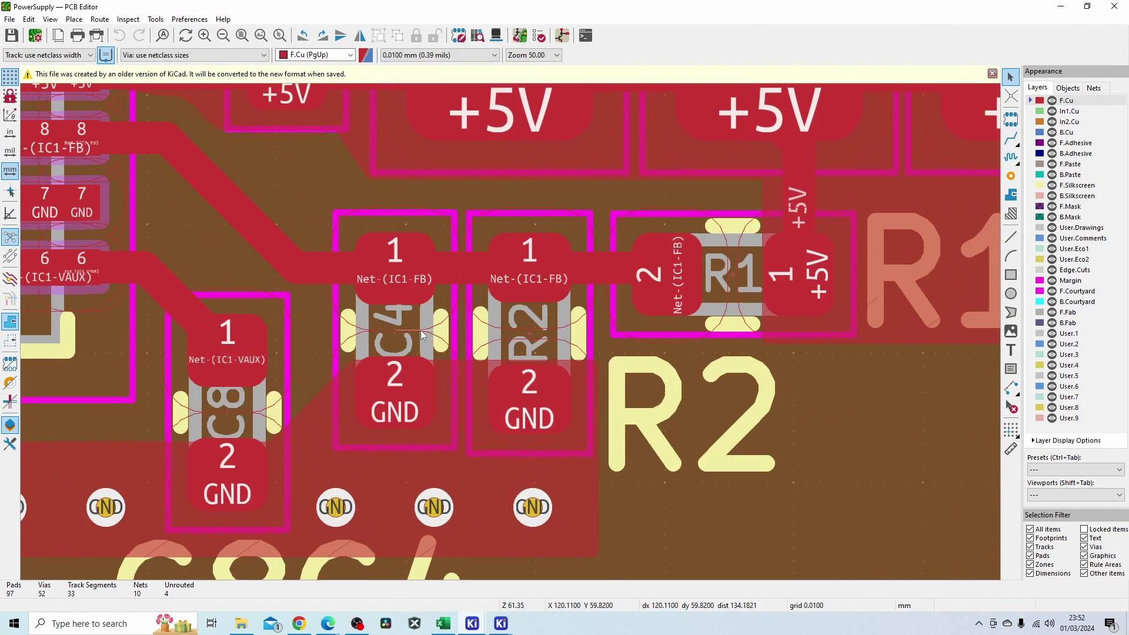
left_click(421, 330)
left_click(499, 334, "shift")
key("m")
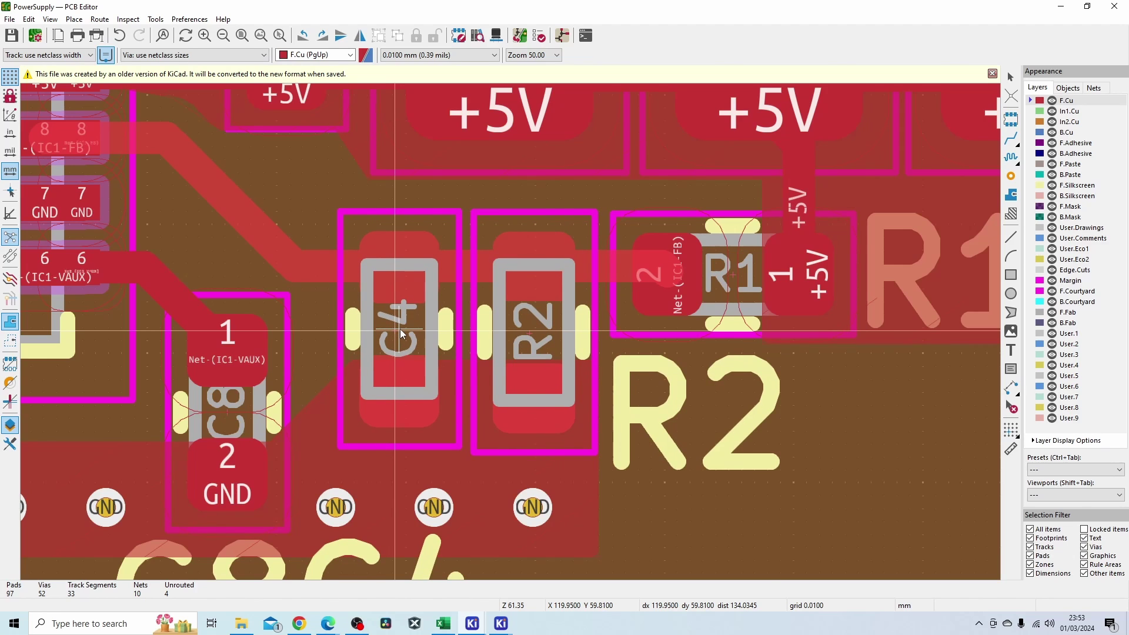
left_click(398, 333)
Step: Reselect R2 and C4, start another group move and cancel it, leaving both in place
left_click(480, 340)
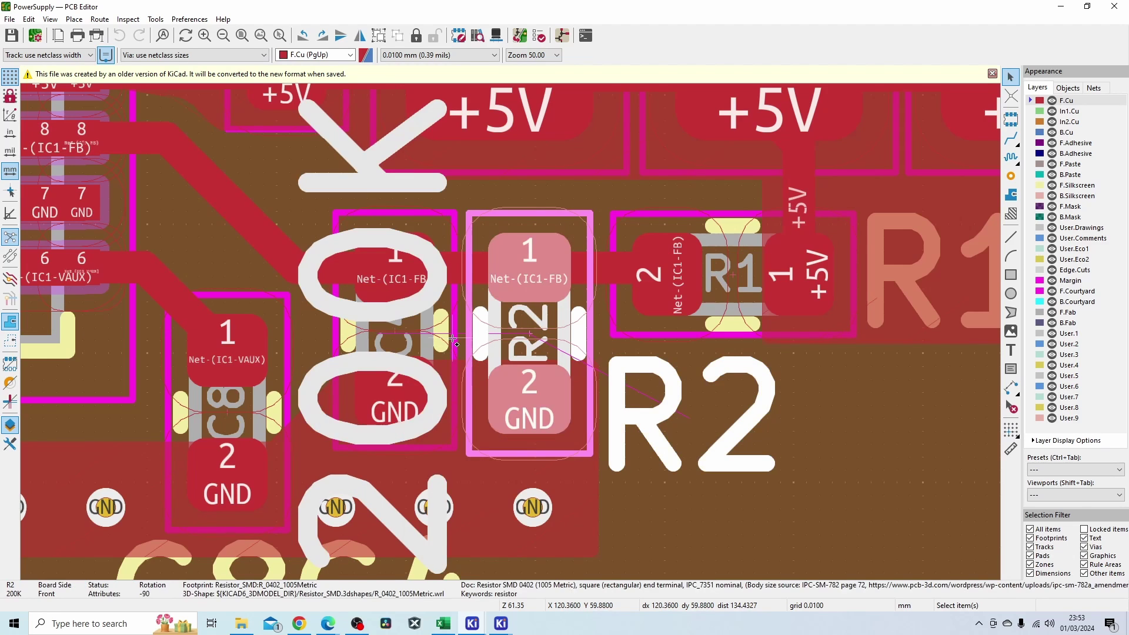
left_click(454, 343, "shift")
key("m")
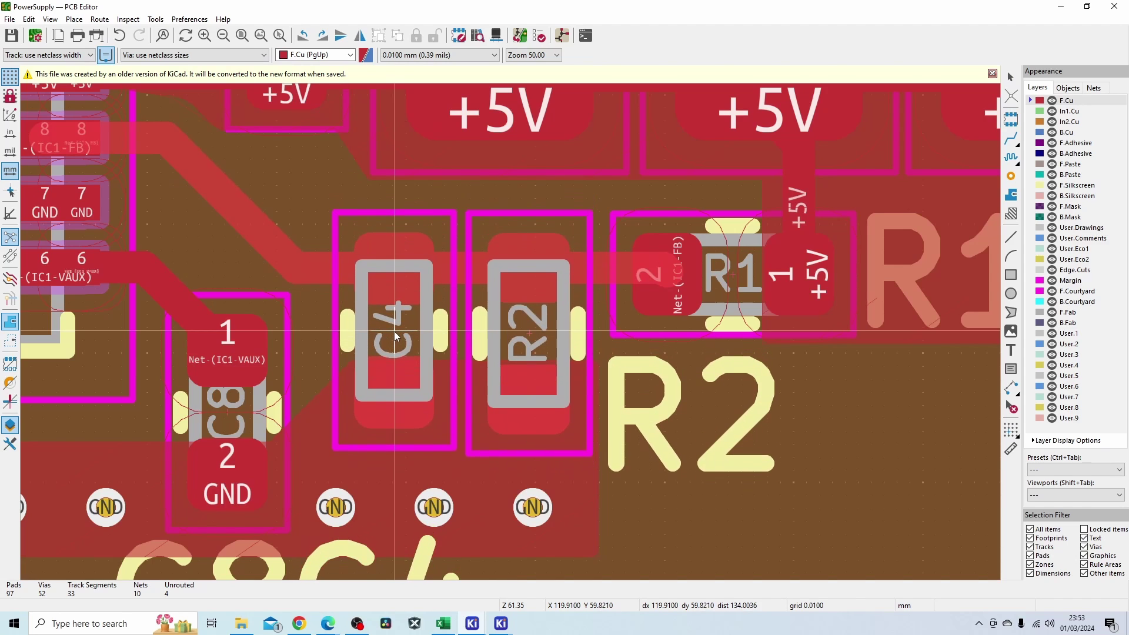
key("Escape")
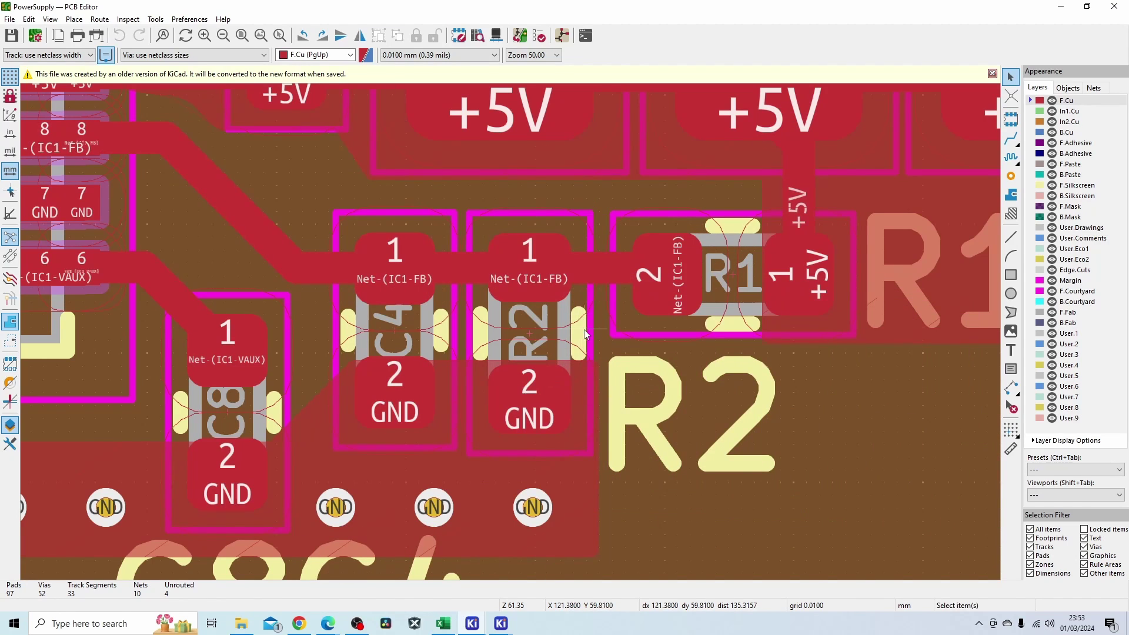
left_click(477, 339)
left_click(456, 339, "shift")
key("Escape")
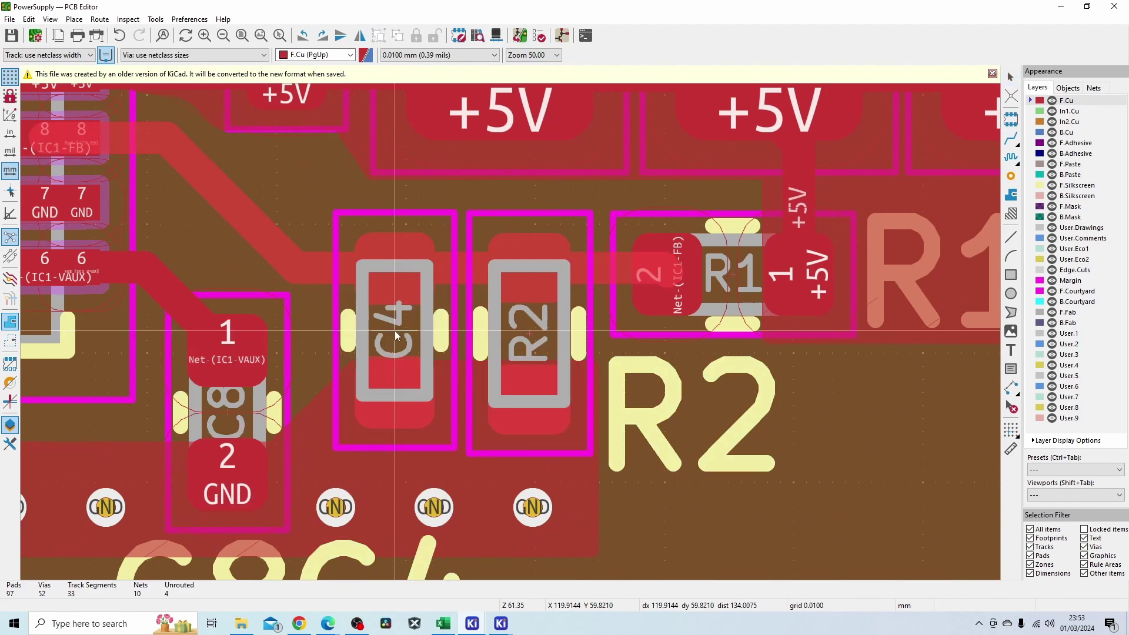
key("m")
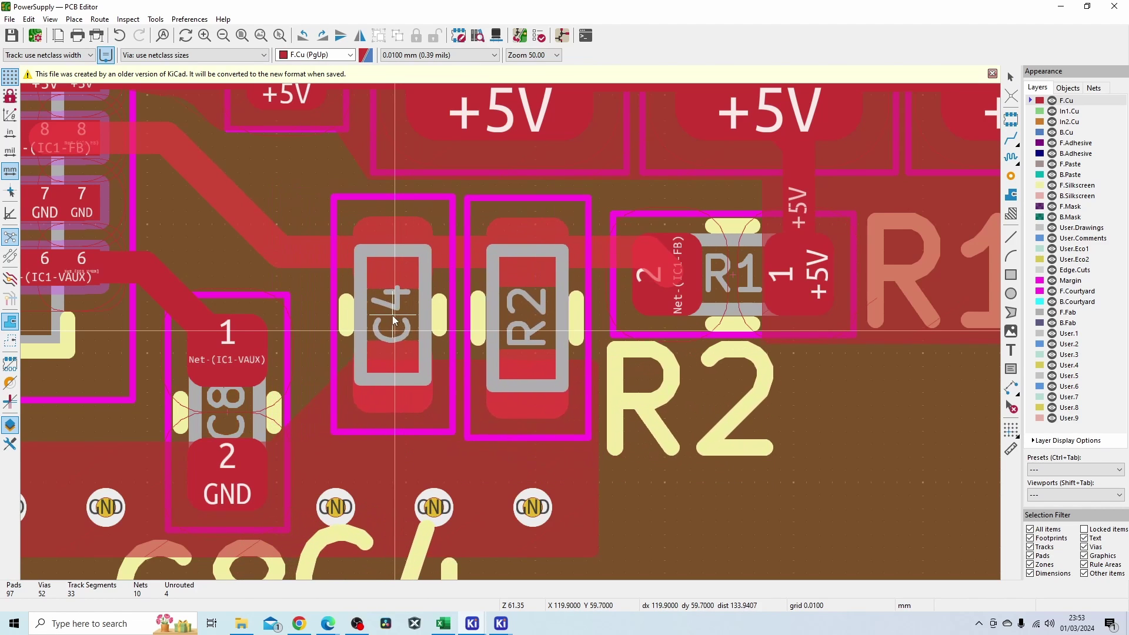
mouse_move(493, 629)
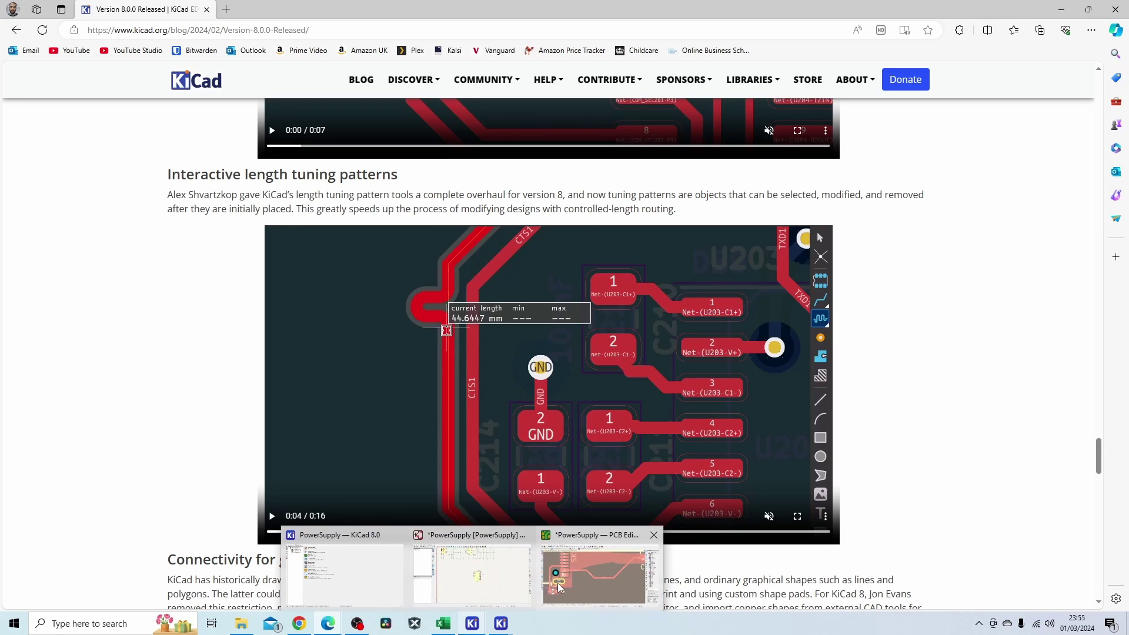
left_click(563, 582)
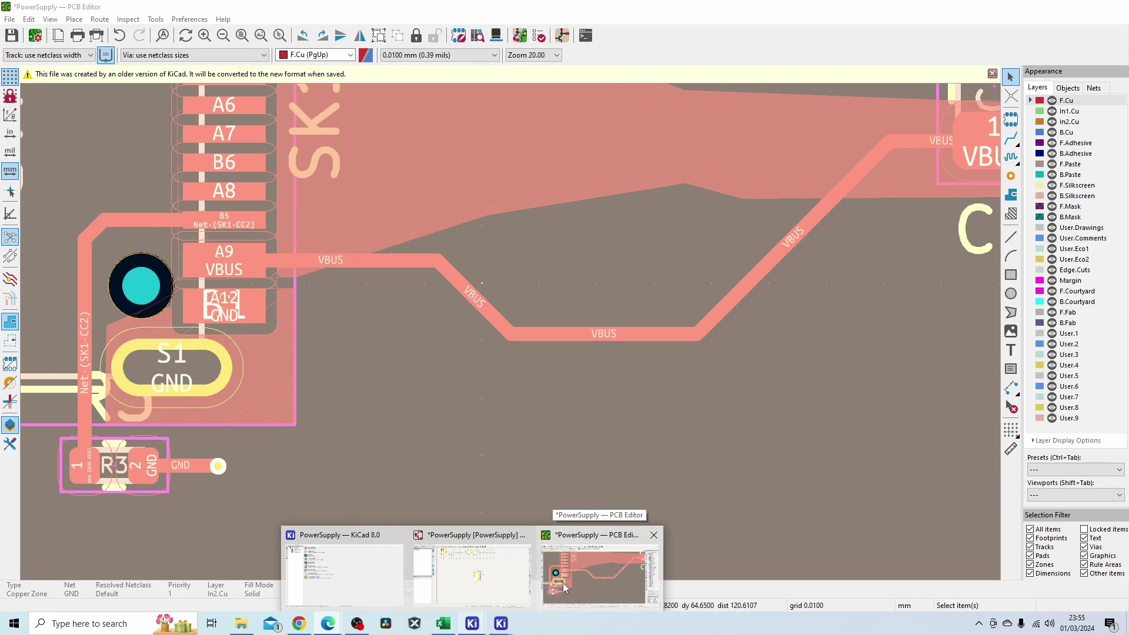
Step: Apply a single-track length-tuning pattern to the VBUS track and commit it
left_click(563, 583)
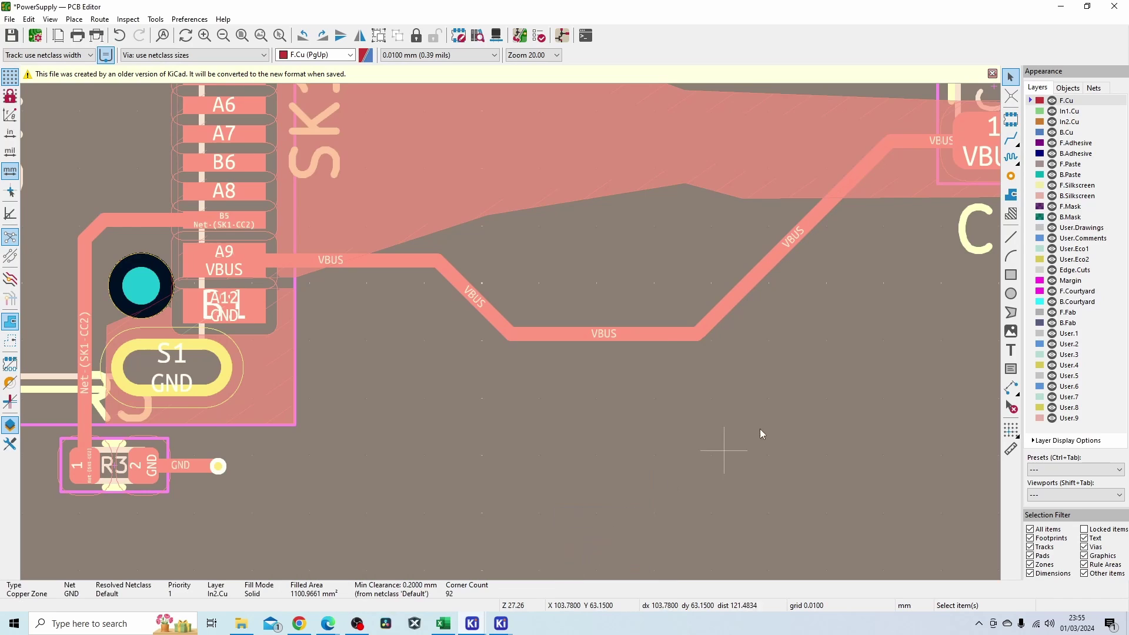
left_click(1010, 158)
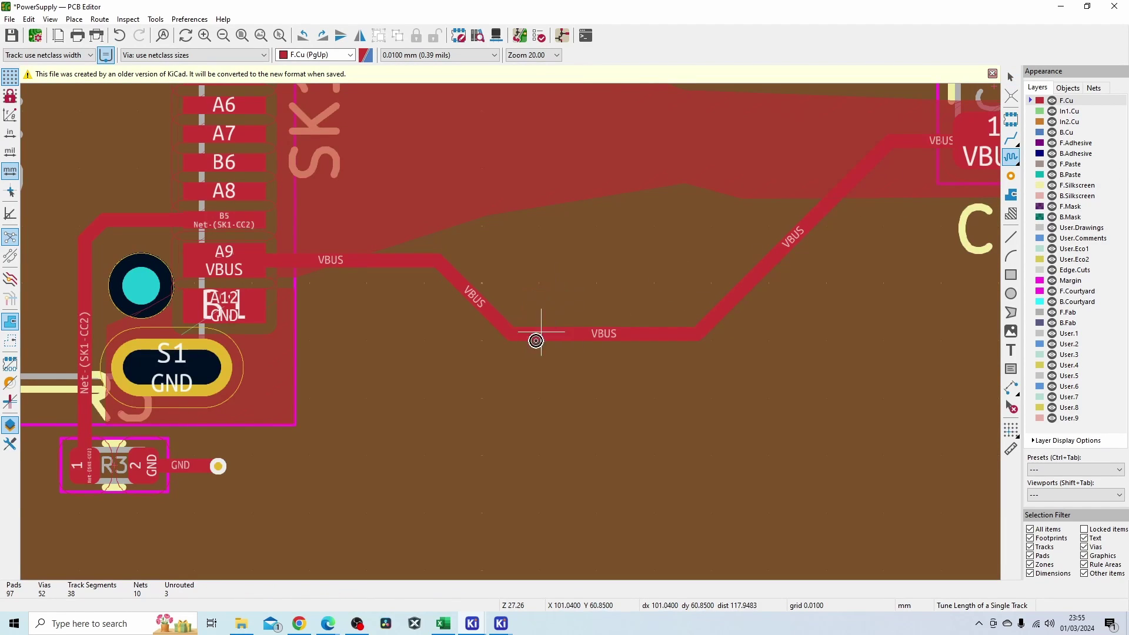
left_click(520, 338)
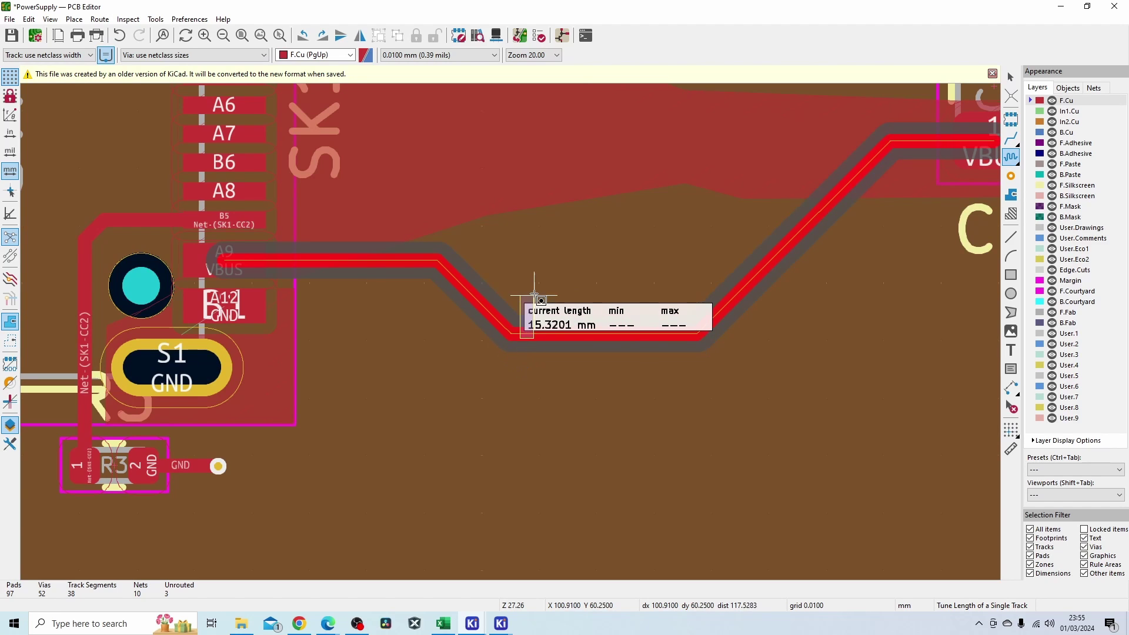
middle_click_drag(520, 338, 530, 374)
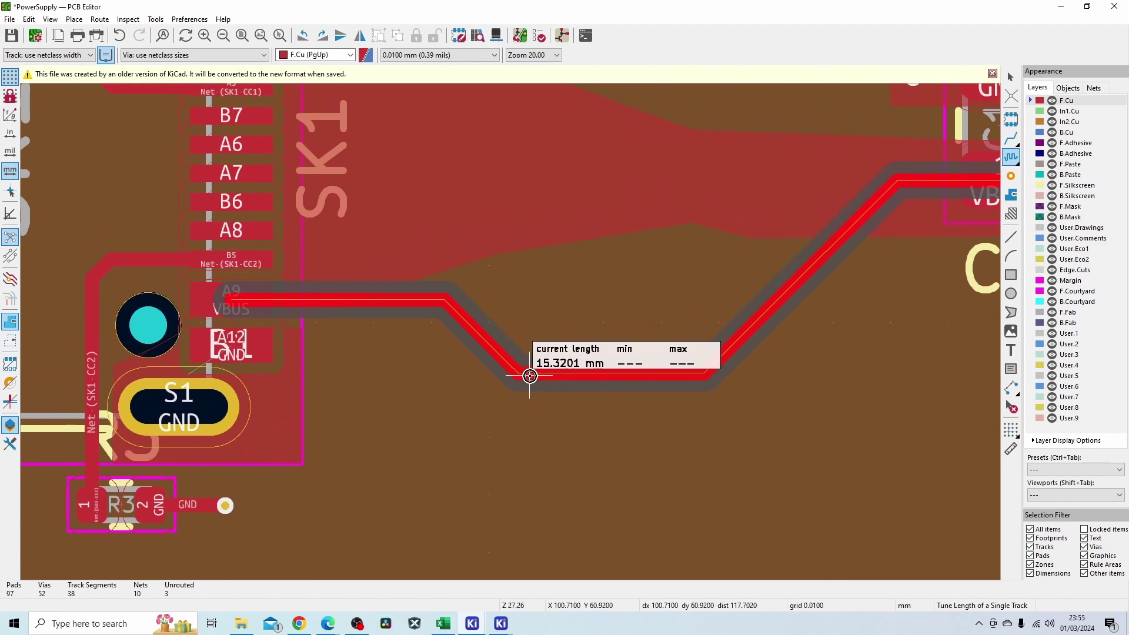
left_click(531, 375)
Step: Drag the pattern's end and start handles to reshape the meanders, reaching 33.9253 mm
left_click_drag(530, 375, 970, 178)
scroll(511, 337, "down", 4)
scroll(511, 336, "up", 2)
scroll(510, 333, "up", 3)
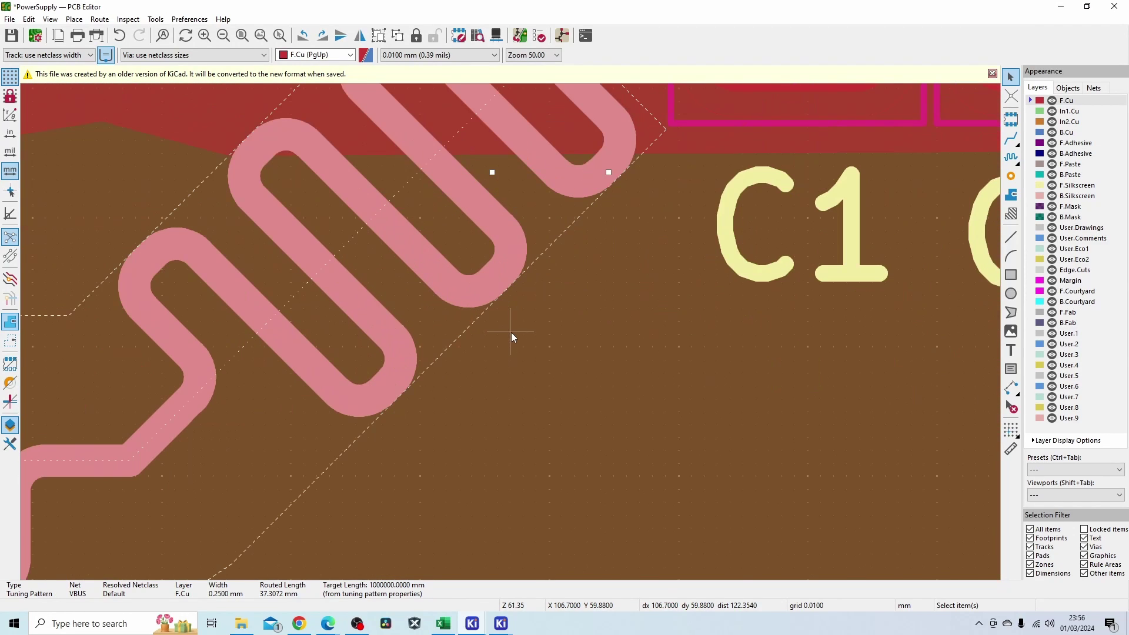
scroll(511, 333, "down", 2)
left_click_drag(162, 391, 337, 391)
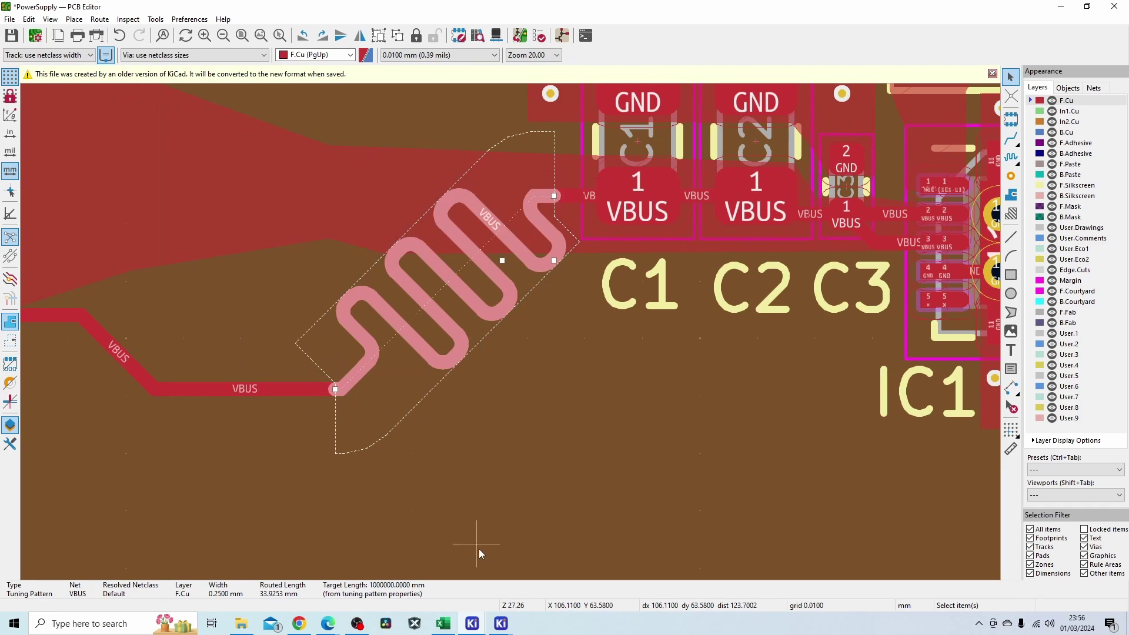
Step: Commit the KiCad 8 pattern, then tune the J1 pin 1 track in KiCad 7 with meanders
left_click(473, 499)
left_click(561, 573)
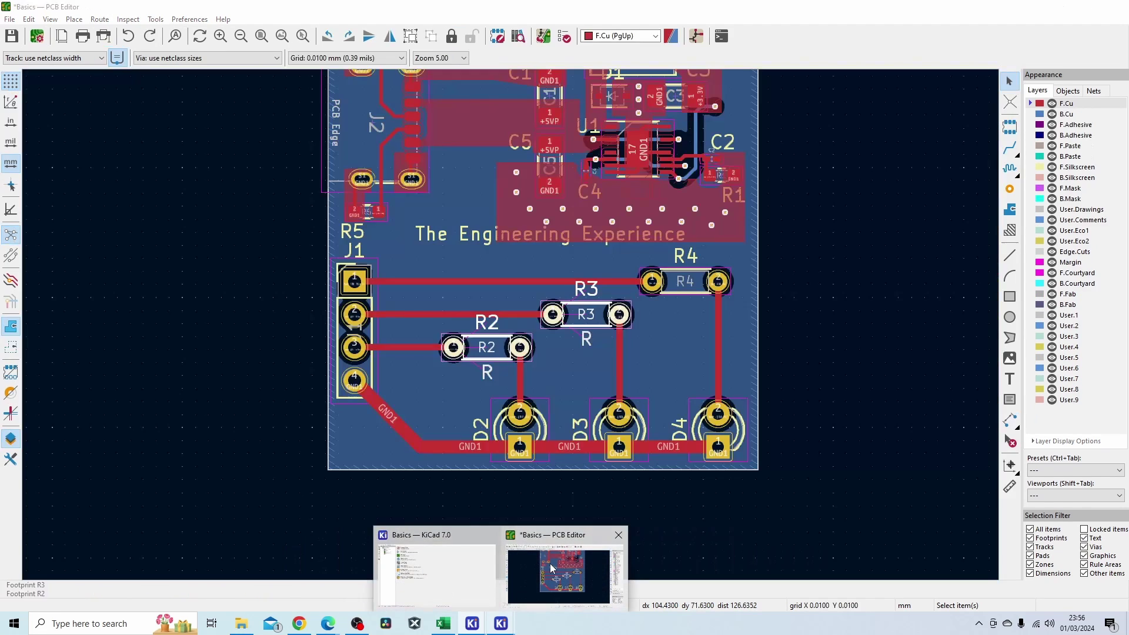
left_click(485, 283)
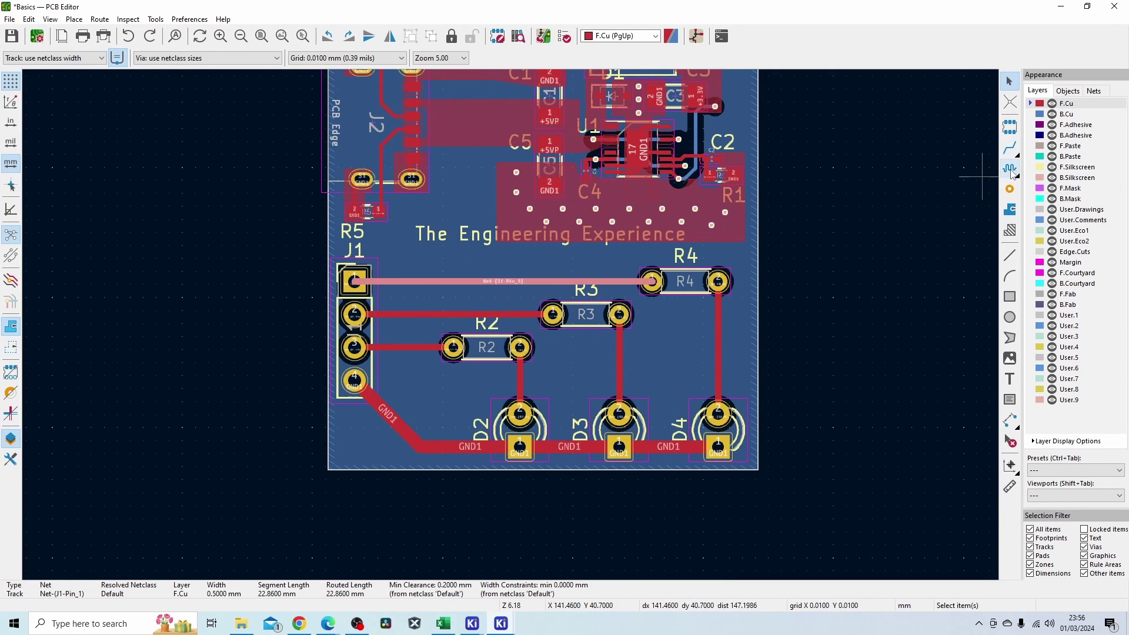
left_click(1009, 169)
scroll(469, 351, "up", 3)
left_click(467, 347)
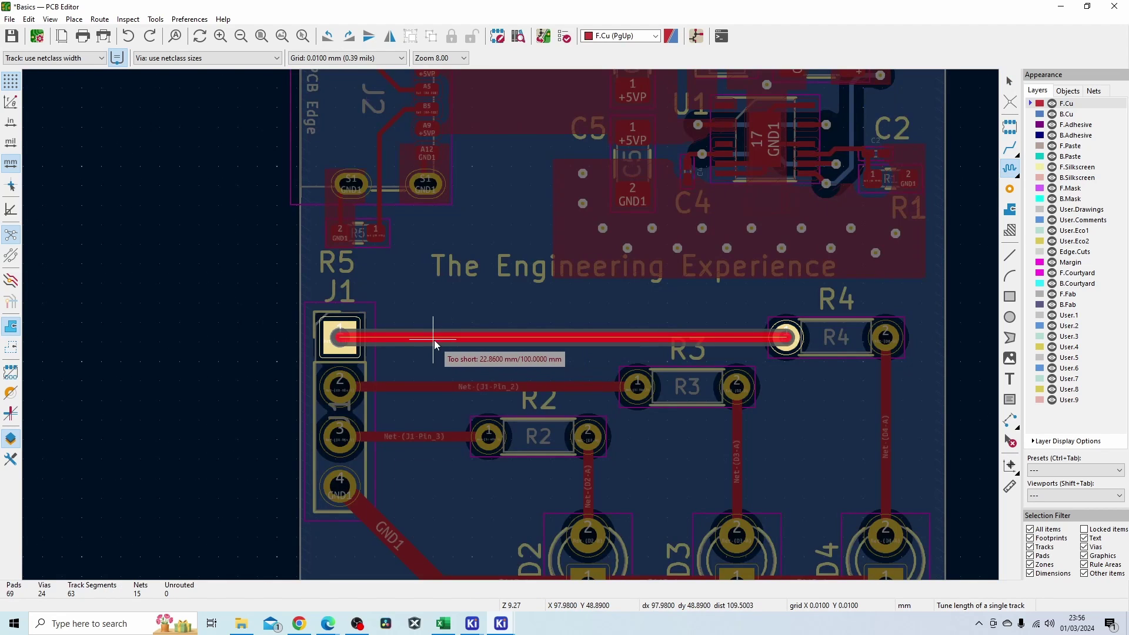
left_click(446, 362)
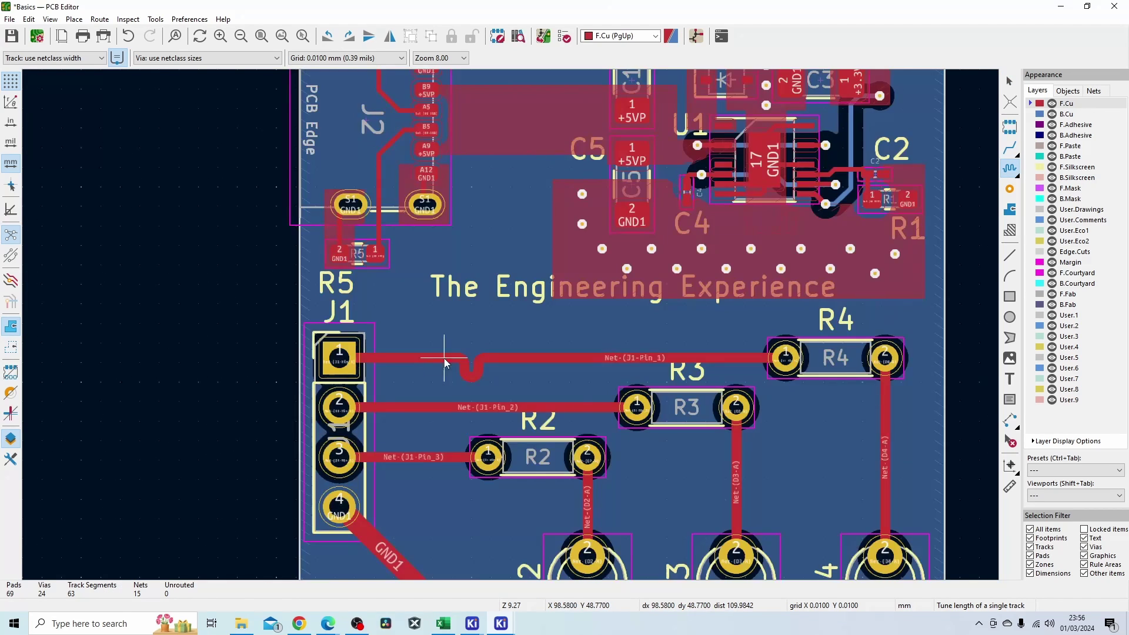
left_click(510, 359)
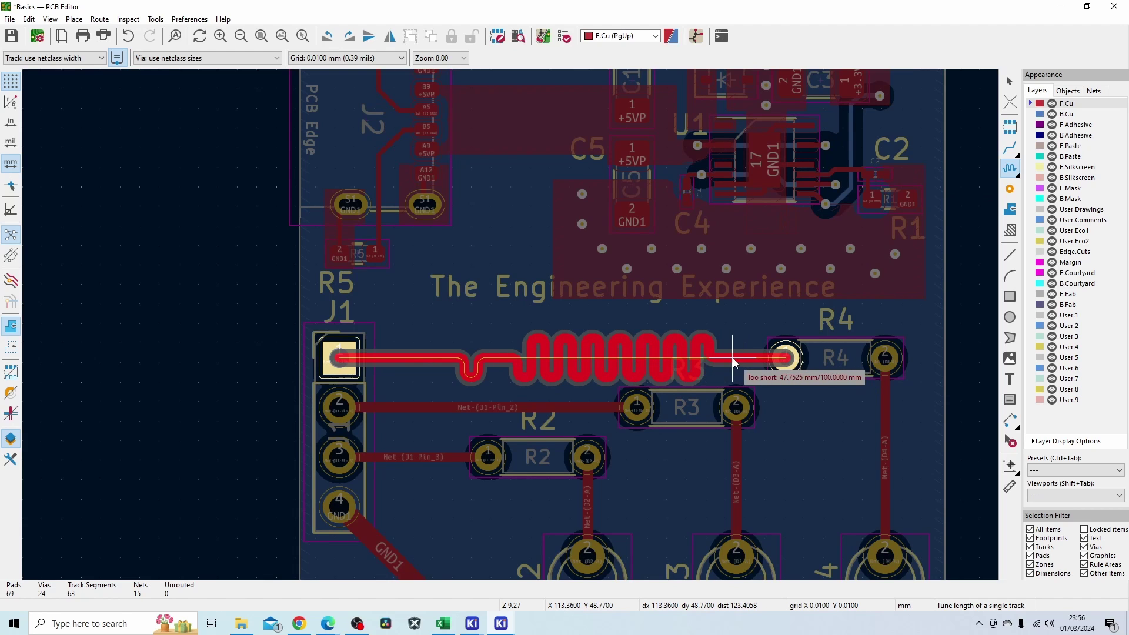
left_click(735, 362)
key("Escape")
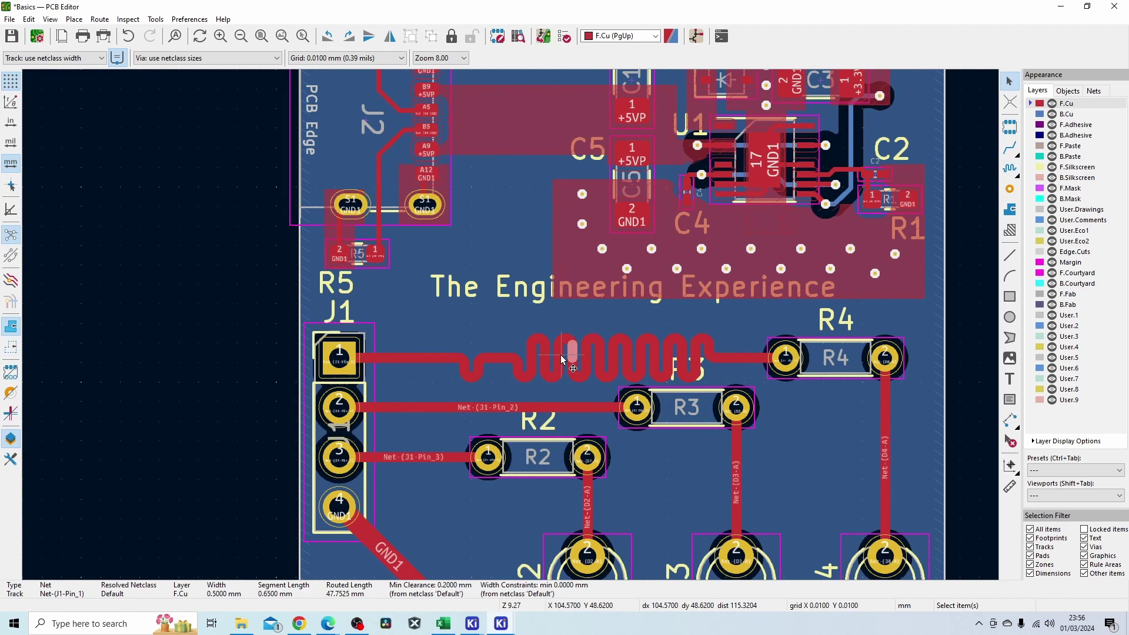
Step: Pick the whole meander group from the clarification menu, move it left, then undo
left_click(562, 359)
left_click(594, 486)
left_click_drag(566, 362, 510, 344)
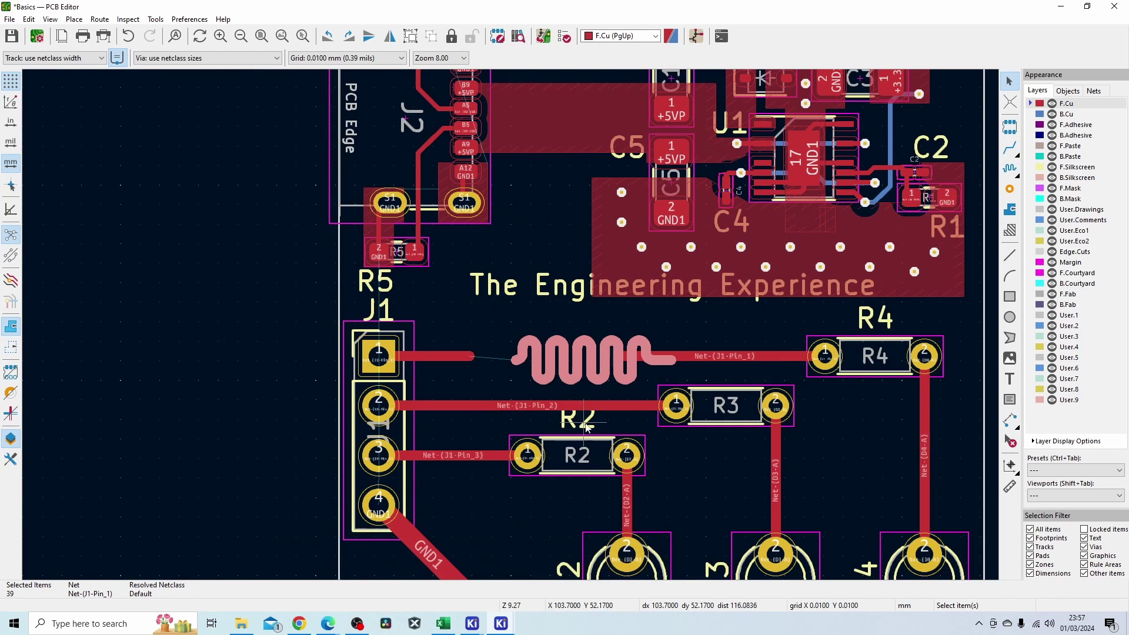
key("ctrl+z")
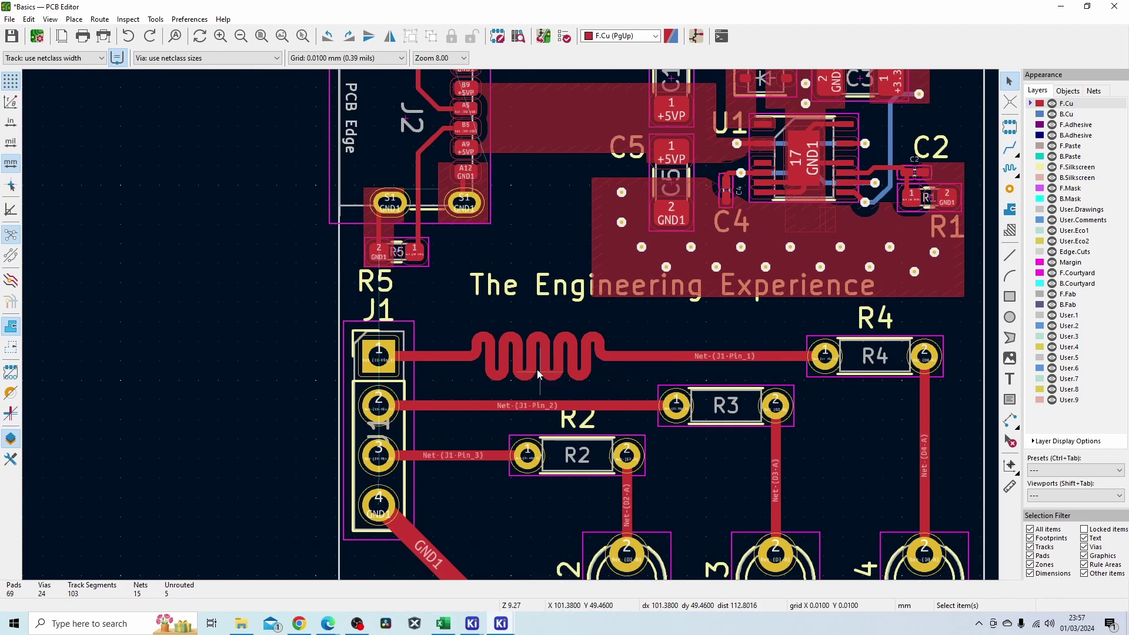
Step: Box-select all segments of the J1-Pin_1 meander after dismissing the clarification menu
scroll(509, 350, "up", 4)
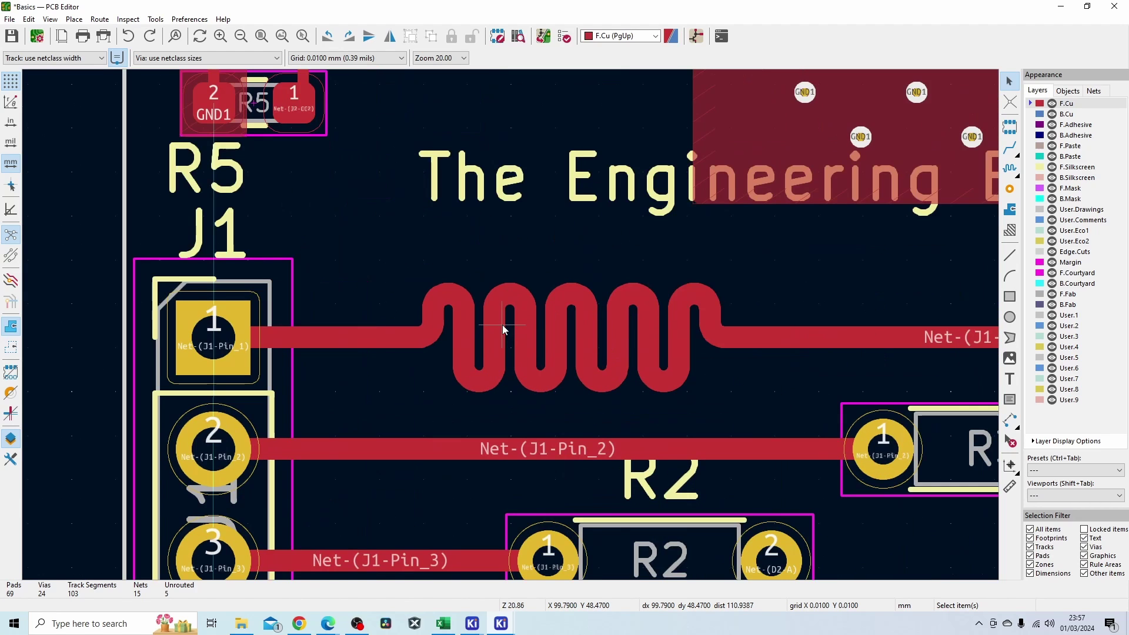
left_click(525, 340)
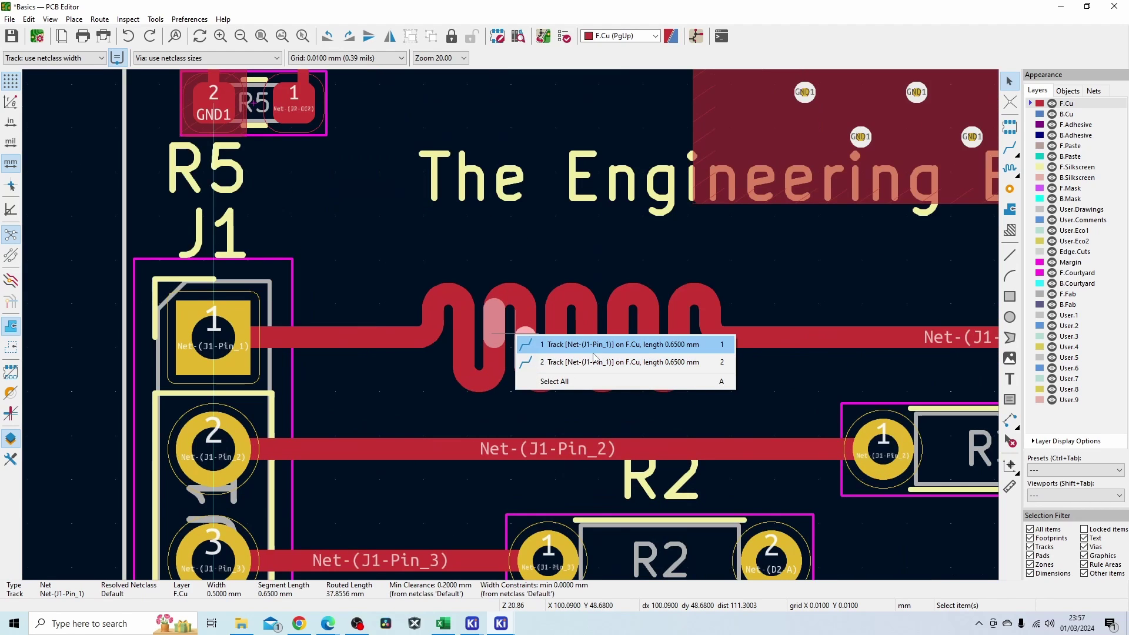
left_click(519, 421)
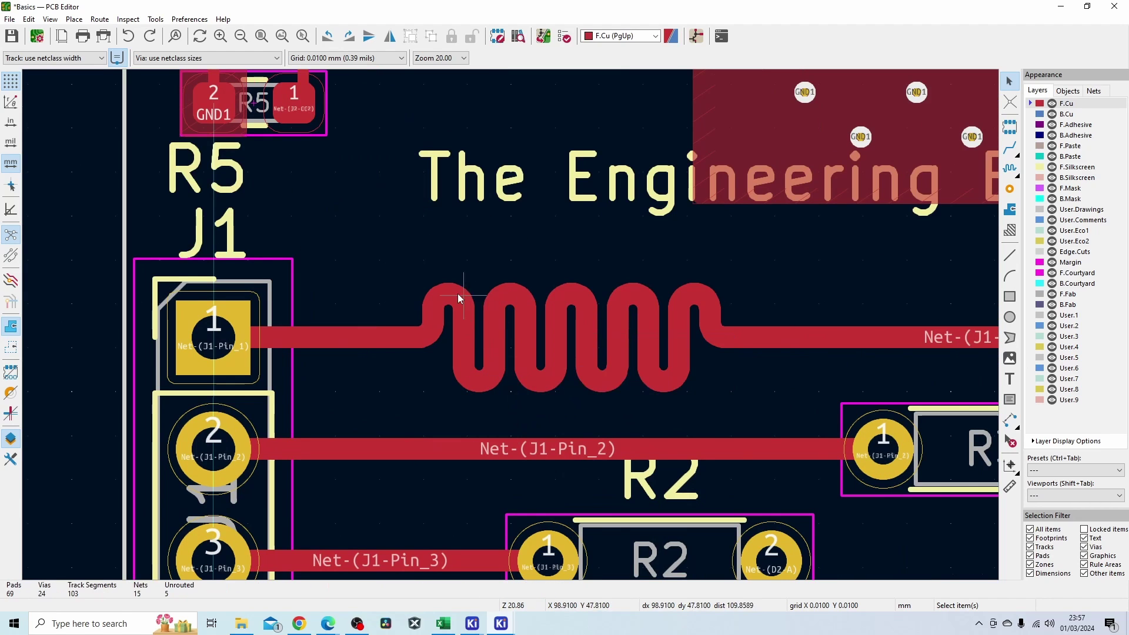
left_click_drag(395, 262, 757, 406)
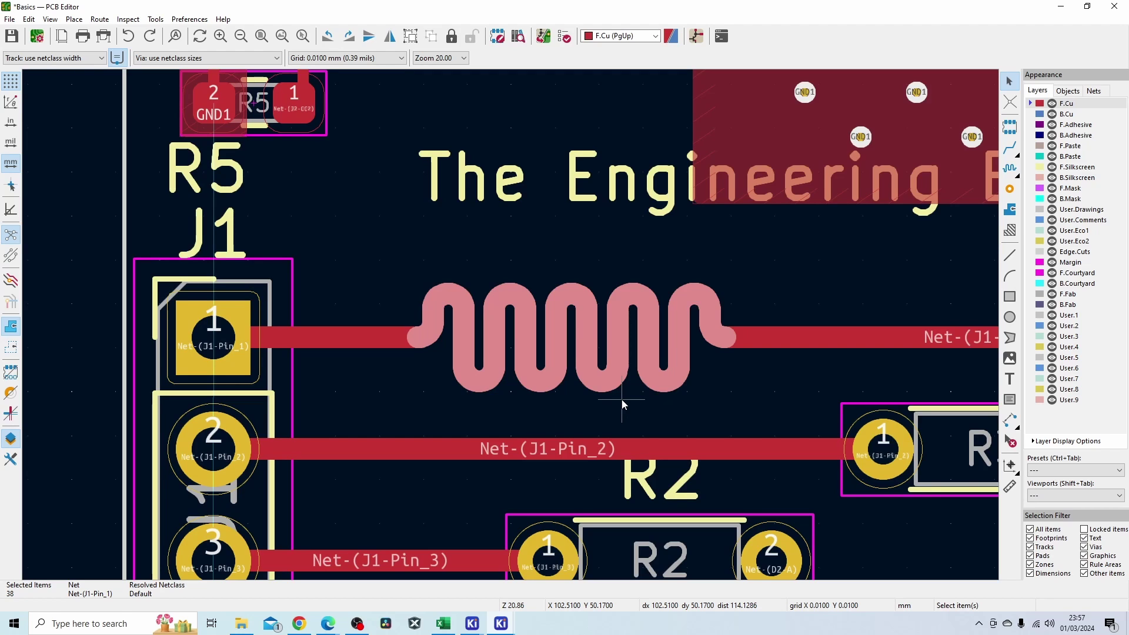
Step: Drag the VBUS pattern's start, end and amplitude handles into a single S-bend at 26.3784 mm
mouse_move(500, 623)
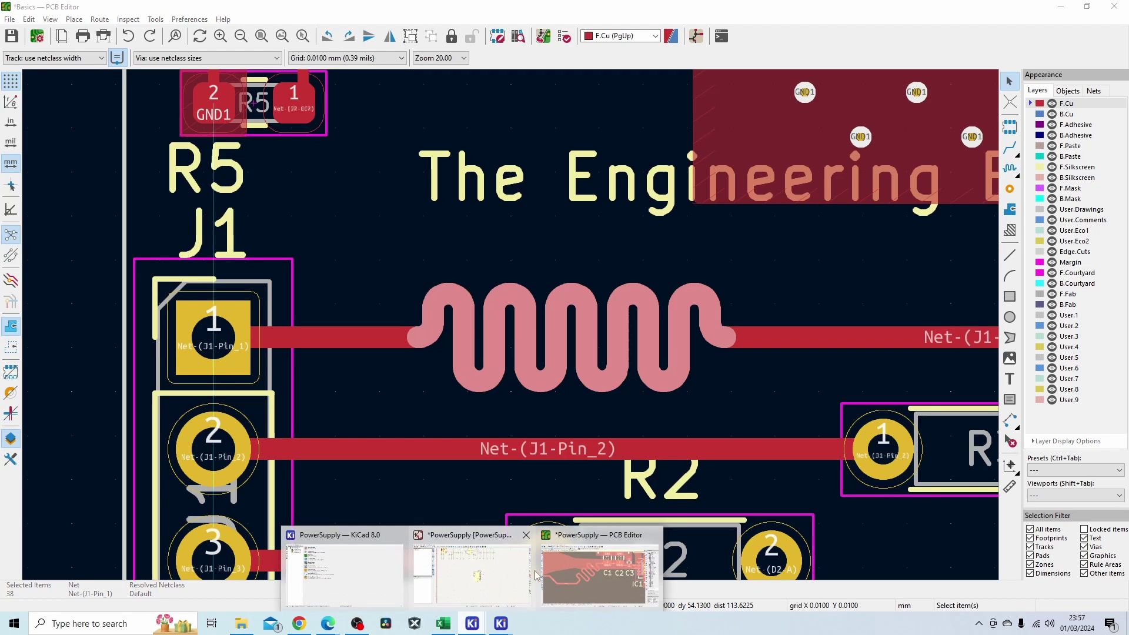
left_click(561, 573)
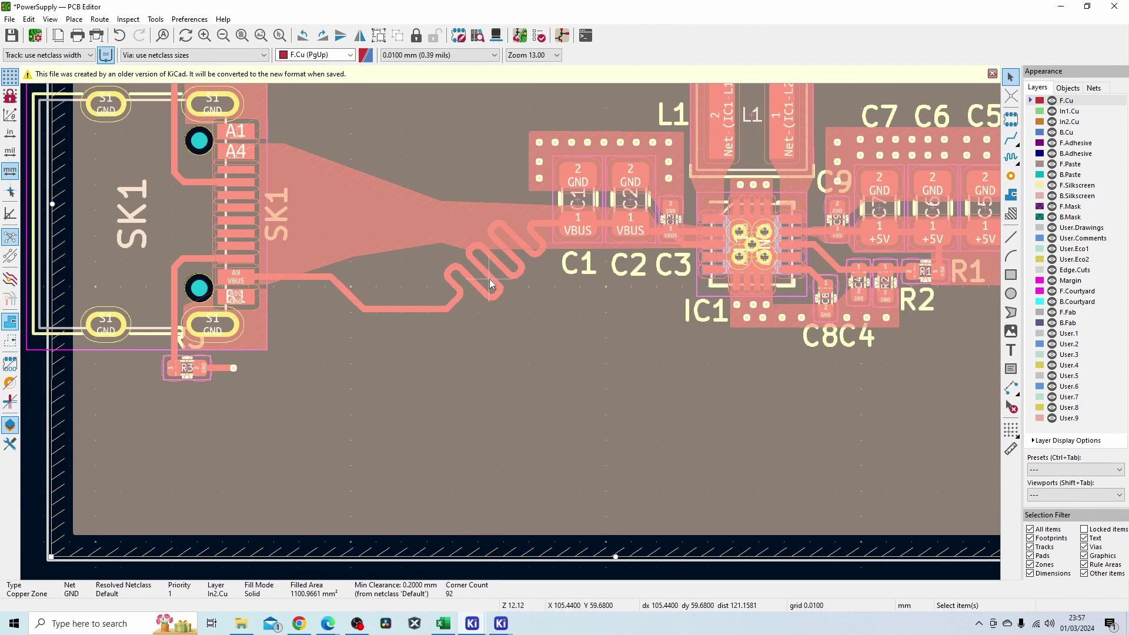
left_click(491, 278)
scroll(496, 275, "up", 4)
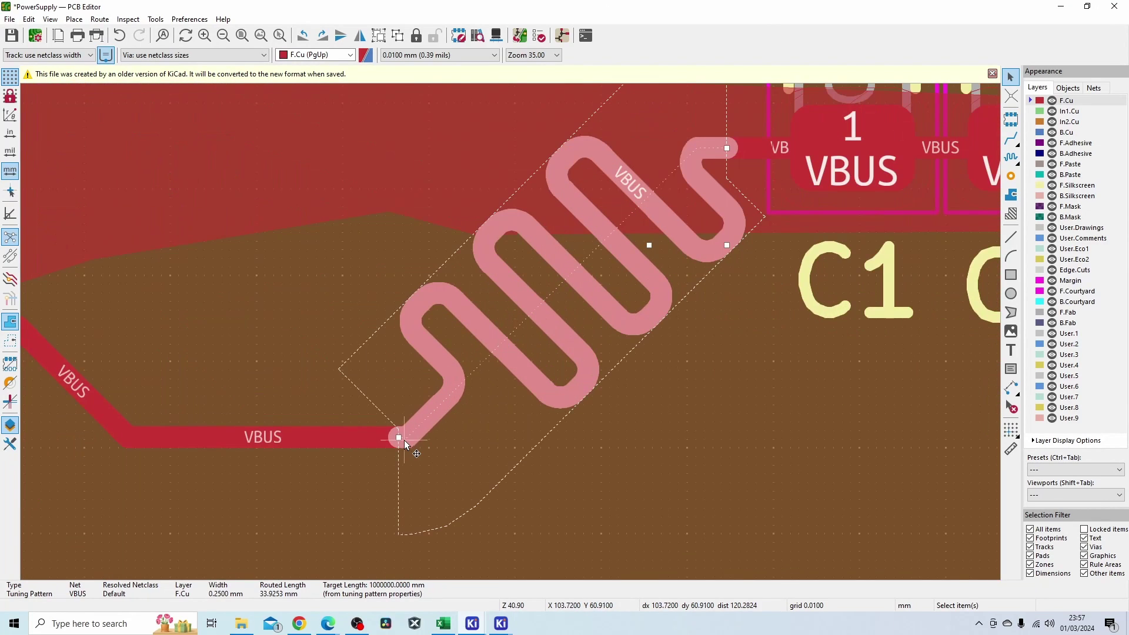
left_click_drag(404, 439, 481, 363)
scroll(428, 390, "down", 3)
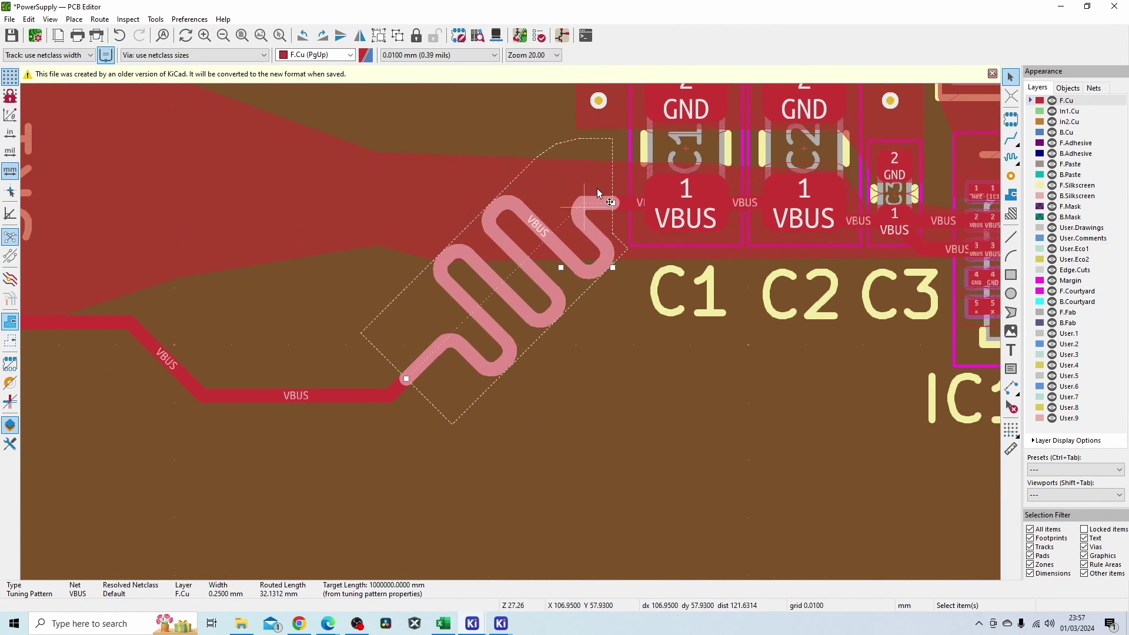
left_click_drag(612, 201, 569, 216)
left_click_drag(578, 299, 482, 228)
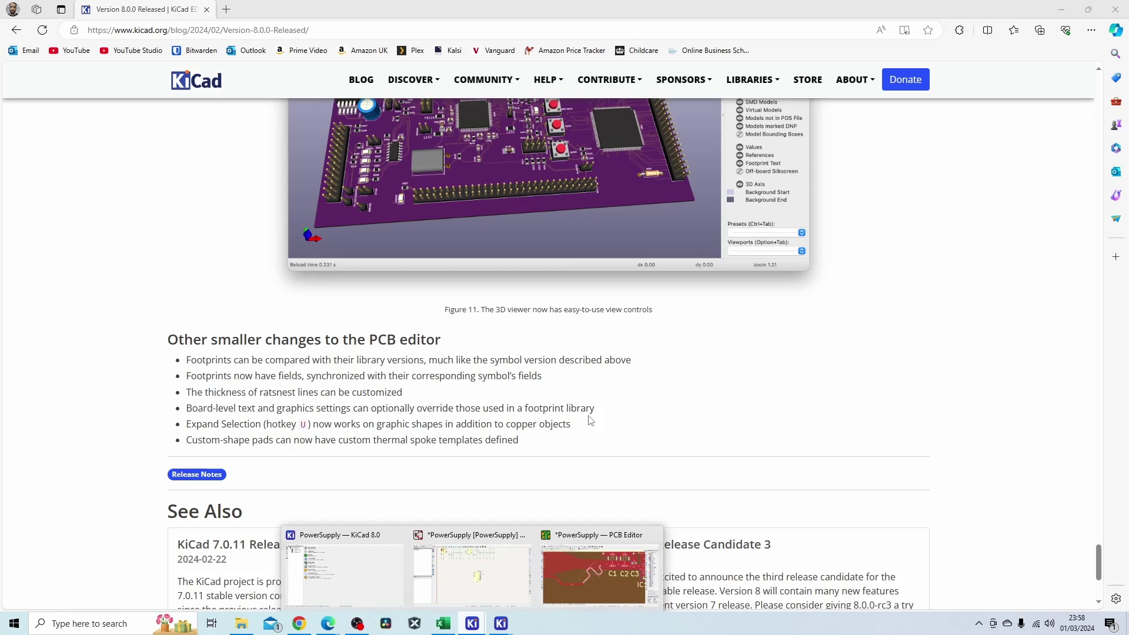
scroll(786, 419, "up", 5)
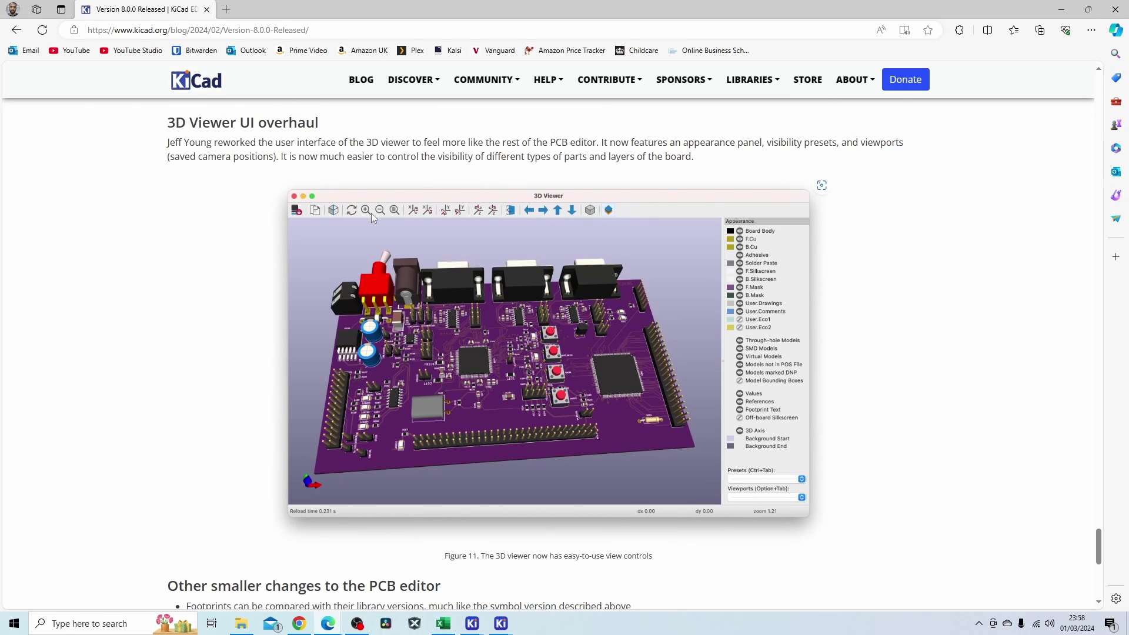
mouse_move(470, 626)
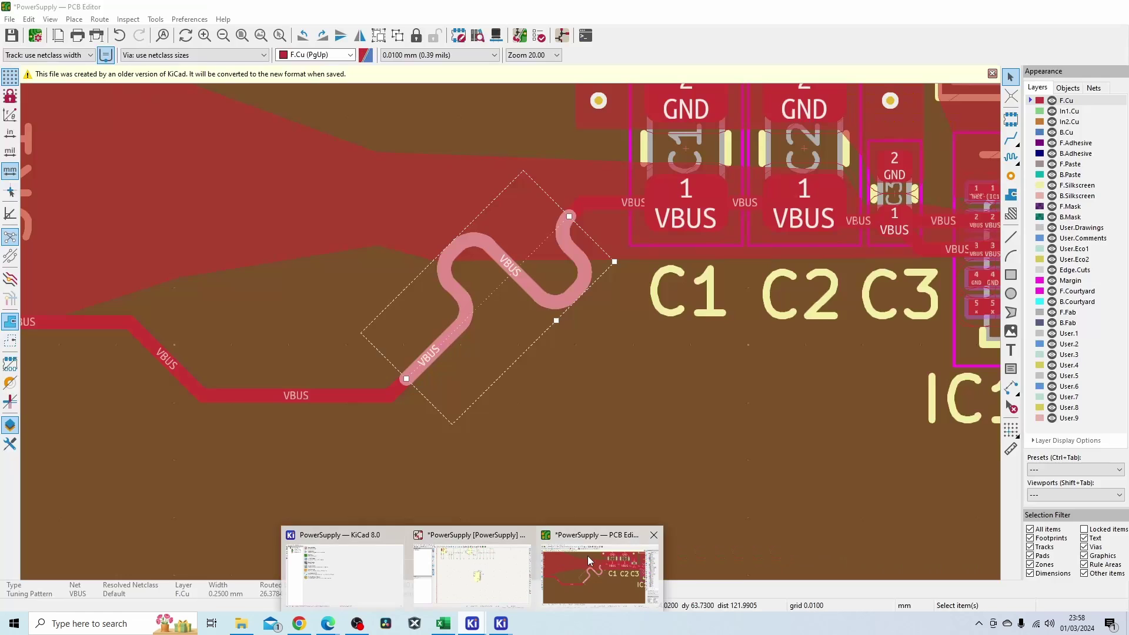
left_click(587, 555)
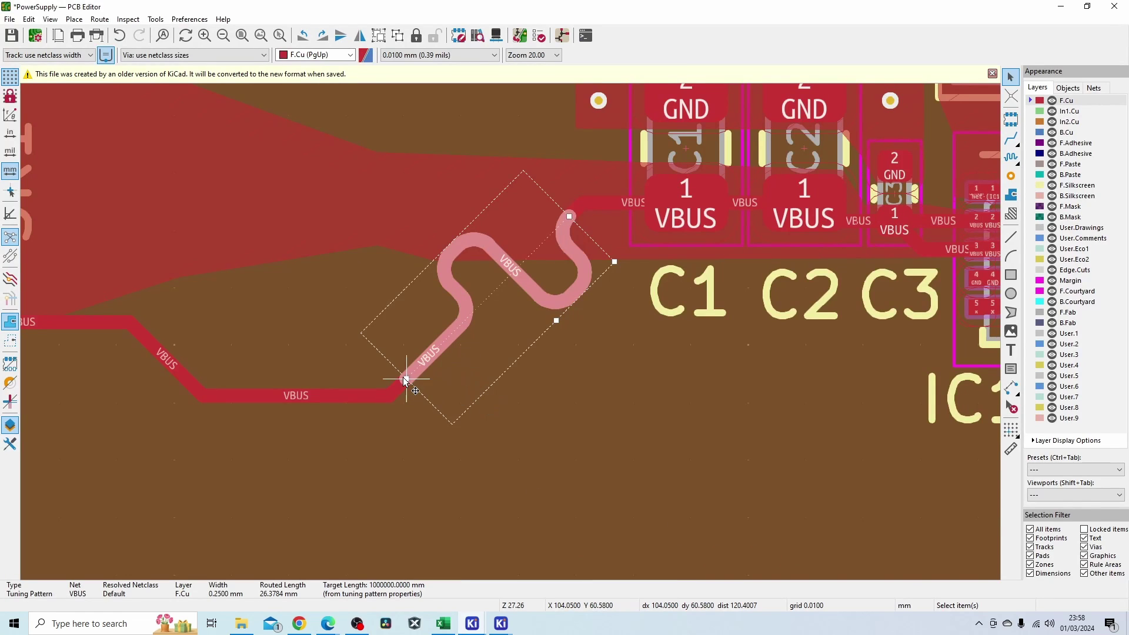
Step: Stretch the VBUS tuning pattern to 29.39 mm and open the board in the 3D viewer
left_click_drag(406, 379, 142, 335)
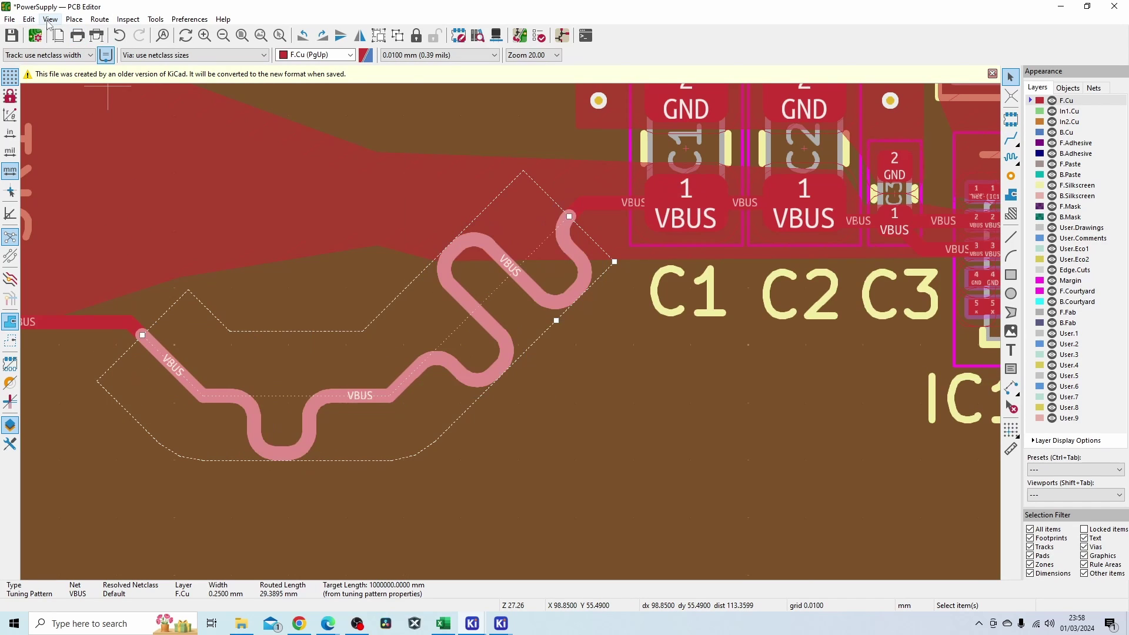
left_click(50, 19)
left_click(71, 45)
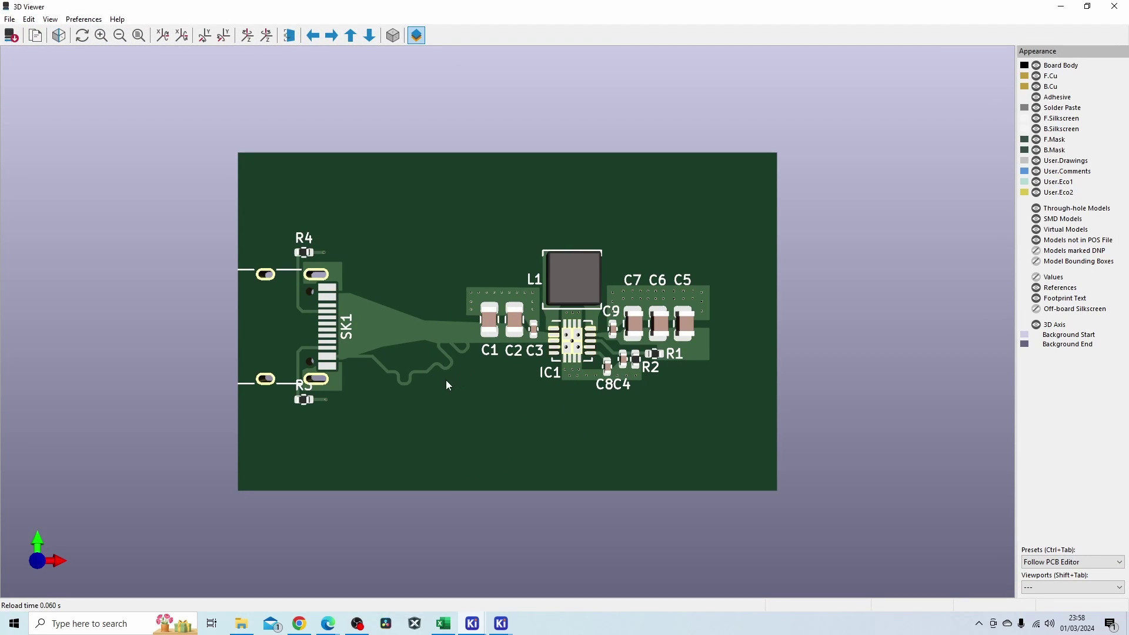
scroll(763, 375, "up", 4)
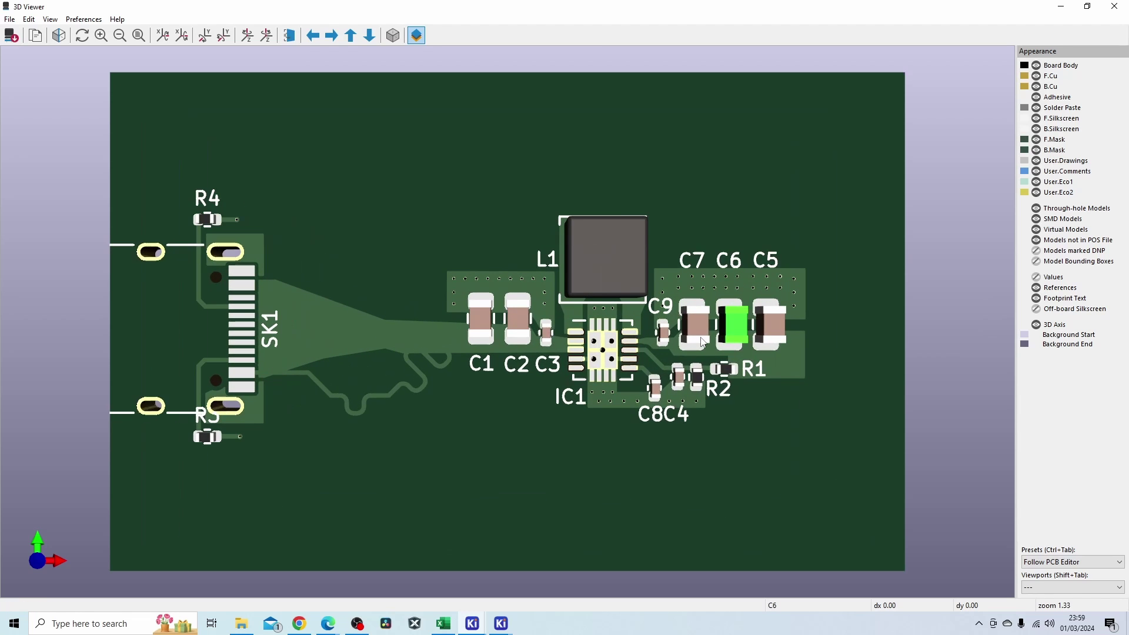
Step: Hide and re-show the Board Body and F.Cu layers in the 3D view
left_click(1037, 66)
left_click(1037, 65)
left_click(1037, 76)
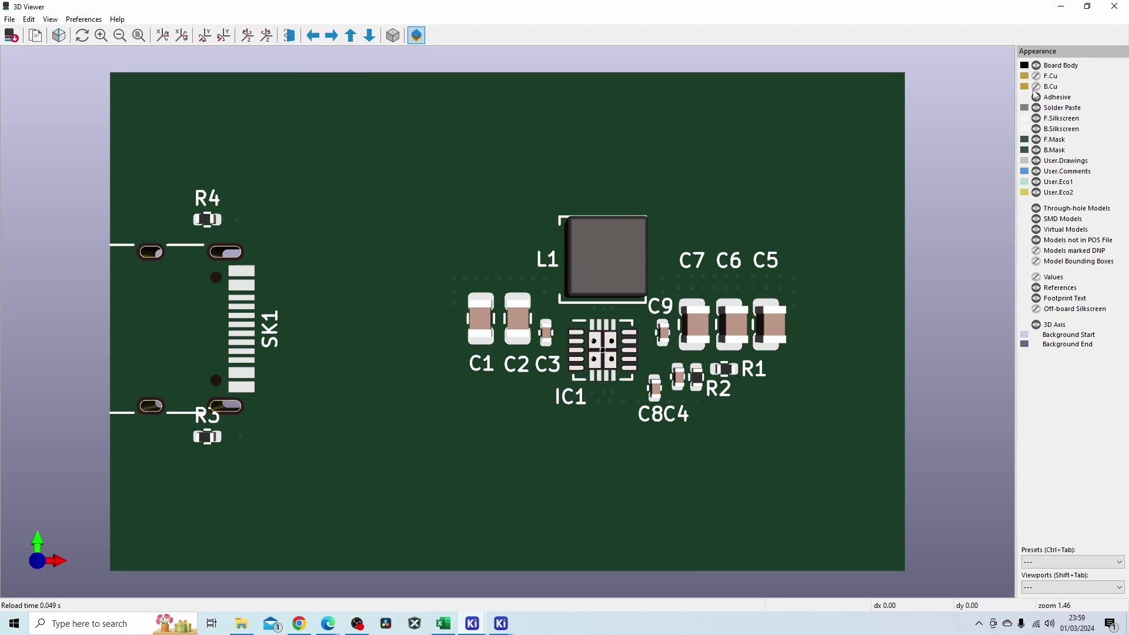
left_click(1036, 77)
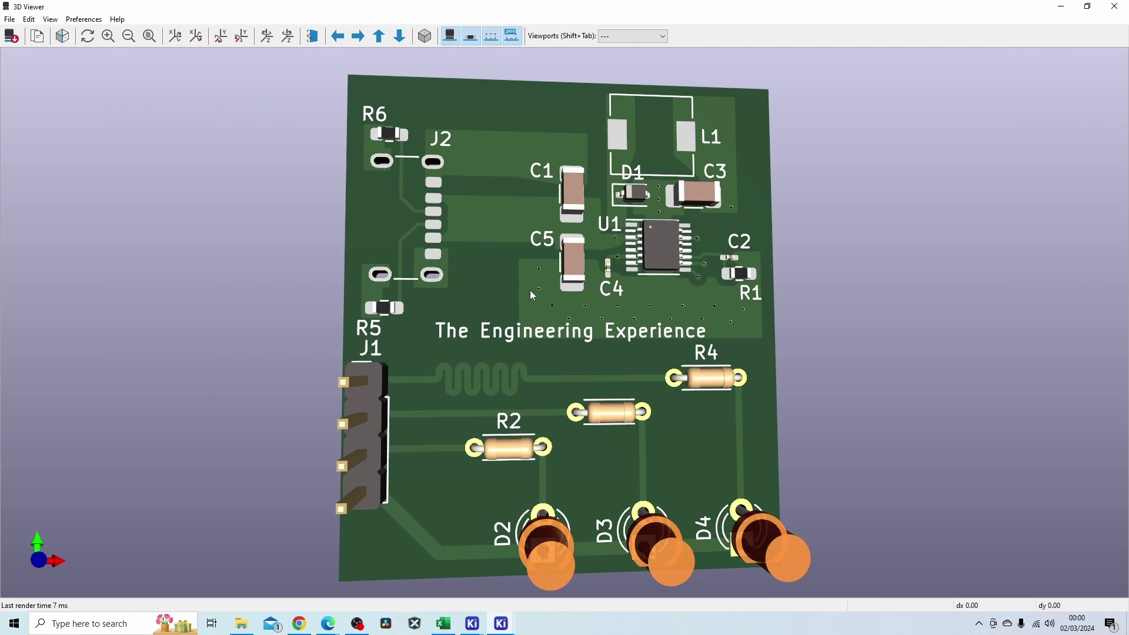
Step: Snap KiCad 7's 3D viewer to the left half and fill the right with KiCad 8's
left_click_drag(65, 6, 0, 103)
left_click(1004, 68)
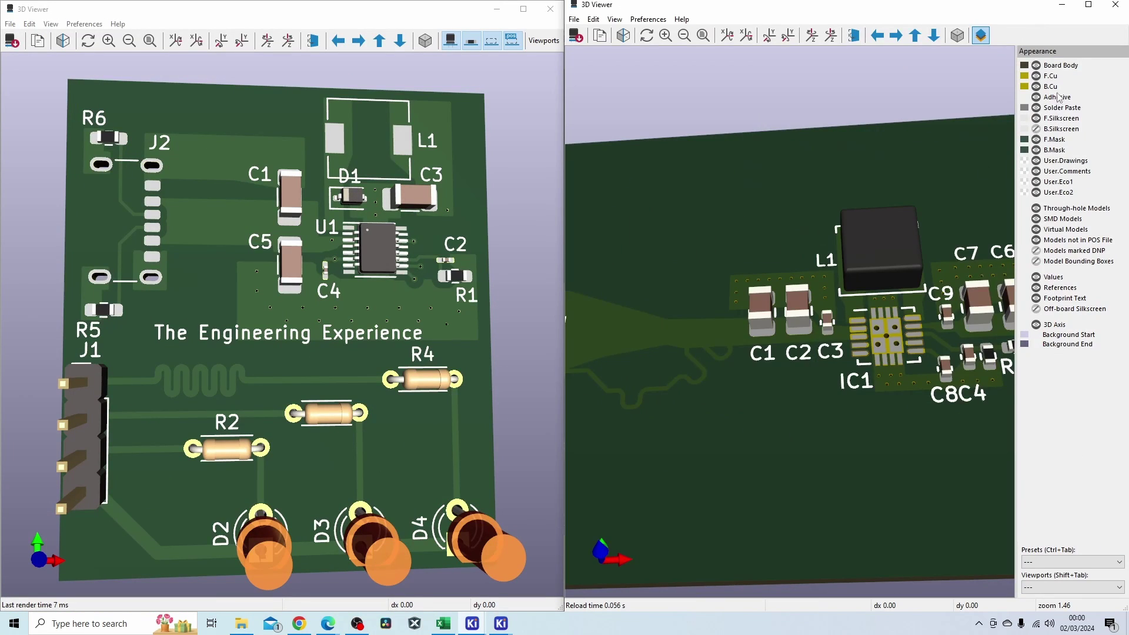
Step: In KiCad 8's PowerSupply editor, hide and re-show the F.Cu, In1.Cu, In2.Cu and B.Cu layers
mouse_move(480, 622)
left_click(563, 567)
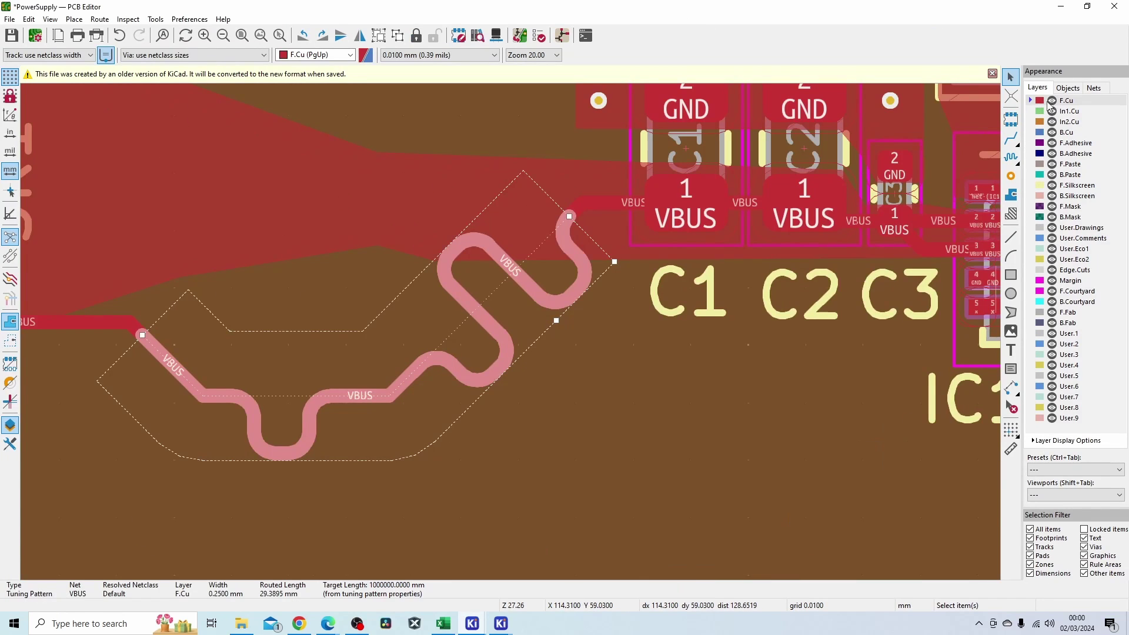
left_click(1052, 100)
left_click(1052, 101)
left_click(1052, 111)
left_click(1051, 122)
left_click(1052, 100)
left_click(1052, 132)
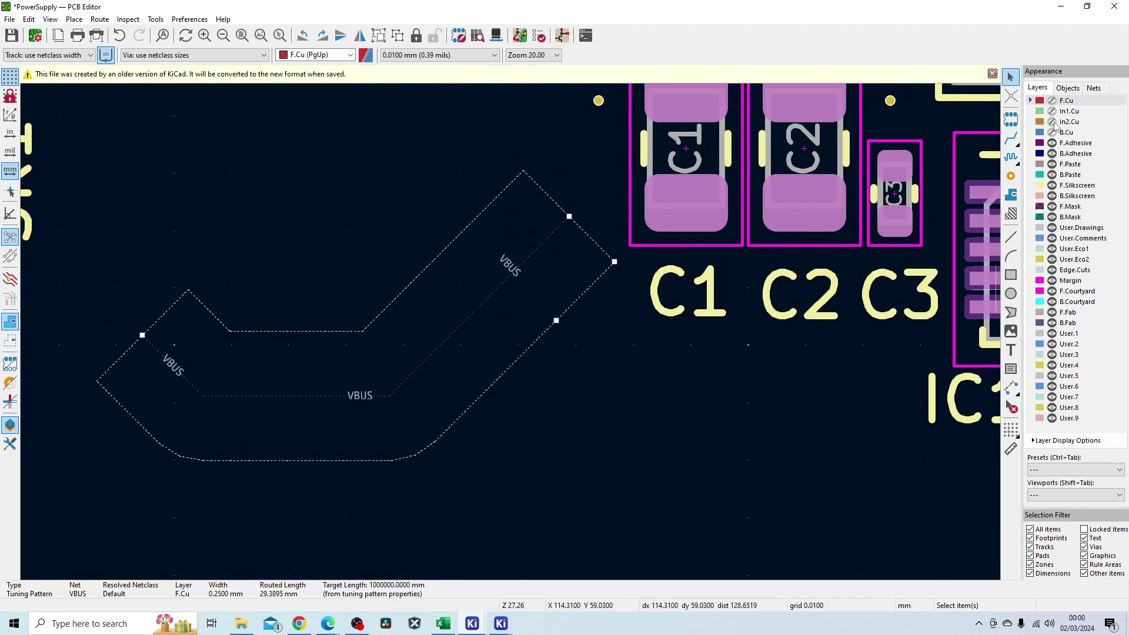
left_click(1051, 101)
left_click(1052, 111)
left_click(1052, 122)
left_click(1052, 132)
Step: Open the board in a maximized 3D viewer and orbit it toward a face-on view
left_click(49, 20)
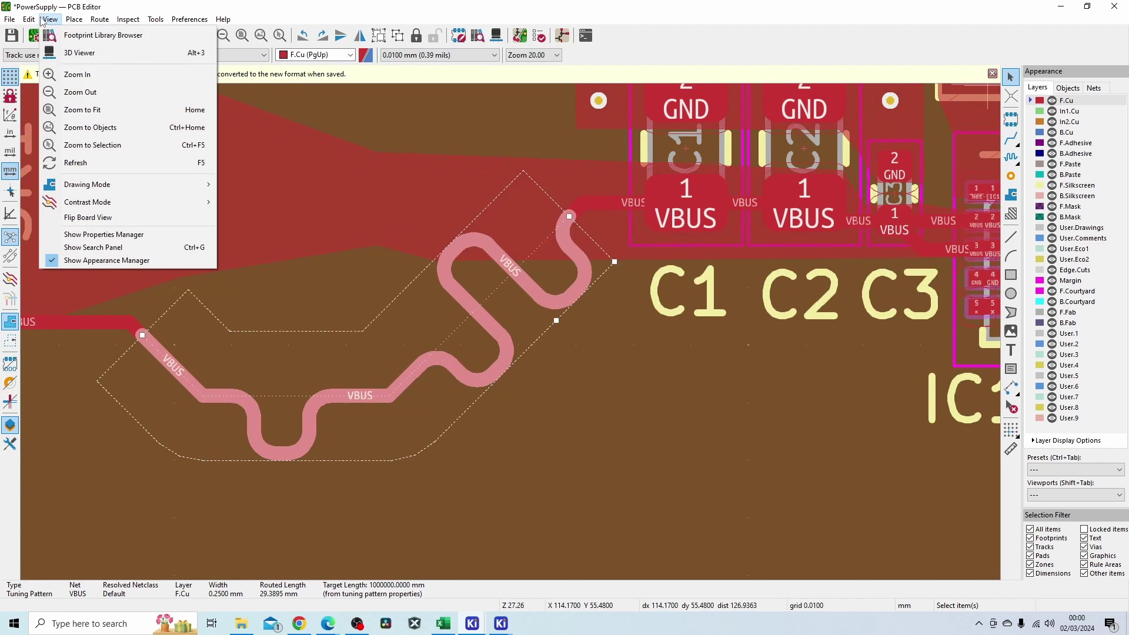
left_click(71, 54)
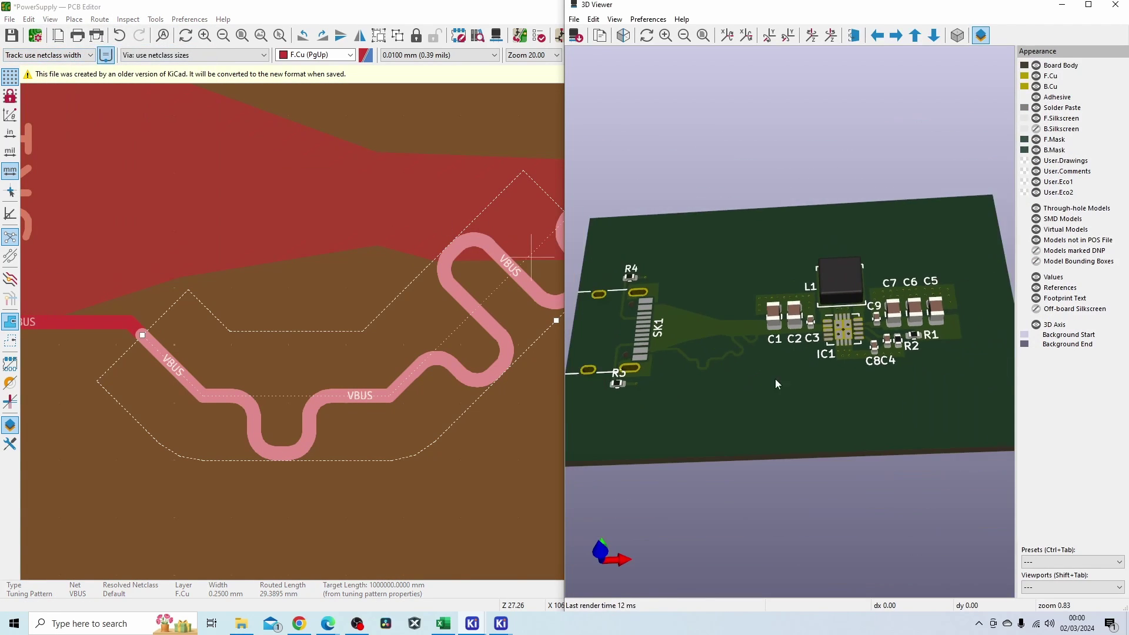
left_click(1088, 4)
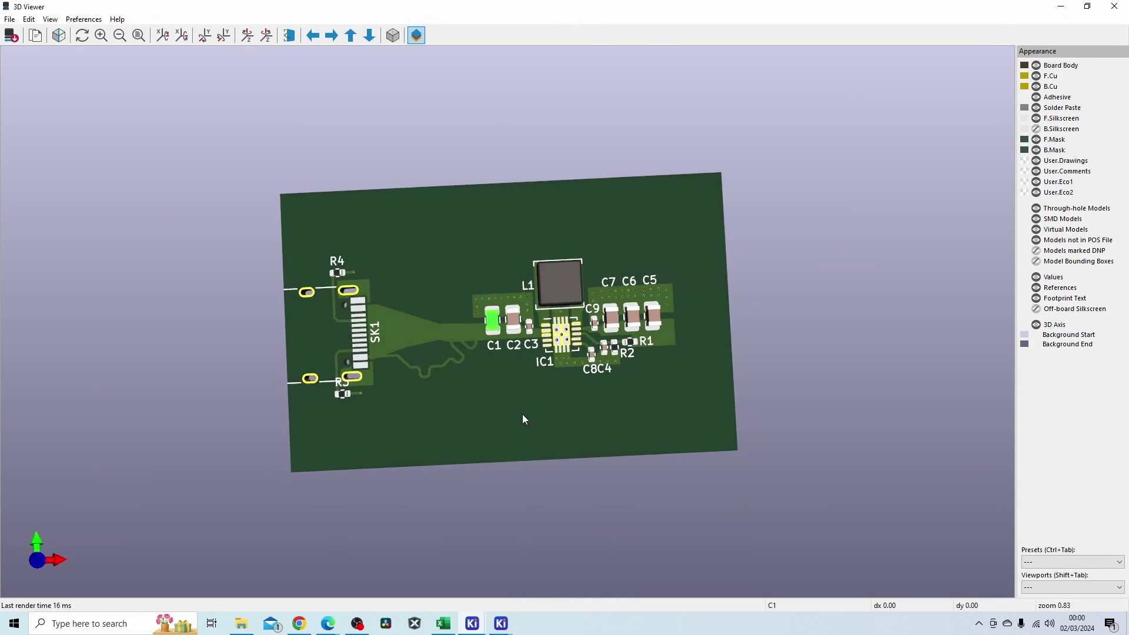
scroll(482, 352, "up", 6)
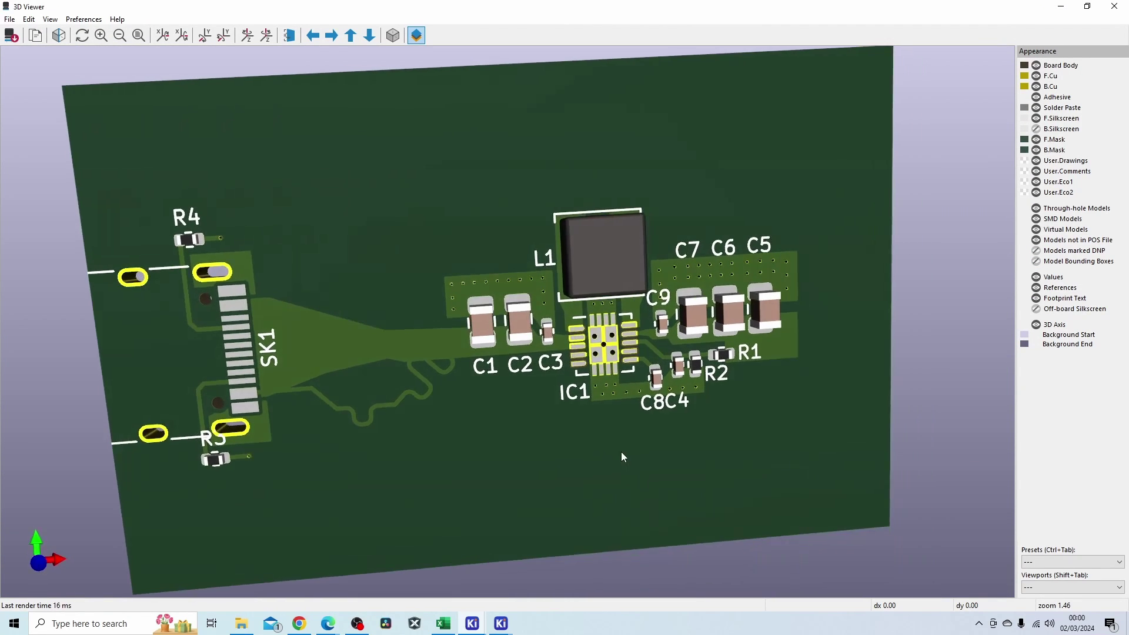
left_click_drag(623, 457, 591, 446)
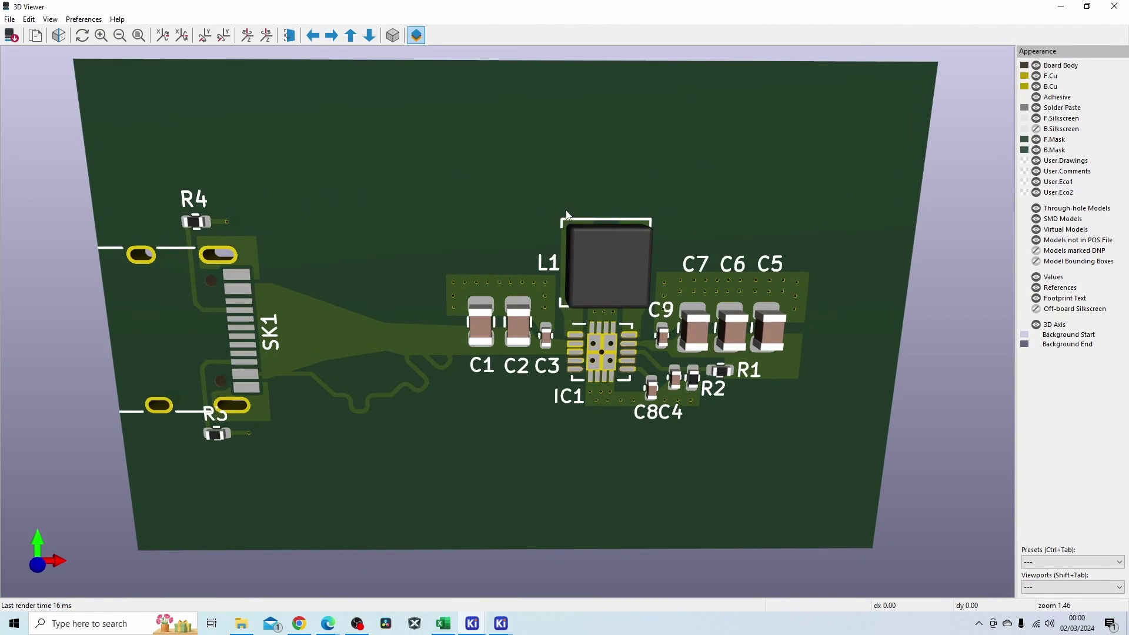
left_click_drag(594, 488, 562, 487)
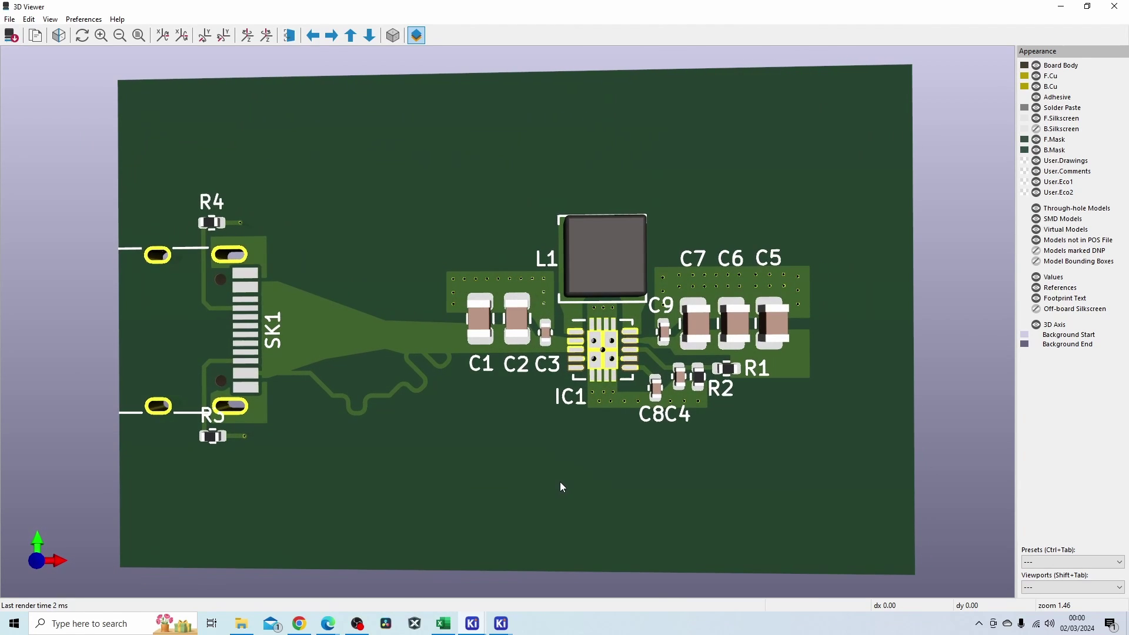